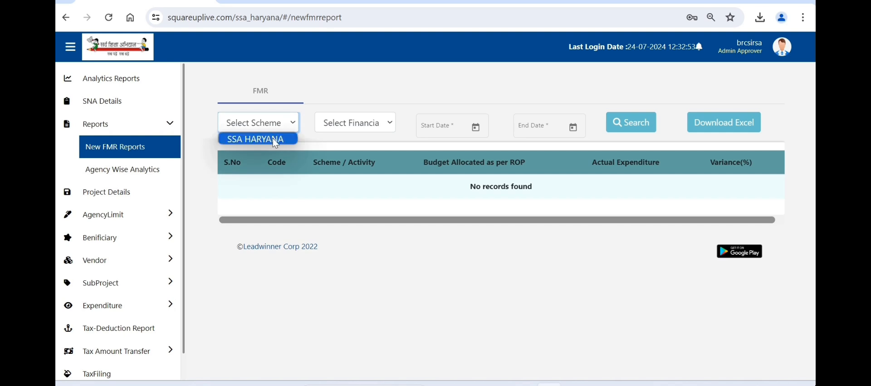
Step: Search the FMR report for scheme SSA HARYANA and financial year 2024-2025, then go to Administration
click(274, 139)
click(333, 123)
click(351, 139)
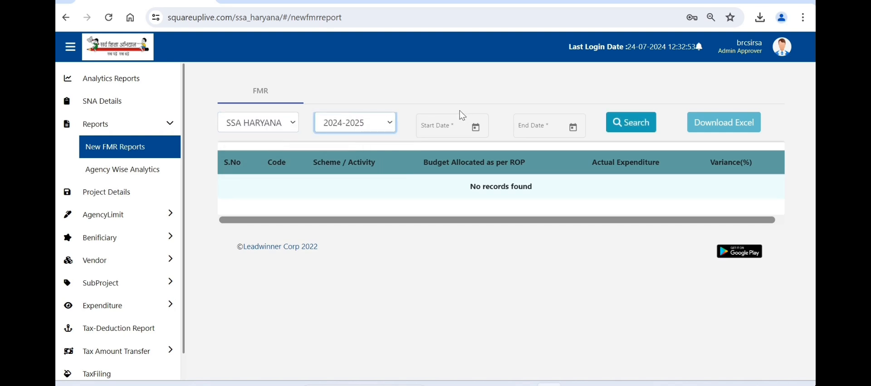
click(476, 127)
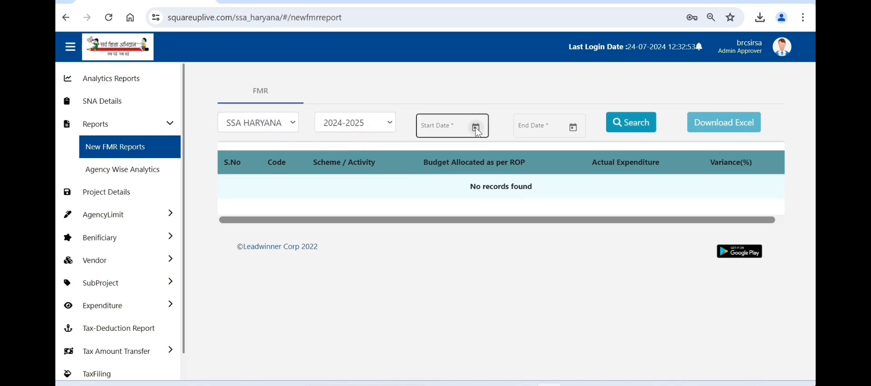
click(626, 118)
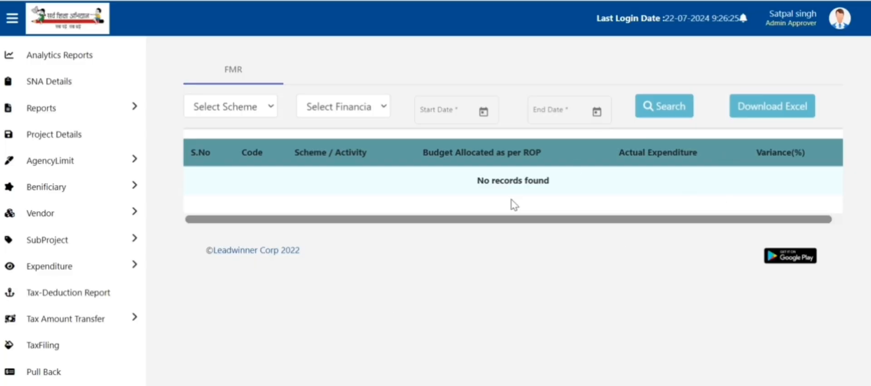
click(843, 24)
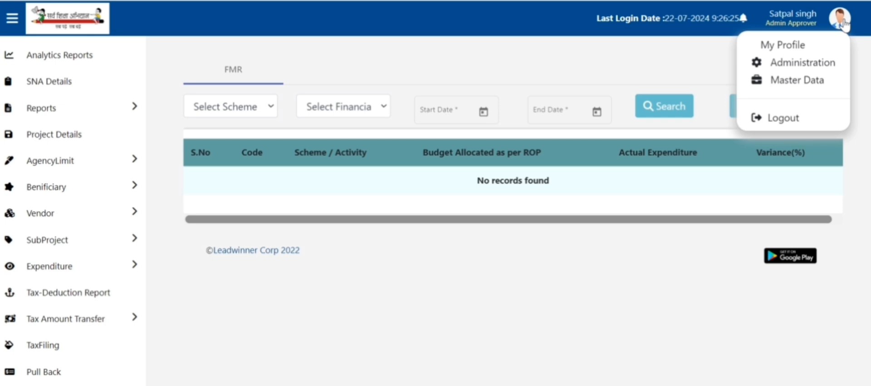
click(820, 71)
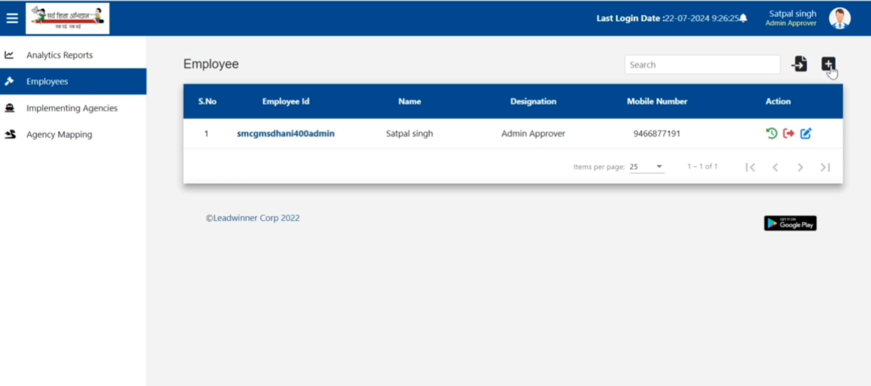
Step: Start a new employee, confirm the employee id is available, and enter full name, mobile and e-mail
click(828, 64)
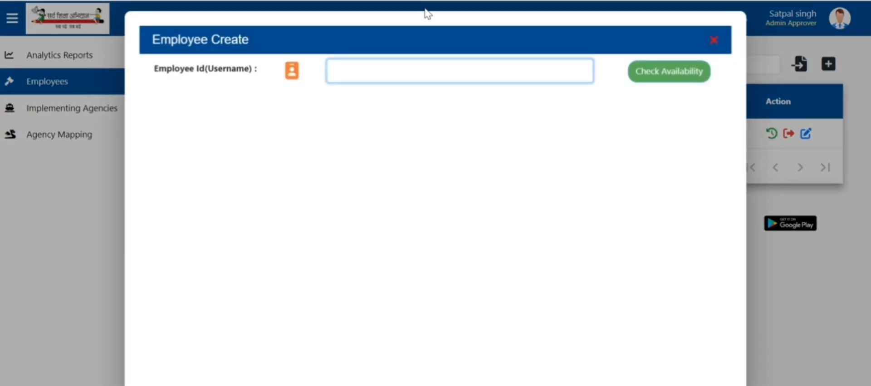
text(3004maker)
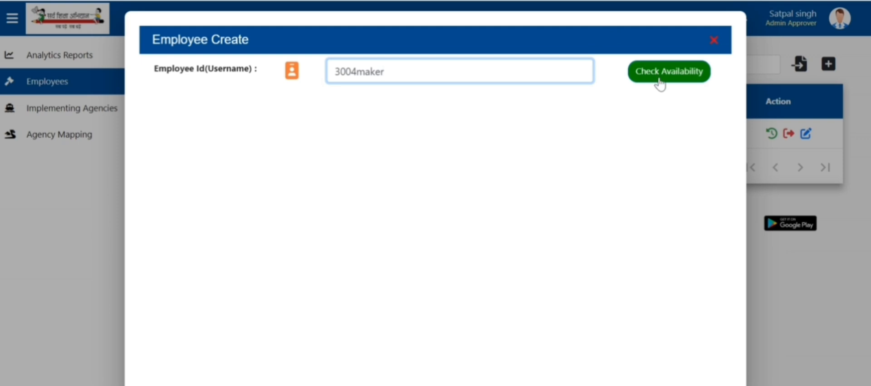
click(654, 81)
click(514, 205)
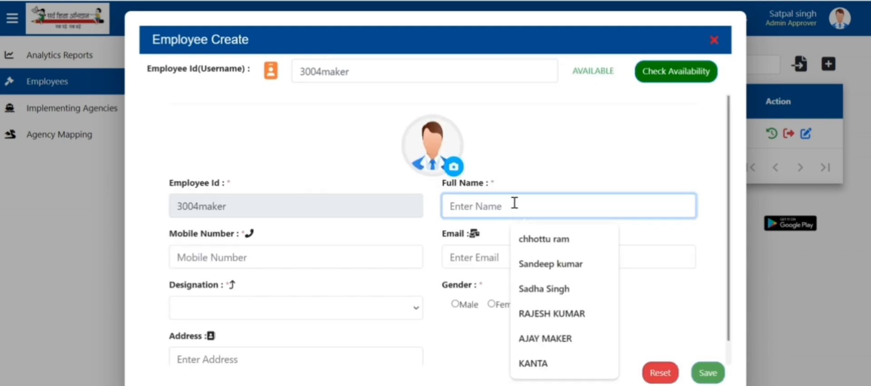
click(283, 254)
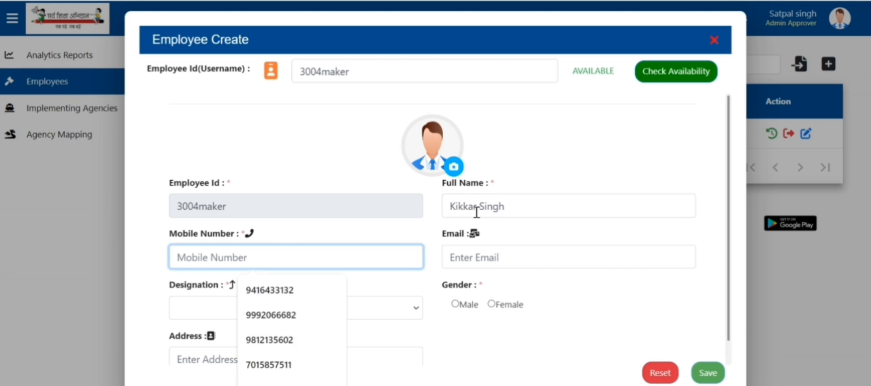
click(475, 212)
click(307, 261)
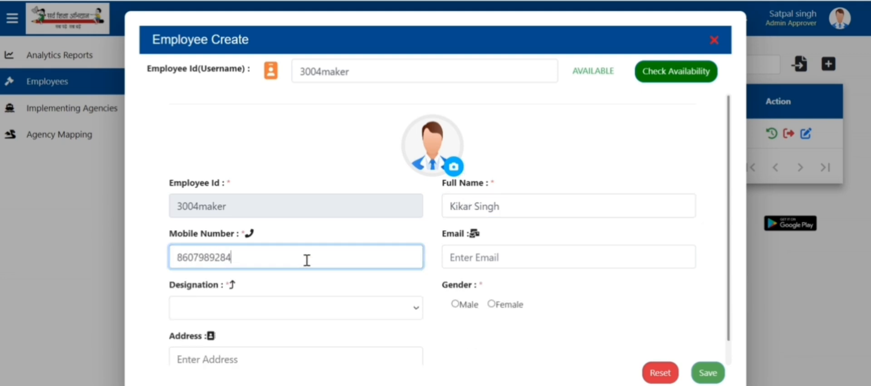
click(545, 259)
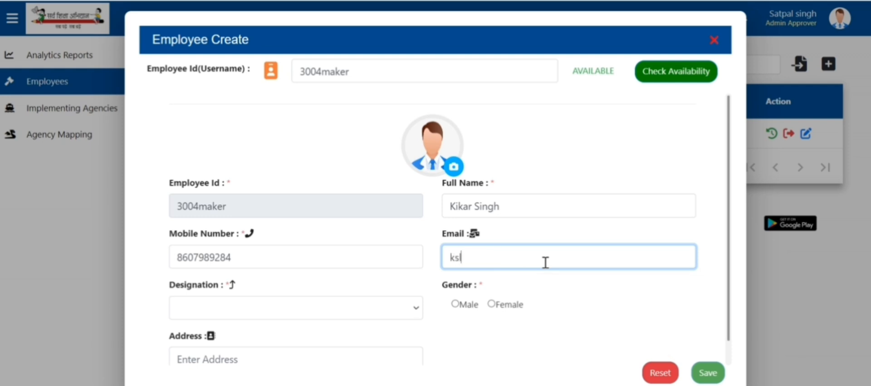
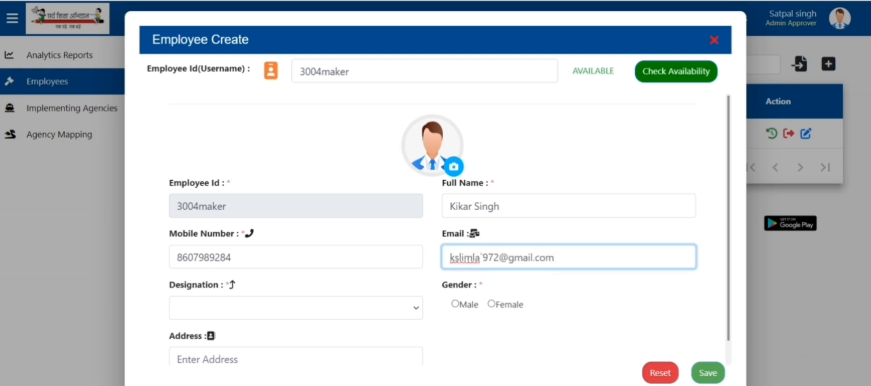
Step: Give the employee designation TGT SCIENCE, gender Male and an address, then save
click(272, 316)
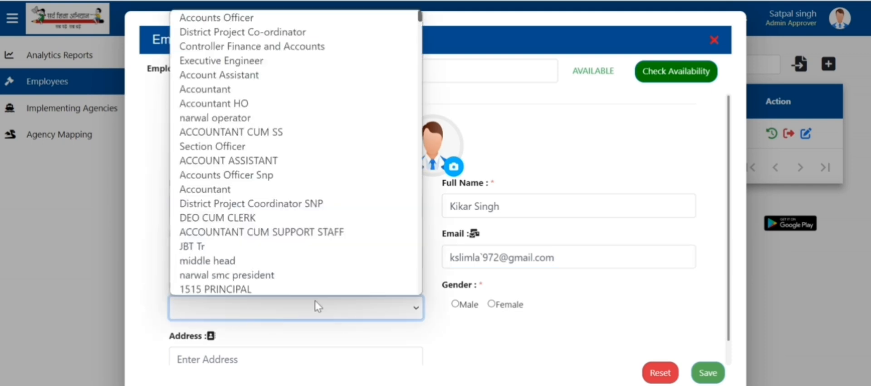
scroll(271, 145, down, 5)
scroll(271, 146, down, 20)
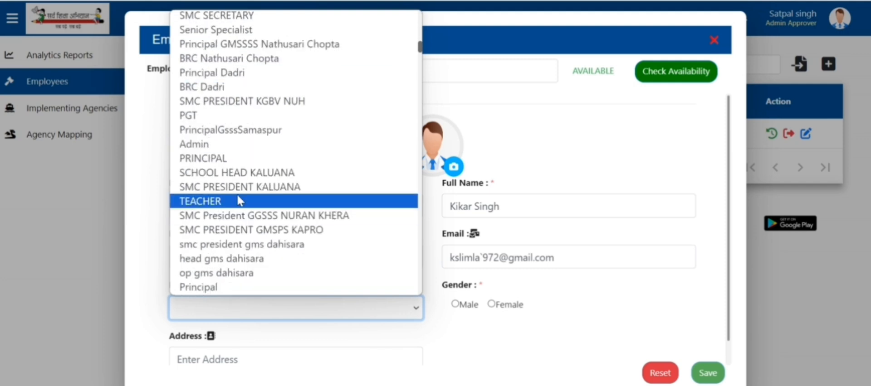
text(mas)
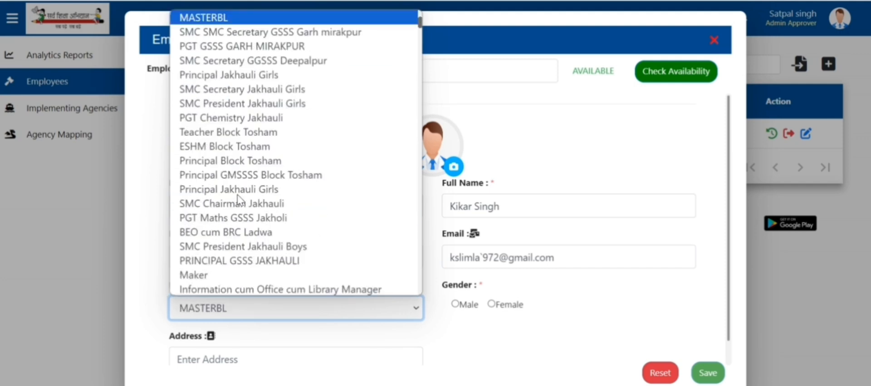
text(pgttgt sc)
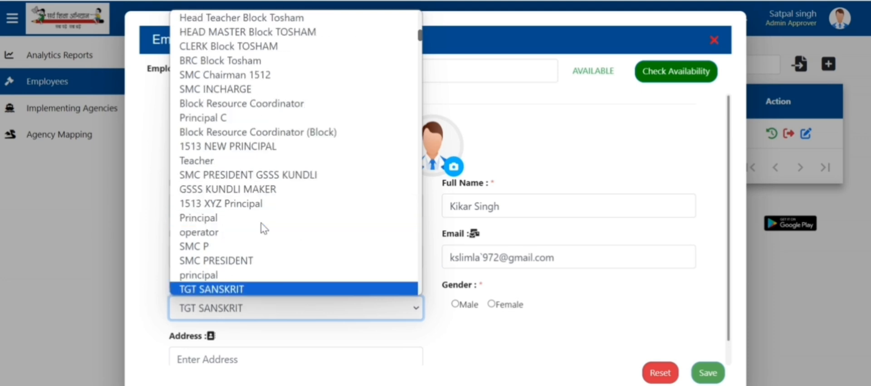
click(261, 290)
click(455, 305)
click(410, 354)
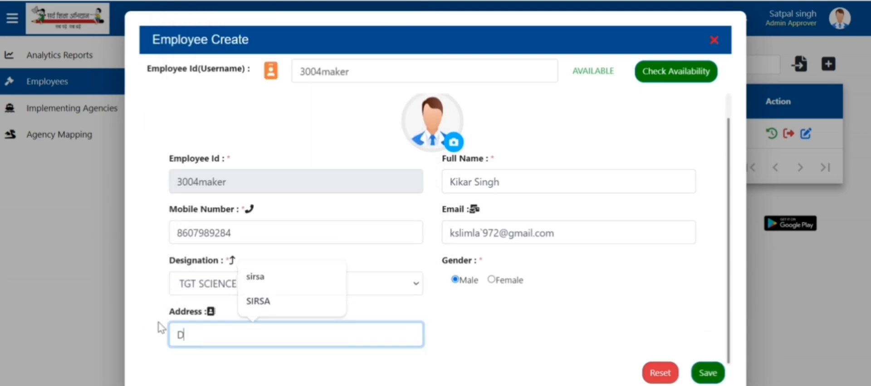
click(708, 372)
drag(262, 134, 600, 143)
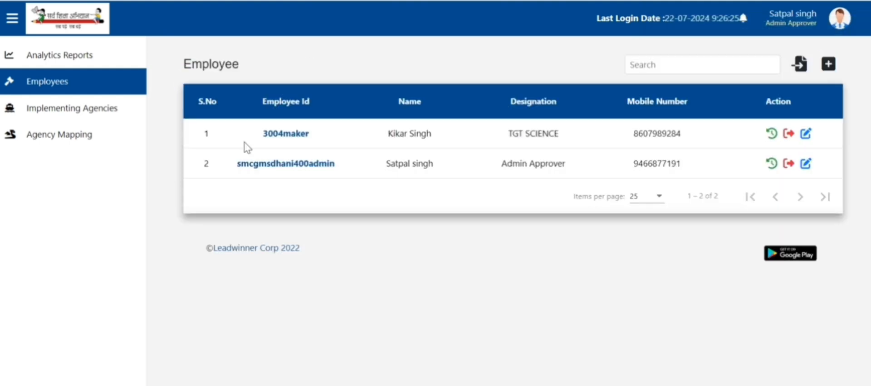
Step: Start a second employee, confirm its id is free, and enter full name, mobile and e-mail
drag(245, 146, 342, 138)
click(827, 65)
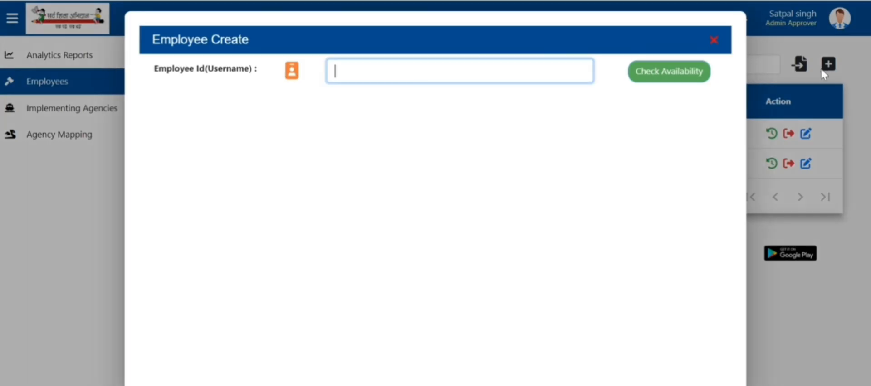
text(3004checker1)
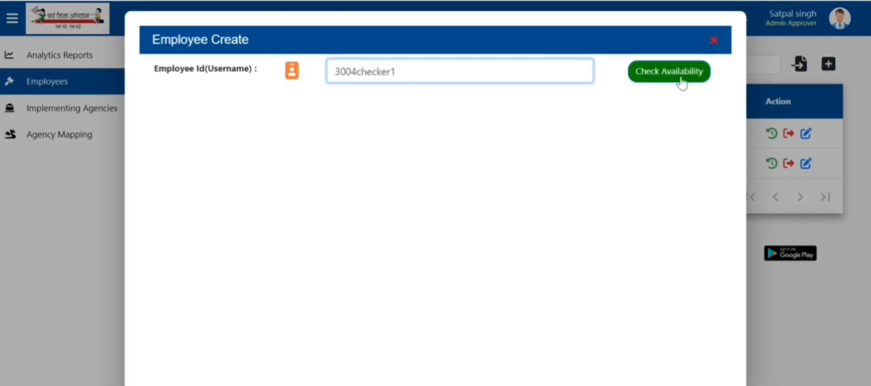
click(679, 78)
click(480, 202)
click(366, 257)
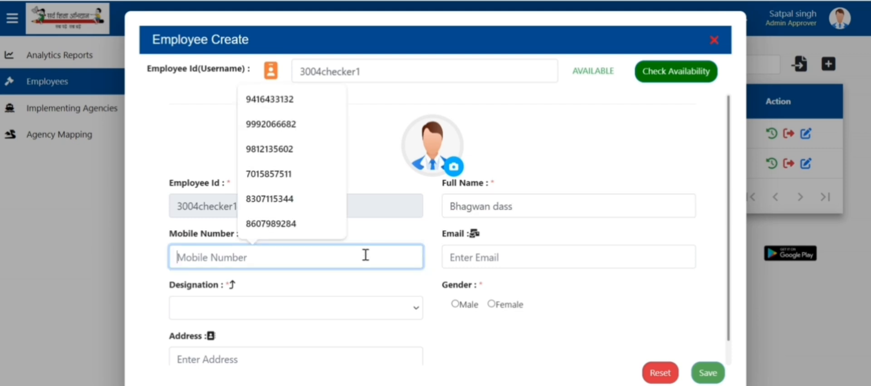
click(469, 257)
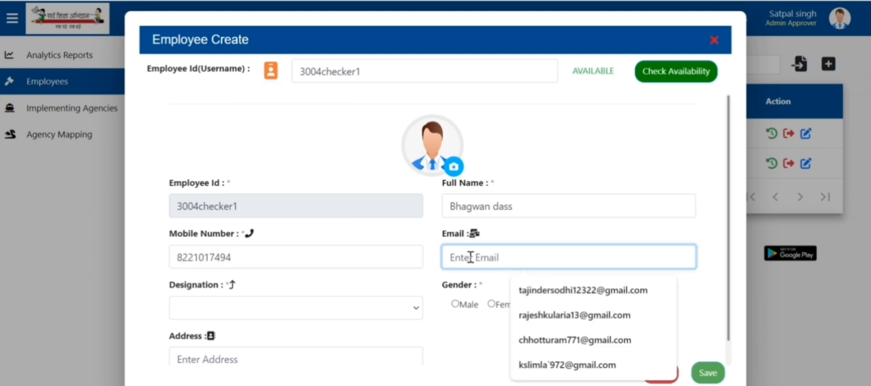
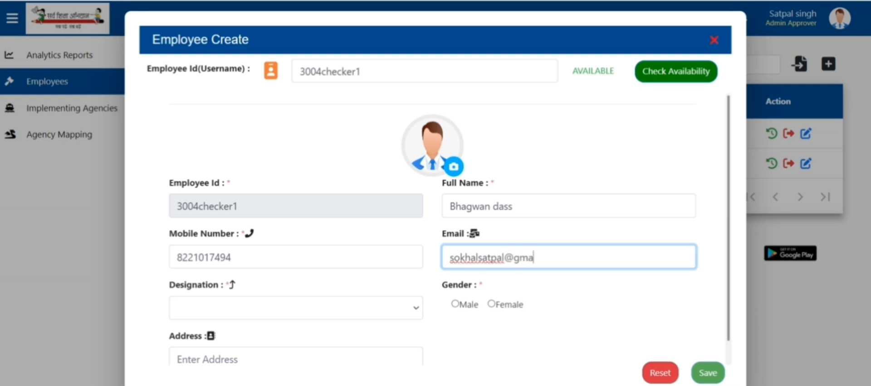
Step: Set designation SMC President, gender Male and the suggested address, then save the employee
click(334, 313)
text(smc p)
scroll(327, 284, down, 5)
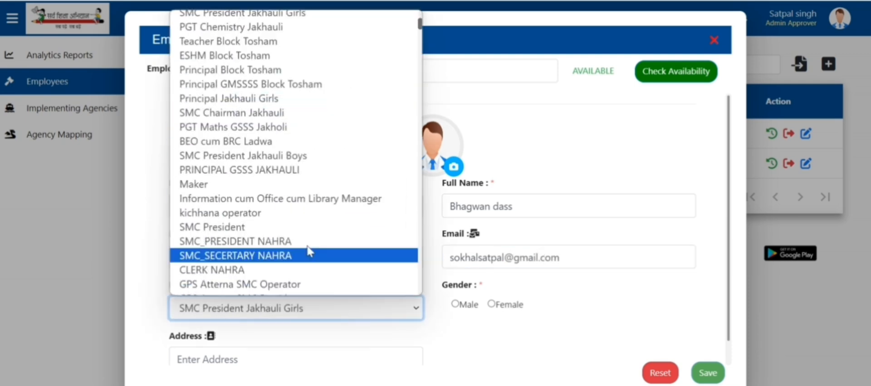
click(307, 228)
click(455, 305)
click(301, 356)
text(D)
key(Down)
key(Return)
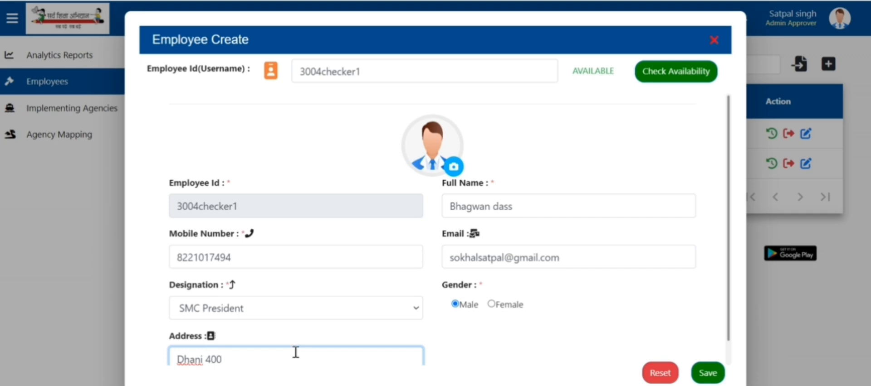
click(707, 374)
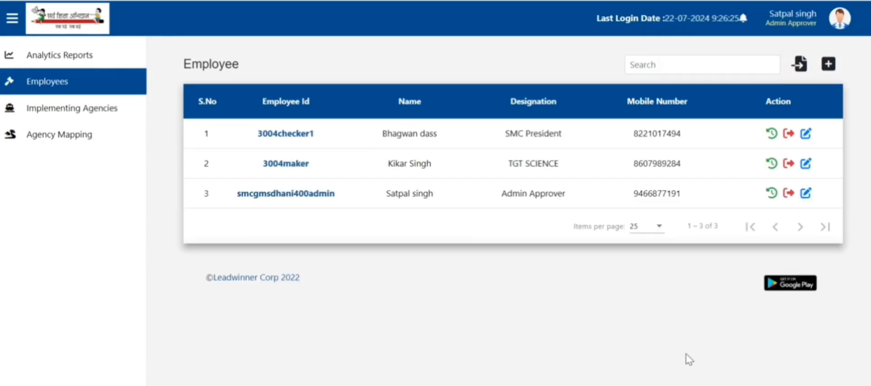
Step: Start a third employee, confirm its id is free, and enter full name, mobile and e-mail
click(828, 64)
text(3004checker2)
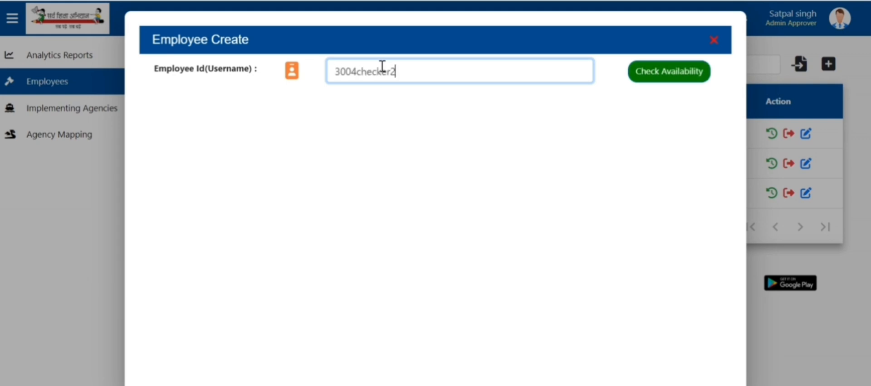
click(651, 63)
click(451, 203)
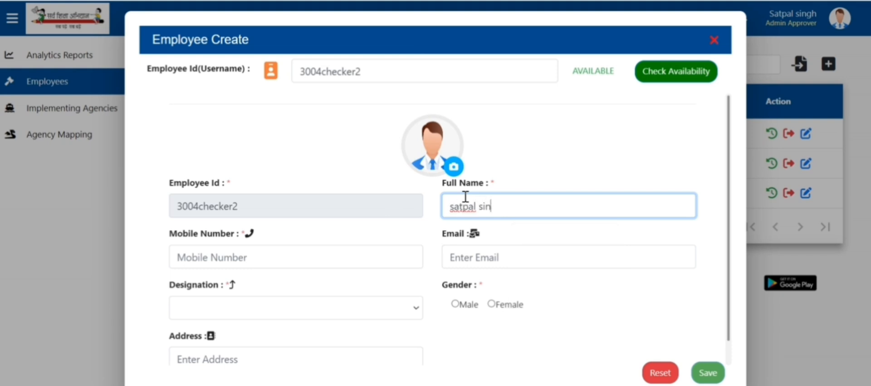
click(391, 260)
key(Tab)
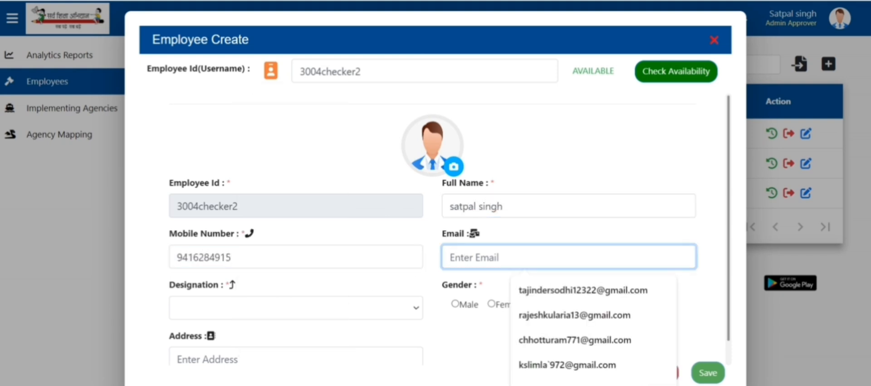
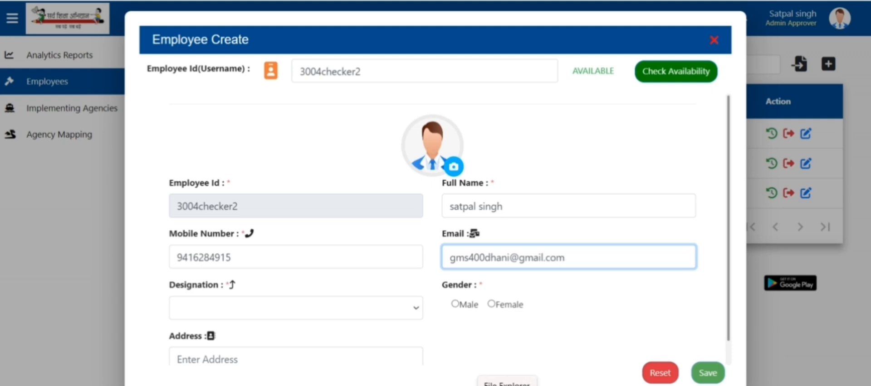
Step: Set designation ESHM, gender Male and an address, then save the third employee
click(410, 309)
key(h)
key(e)
key(e)
key(Return)
click(456, 304)
scroll(359, 335, down, 1)
click(359, 335)
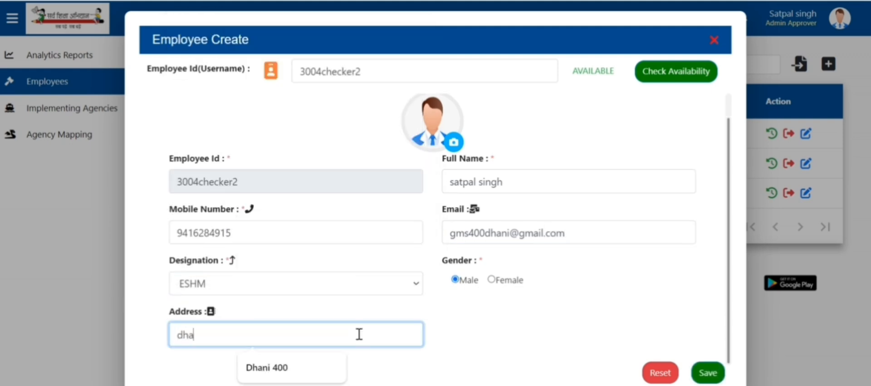
click(708, 373)
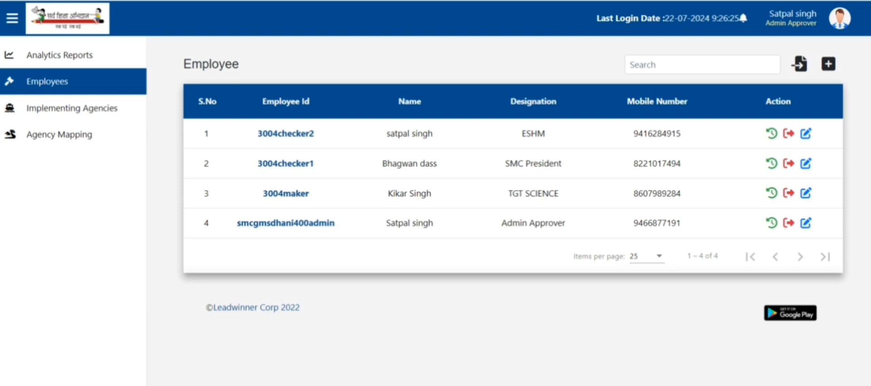
Step: Switch to Master Data from the profile menu and open the Setup Approval List
click(840, 23)
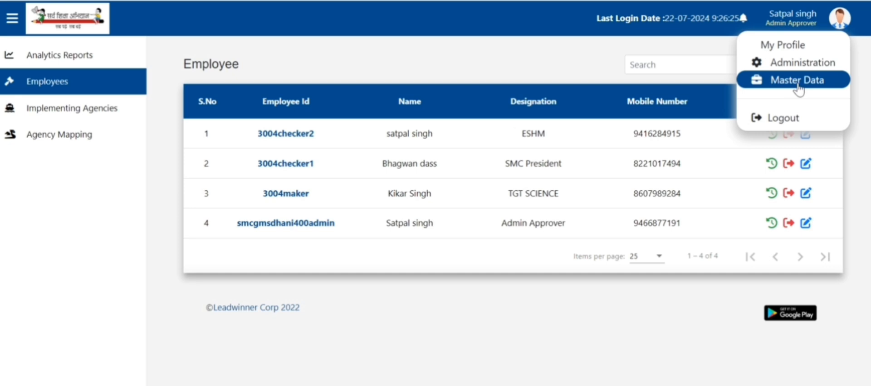
click(797, 80)
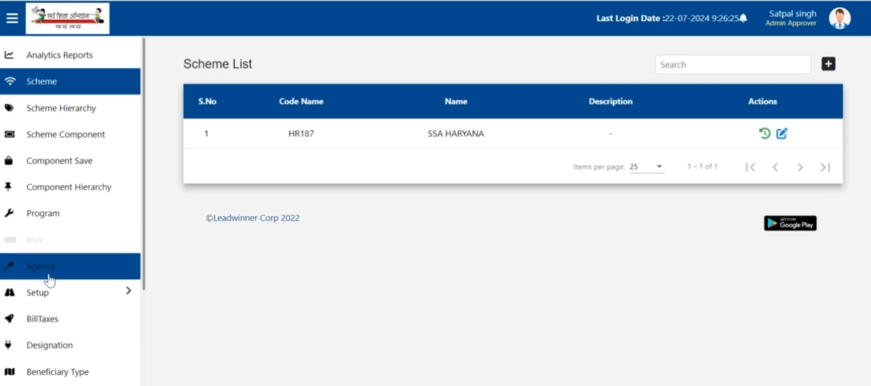
click(79, 299)
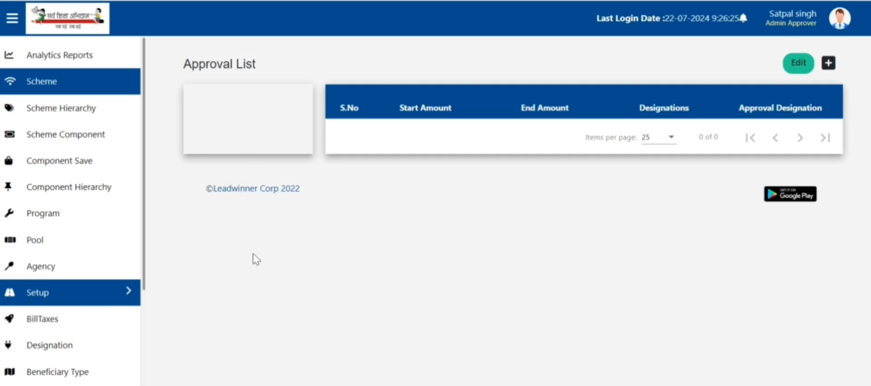
Step: Start a new approval flow with module Beneficiary and Has OTP switched on
click(828, 64)
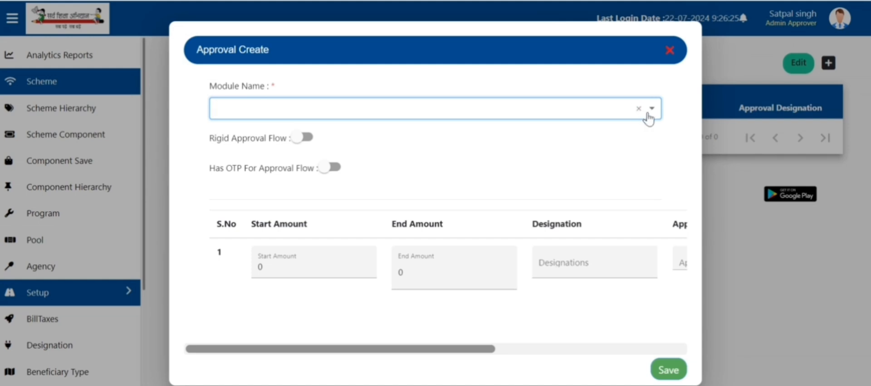
click(653, 110)
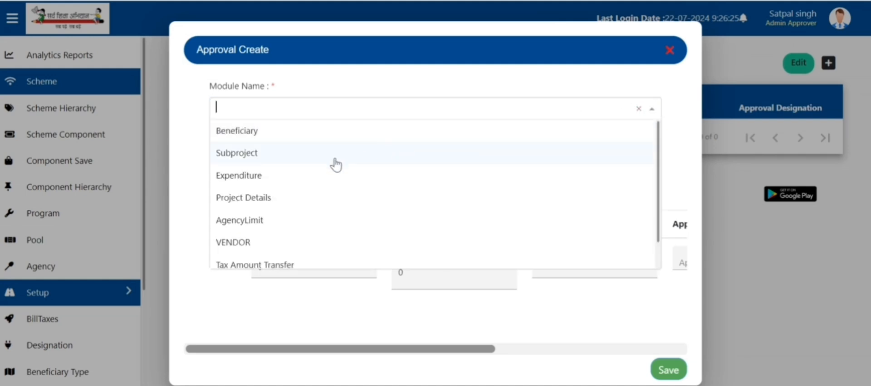
scroll(291, 154, down, 1)
scroll(282, 200, up, 1)
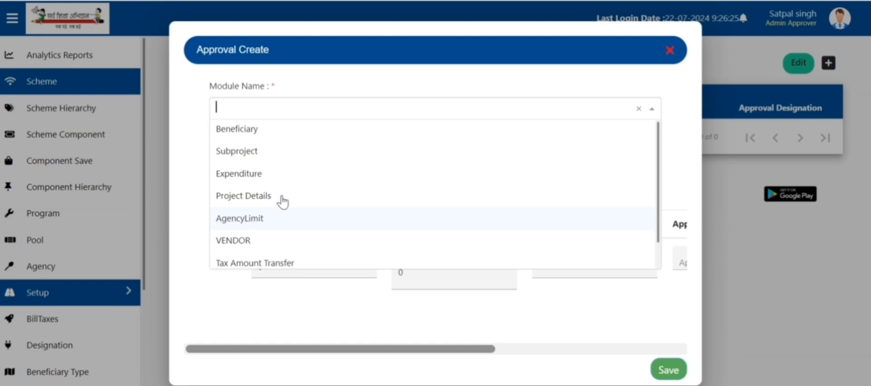
scroll(283, 202, down, 1)
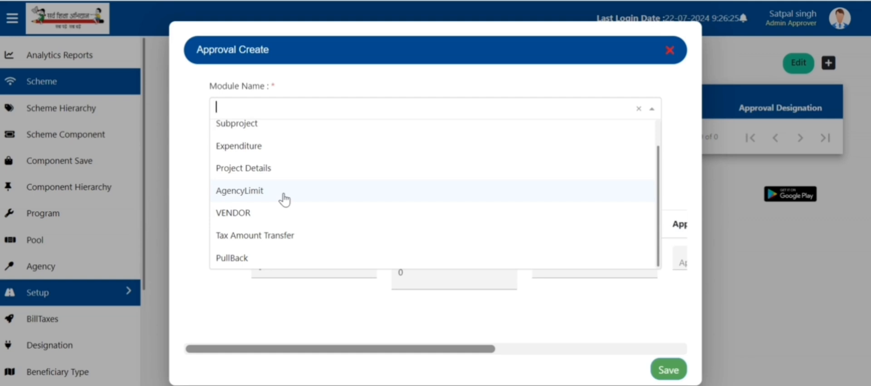
scroll(274, 145, up, 1)
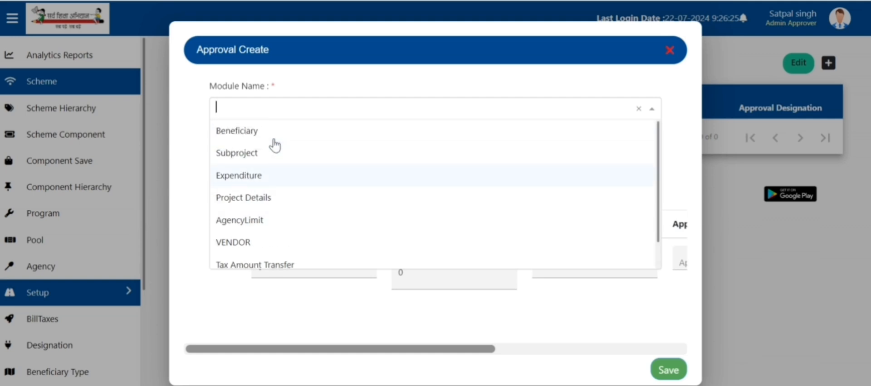
click(247, 131)
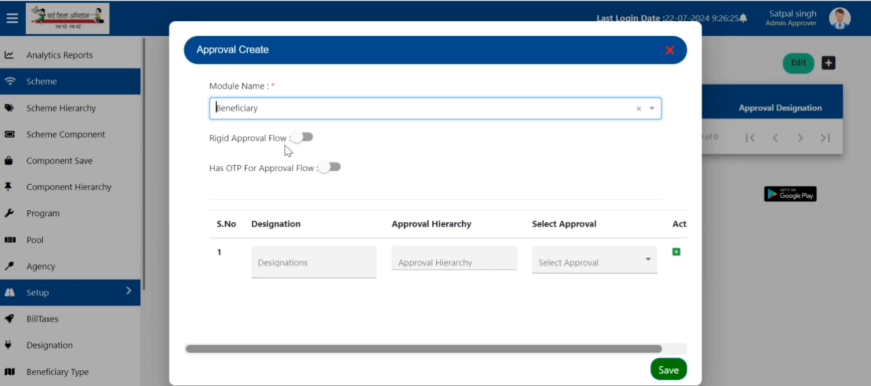
click(335, 170)
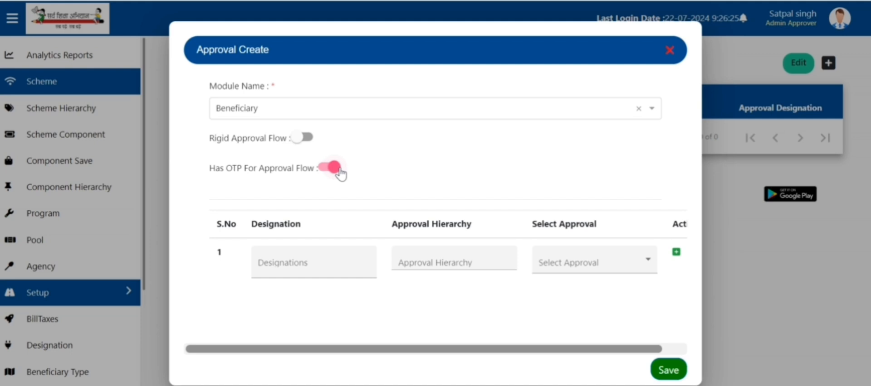
Step: Add ESHM, SMC President and TGT SCIENCE as the row 1 designations
click(301, 264)
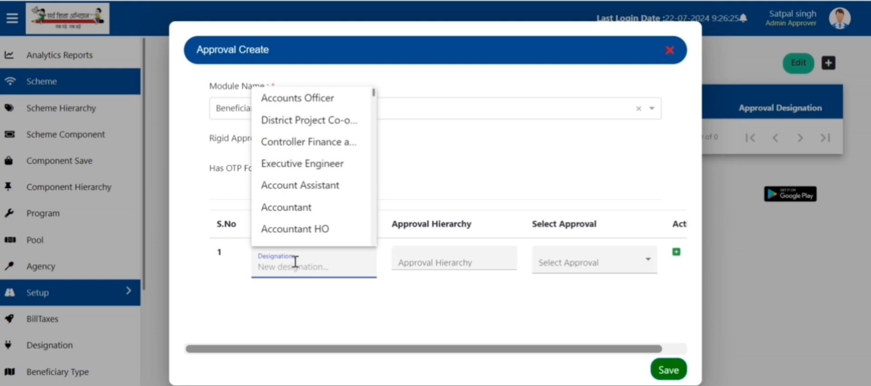
text(eshm)
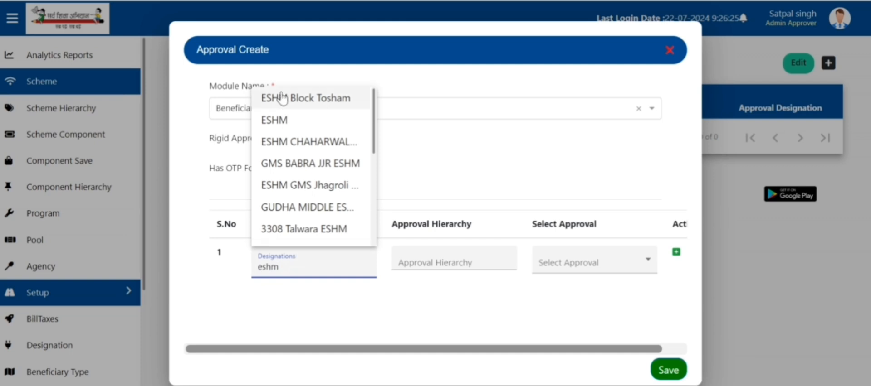
click(286, 120)
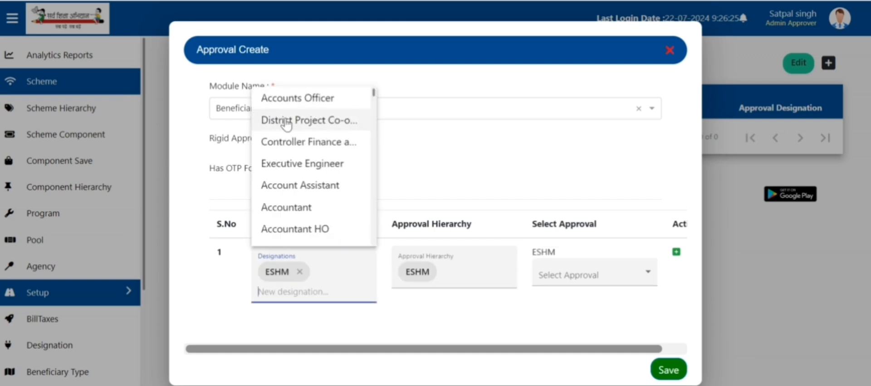
text(smc pre)
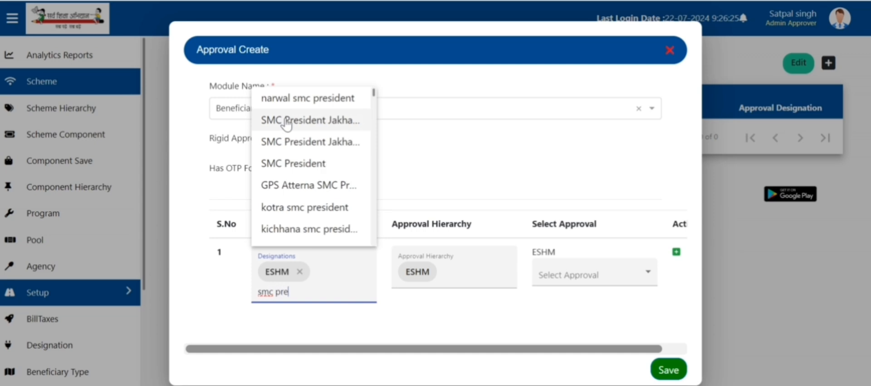
click(313, 163)
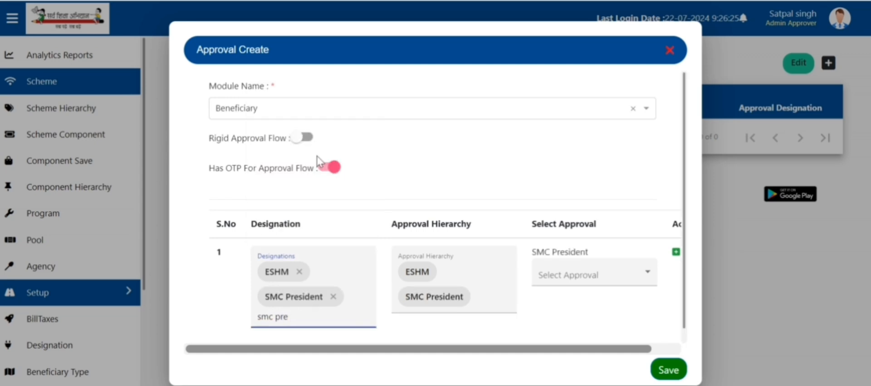
key(BackSpace)
key(BackSpace)
key(BackSpace)
key(BackSpace)
key(BackSpace)
key(BackSpace)
key(BackSpace)
text(tgt)
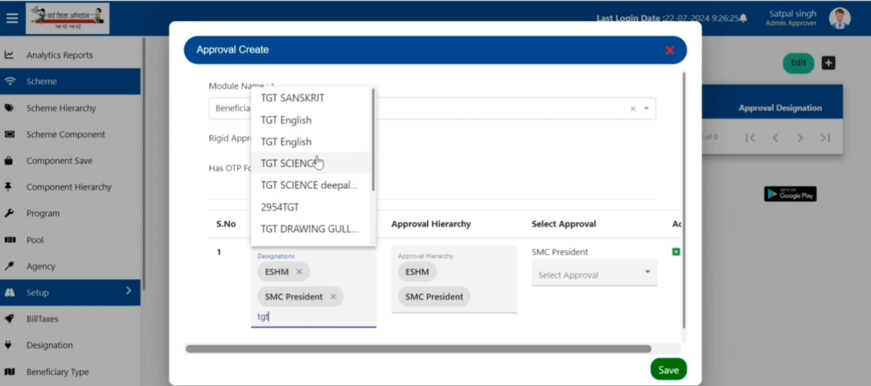
text( scie)
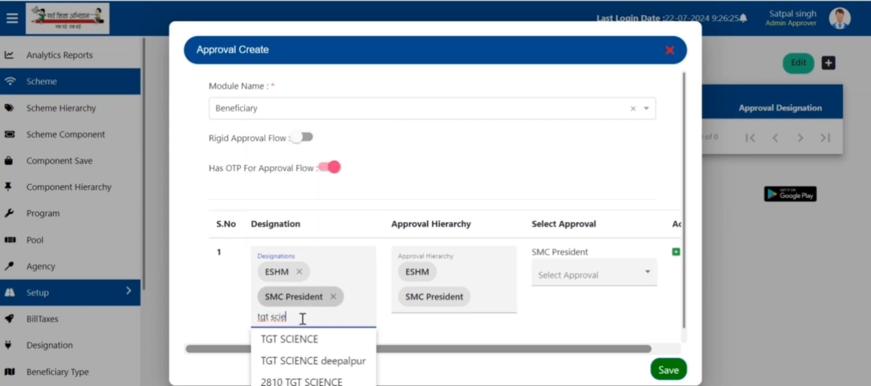
click(294, 339)
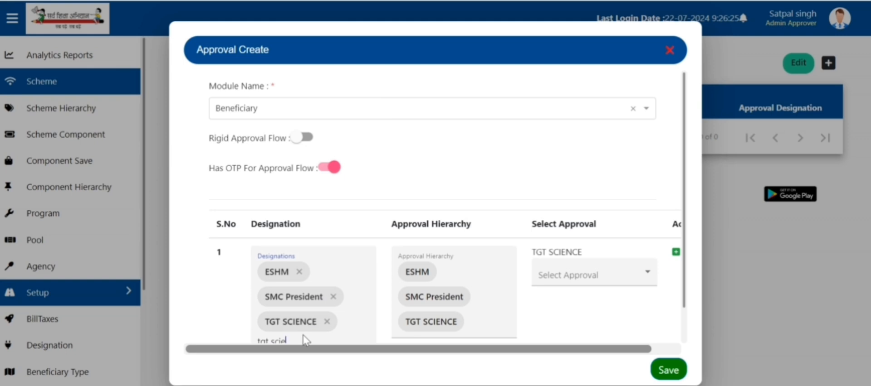
key(BackSpace)
key(BackSpace)
key(BackSpace)
key(BackSpace)
key(BackSpace)
key(BackSpace)
key(BackSpace)
key(BackSpace)
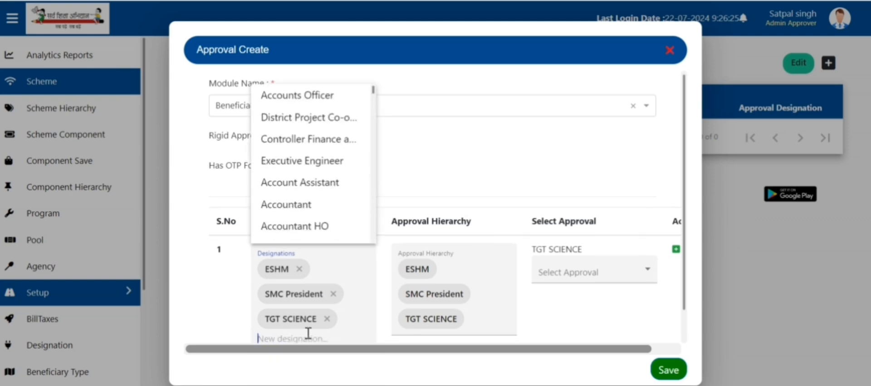
Step: Select SMC President and ESHM as approvers and save the Beneficiary flow
click(485, 256)
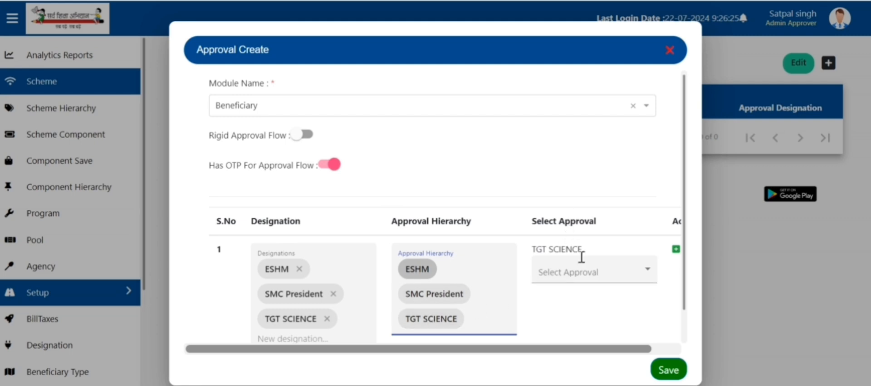
click(638, 280)
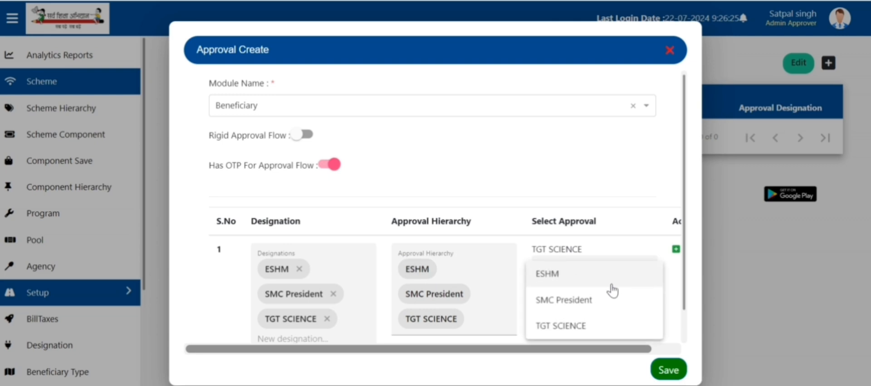
click(575, 301)
click(643, 299)
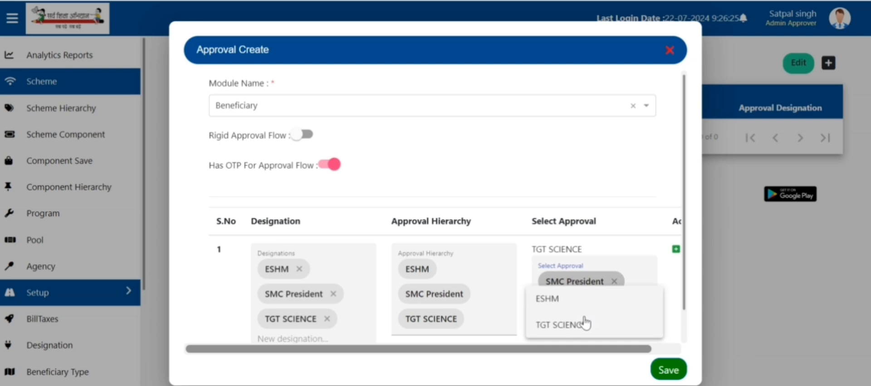
click(558, 304)
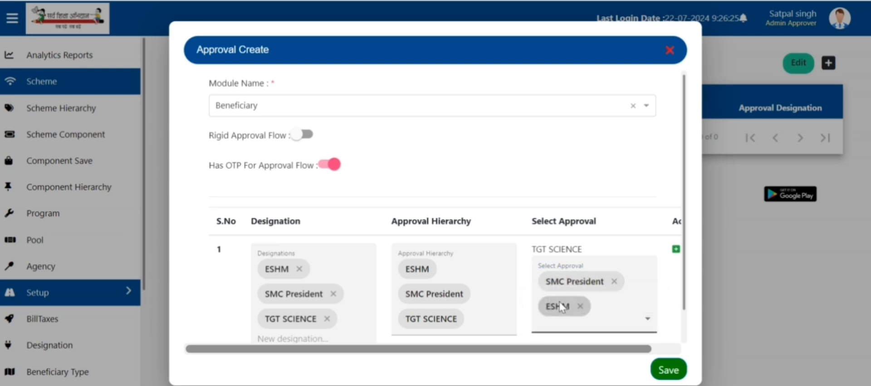
click(668, 372)
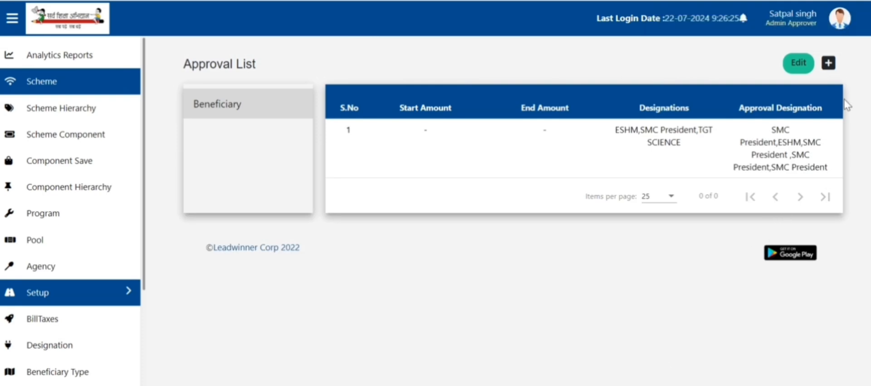
Step: Start another approval flow with module Subproject and OTP turned on
click(828, 63)
click(396, 107)
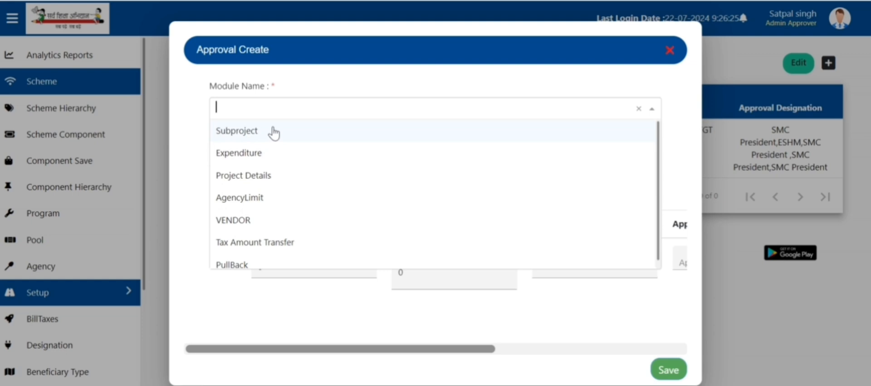
scroll(272, 161, down, 1)
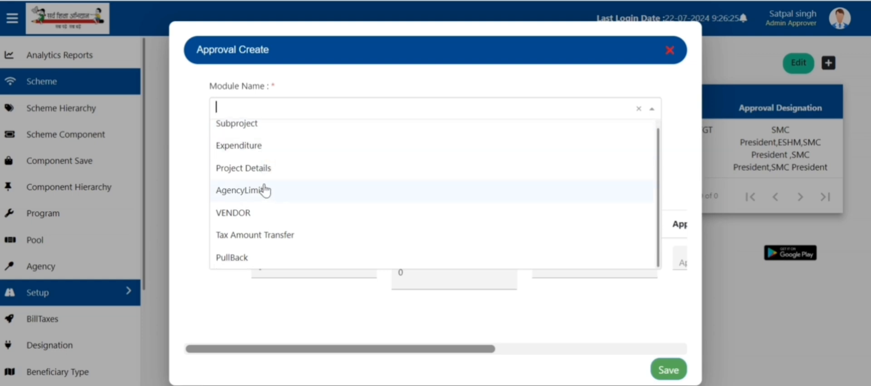
scroll(268, 163, up, 1)
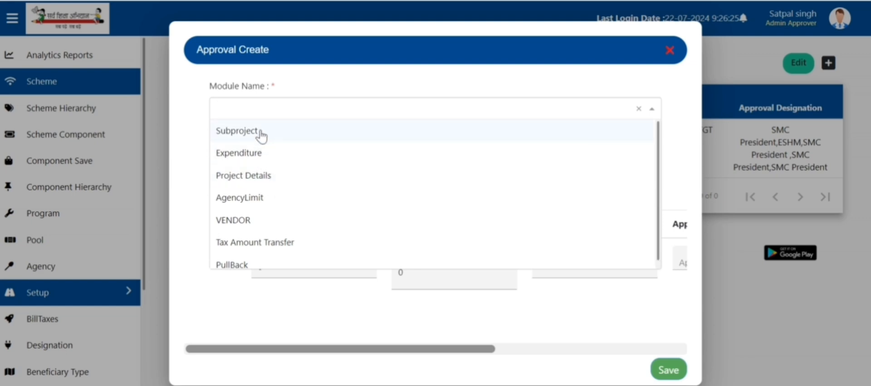
click(262, 135)
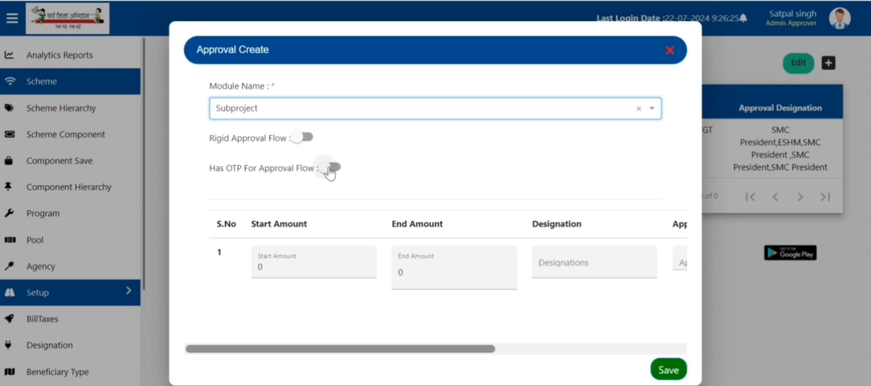
click(330, 169)
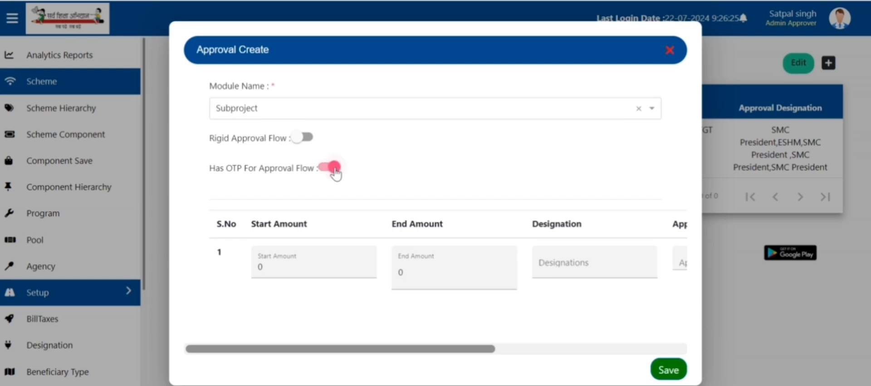
Step: Set row 1's Start Amount to 0 and End Amount to 10000000, then scroll the table right
click(318, 262)
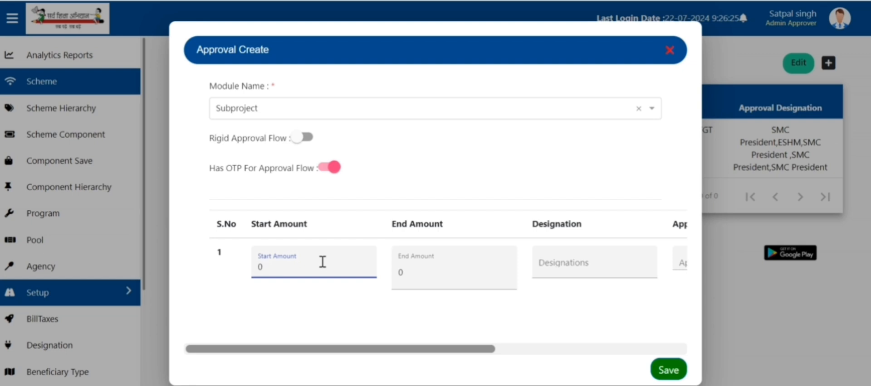
key(BackSpace)
text(0)
key(Tab)
text(10000000)
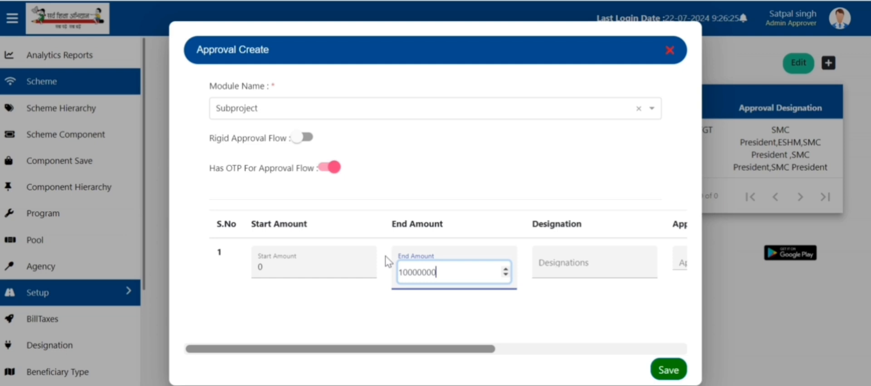
drag(476, 352, 524, 352)
drag(342, 272, 325, 266)
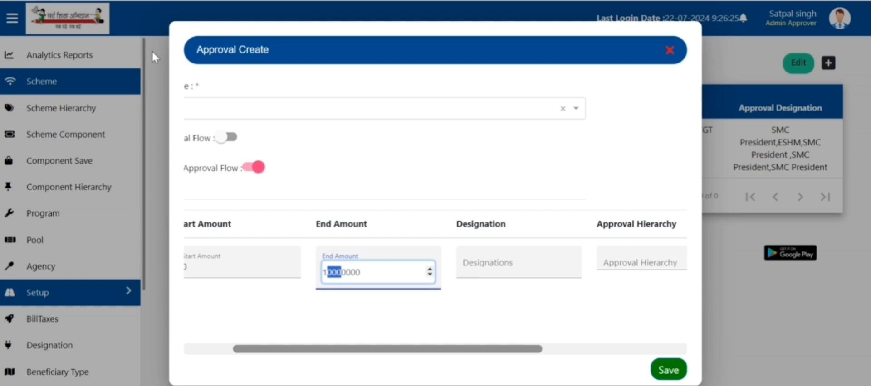
Step: Add ESHM, SMC President and TGT SCIENCE as designations, removing the mistaken TGT SCIENCE deepalpur
click(489, 269)
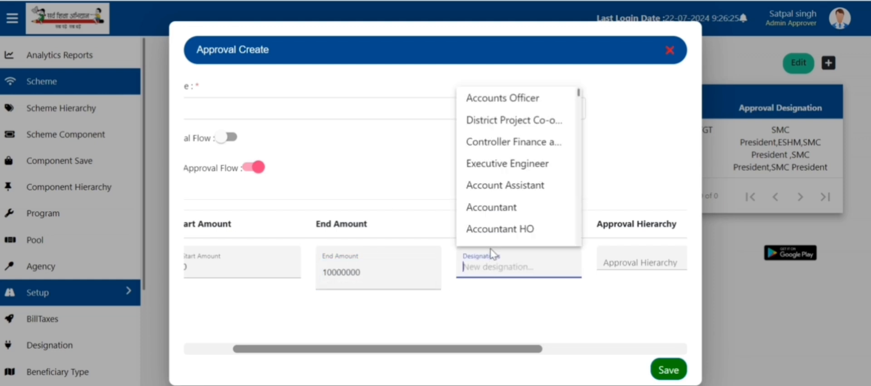
text(eshm)
click(470, 120)
text(sm)
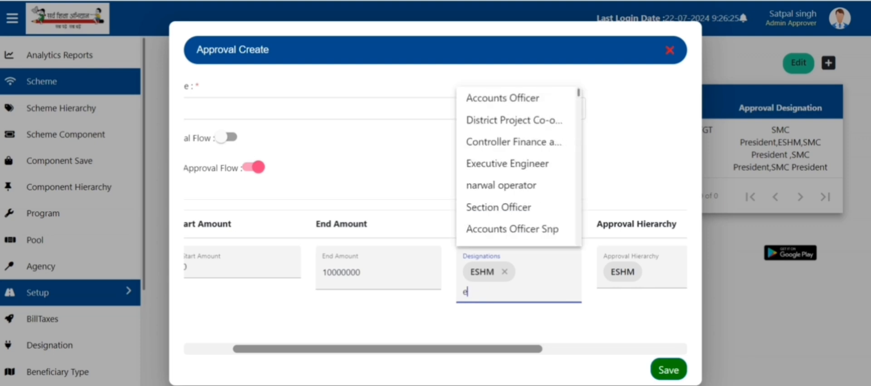
text(c pre)
click(521, 166)
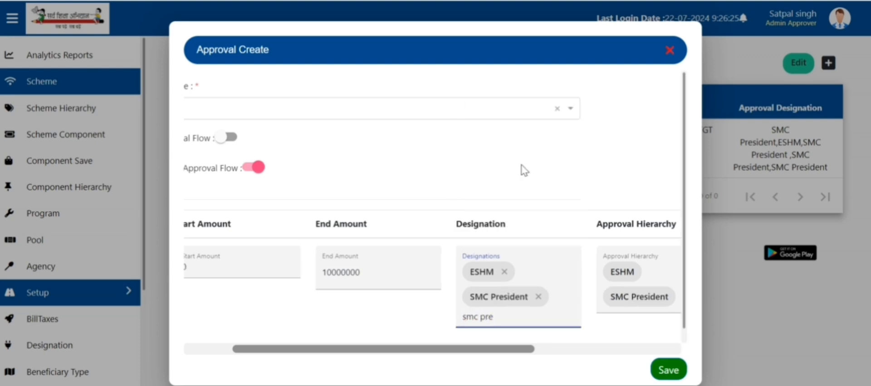
text(tgt sc)
click(522, 358)
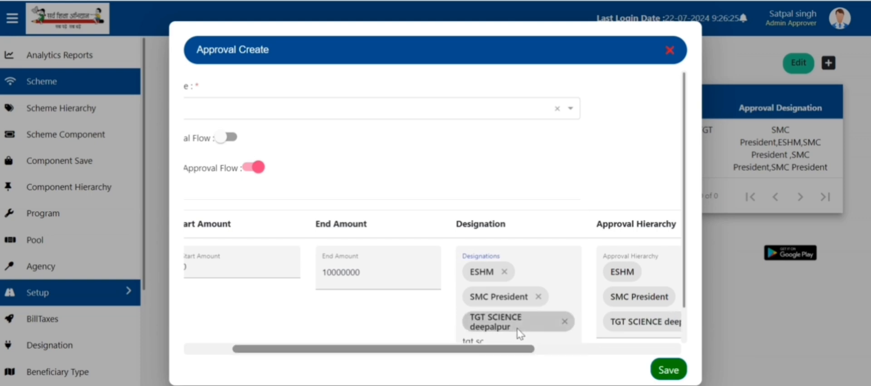
click(565, 322)
text(tgt sc)
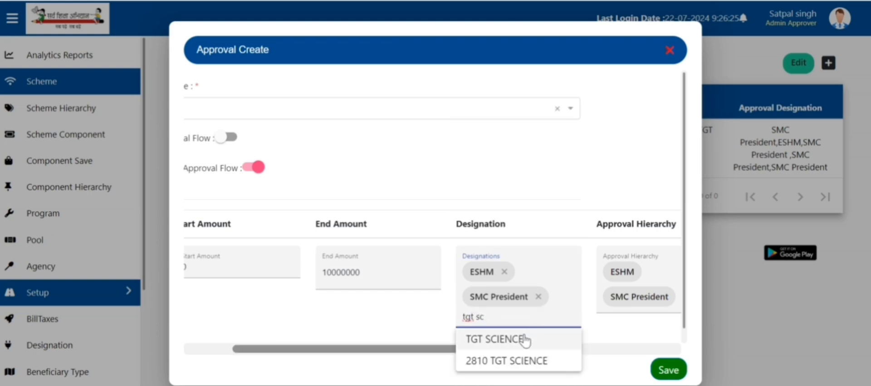
click(525, 340)
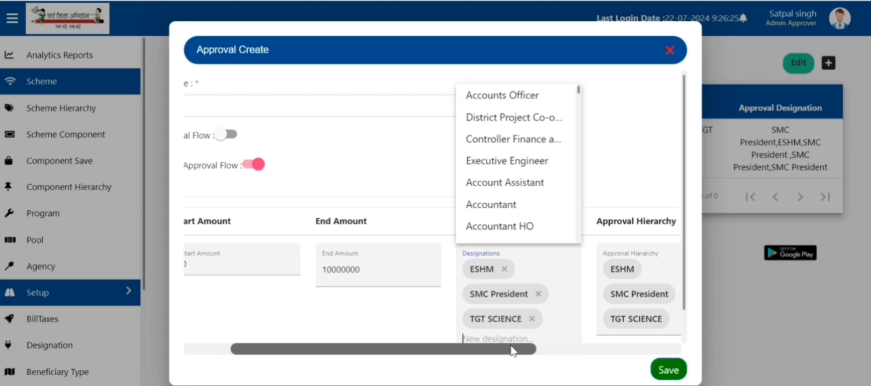
drag(512, 349, 649, 383)
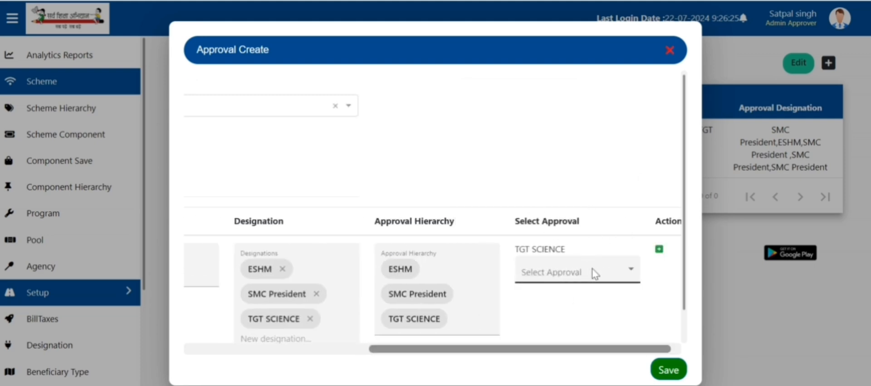
Step: Choose ESHM and SMC President as approvers and save the Subproject rule
click(630, 272)
click(535, 275)
click(621, 298)
click(549, 297)
click(668, 370)
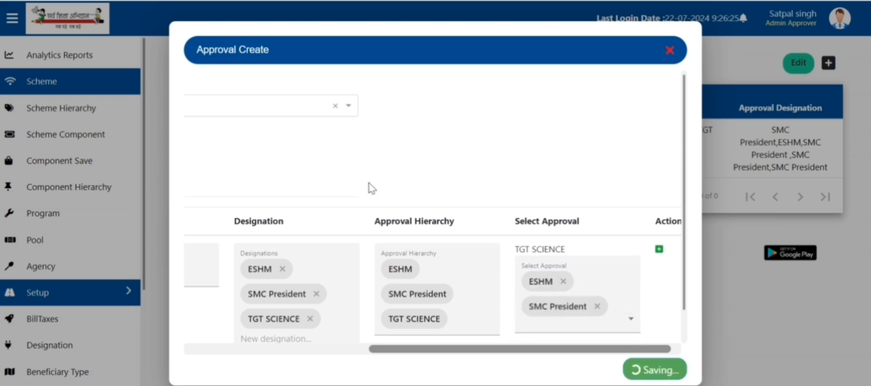
click(221, 137)
Step: Start a new Expenditure approval rule with OTP on and End Amount 10000000
click(828, 63)
click(272, 109)
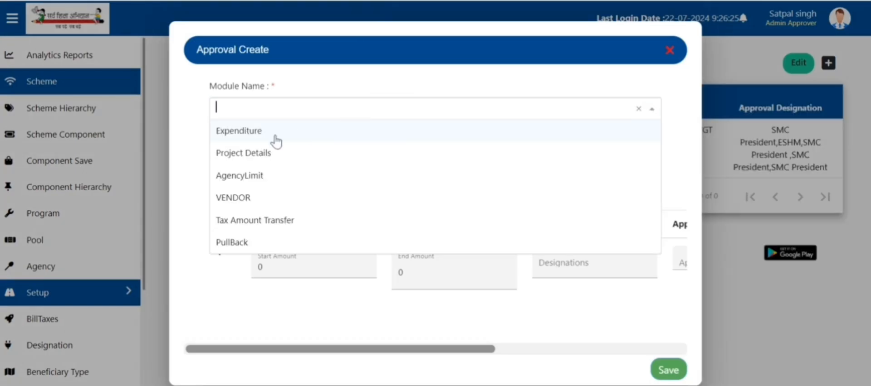
click(243, 131)
click(333, 167)
click(396, 272)
text(10000000)
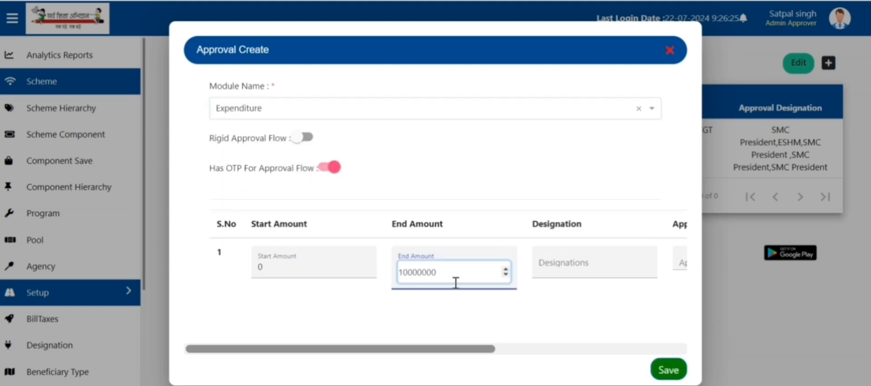
key(Tab)
Step: Add designations ESHM, SMC President and TGT SCIENCE to the rule
text(eshm)
click(580, 122)
key(BackSpace)
key(BackSpace)
key(BackSpace)
key(BackSpace)
text(smc p)
click(610, 164)
key(BackSpace)
key(BackSpace)
key(BackSpace)
key(BackSpace)
key(BackSpace)
key(BackSpace)
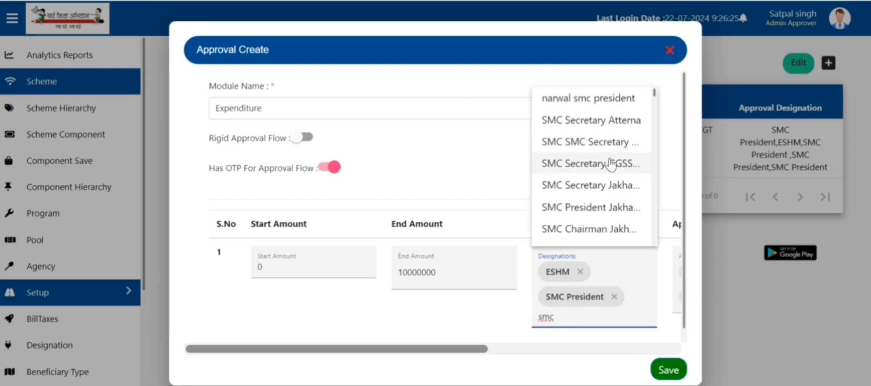
click(603, 318)
text(tgt scie)
click(603, 343)
drag(436, 349, 626, 349)
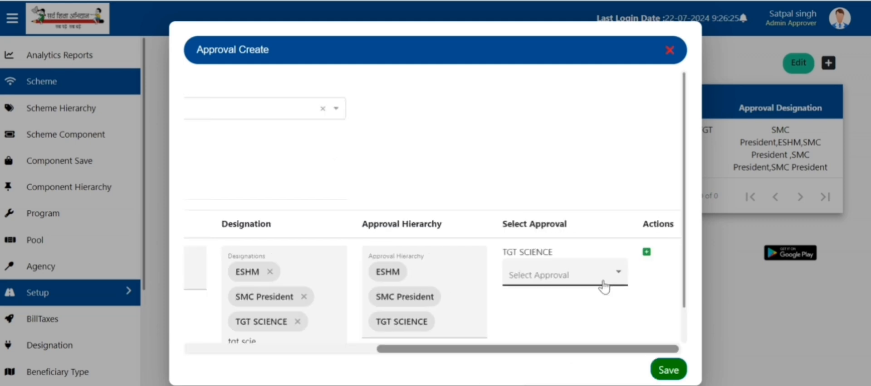
Step: Choose the approvers, including SMC President, and save the Expenditure rule
click(602, 277)
click(562, 301)
click(563, 287)
click(562, 329)
click(665, 369)
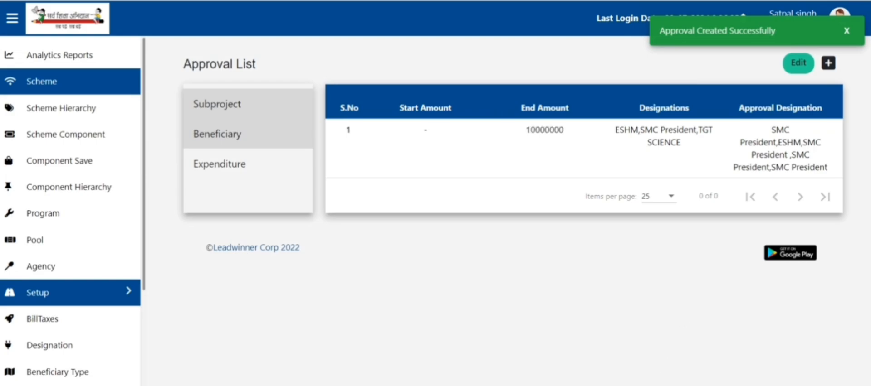
Step: Start another approval rule, discard it, and bring up the account menu
click(828, 63)
click(362, 108)
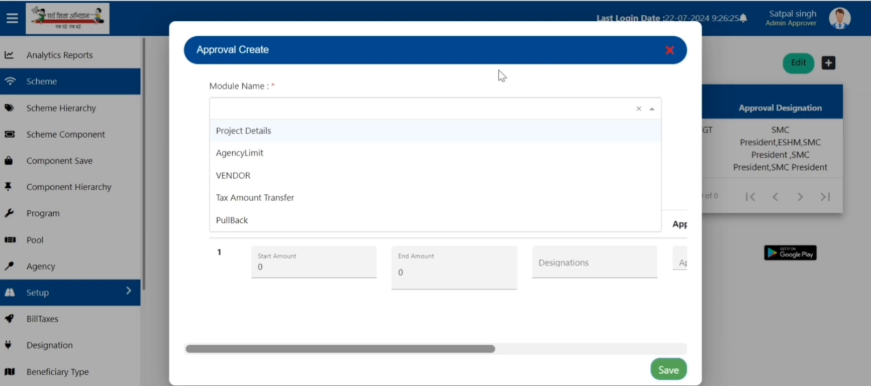
click(669, 50)
click(831, 27)
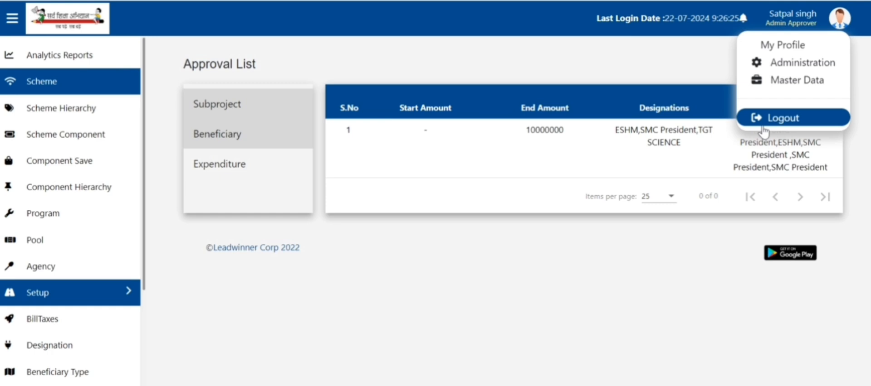
Step: Log out and sign back in with the account assistant's username and credentials
click(762, 129)
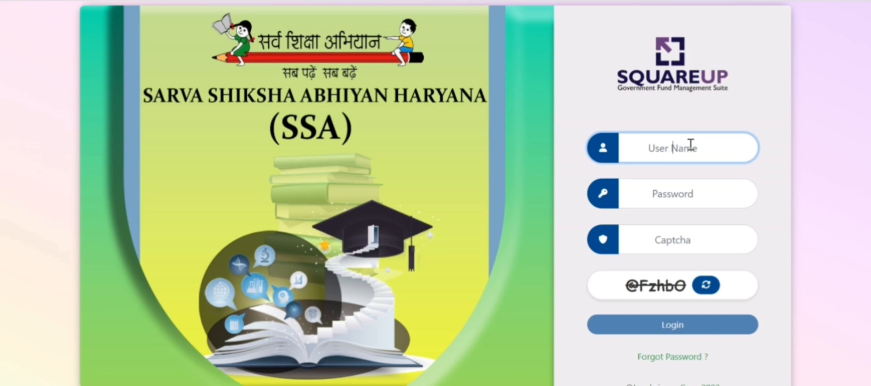
text(brcsirsamaker1)
click(675, 329)
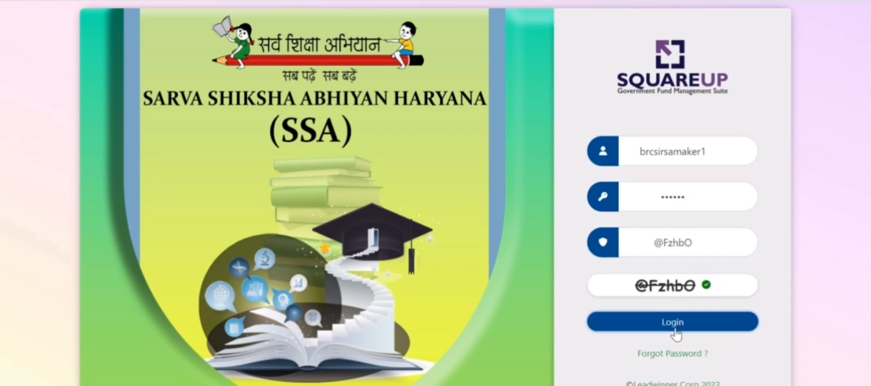
Step: Go to the Vendor Create page from the sidebar's Vendor section
click(91, 223)
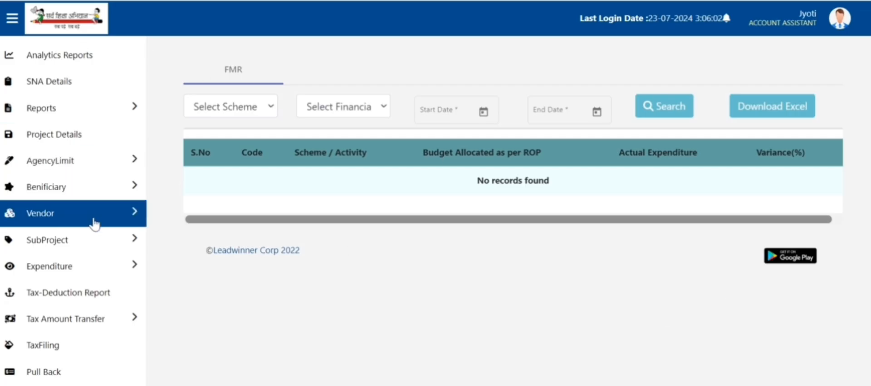
scroll(340, 286, down, 4)
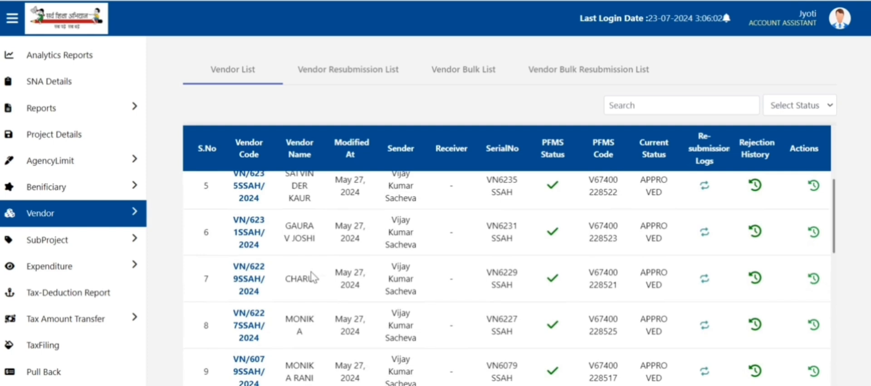
click(136, 214)
click(77, 244)
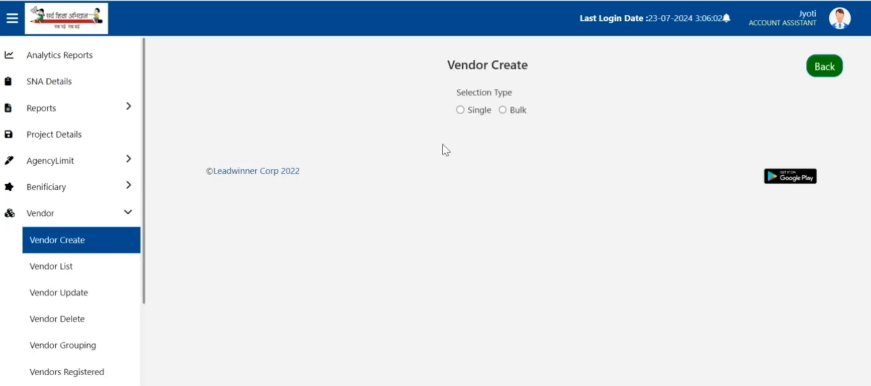
Step: Create a single vendor under SSA HARYANA (HR187), vendor type Personal, payment type Others
click(459, 110)
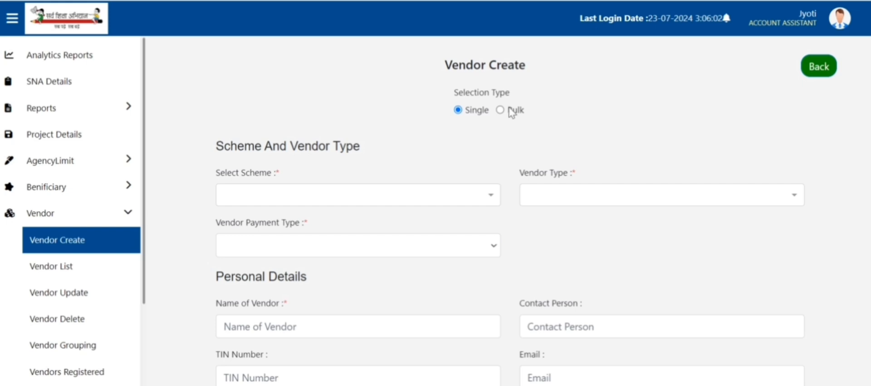
click(488, 195)
click(308, 177)
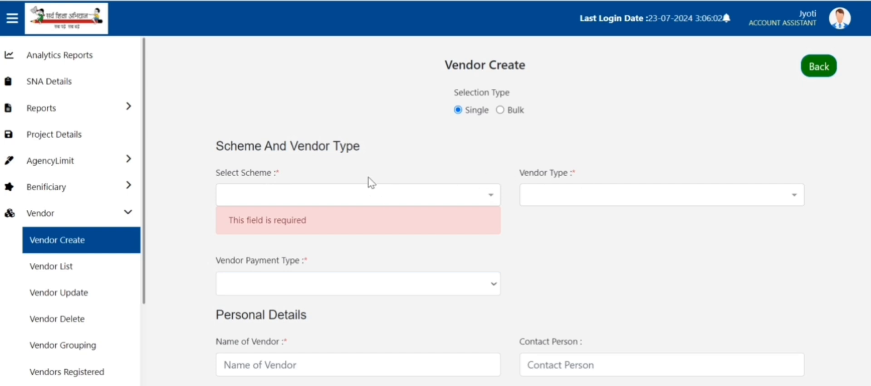
click(335, 195)
click(310, 241)
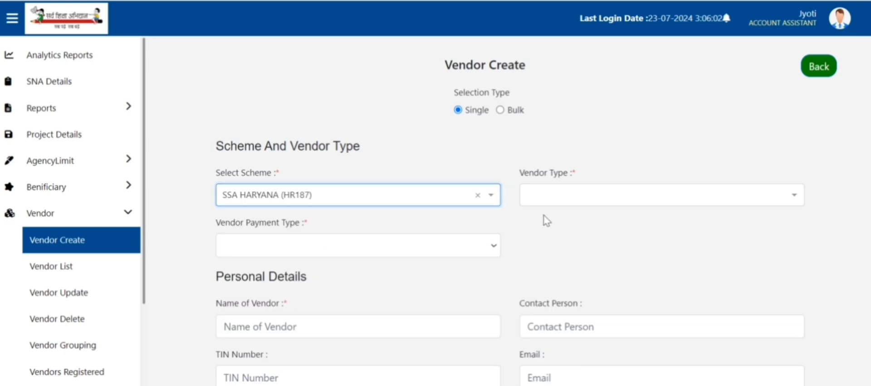
click(553, 200)
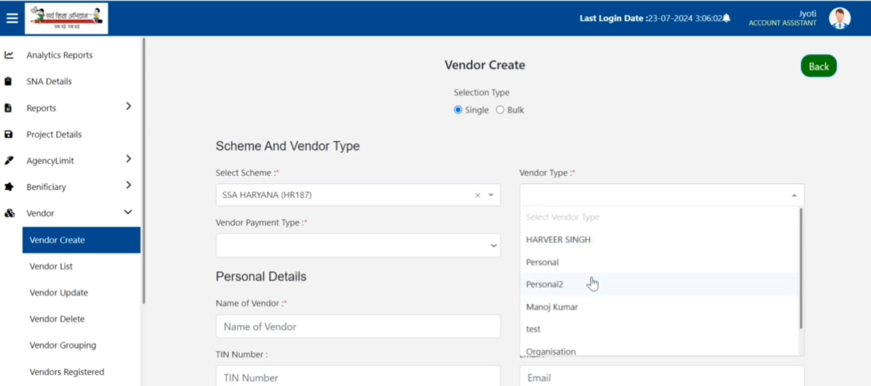
click(558, 266)
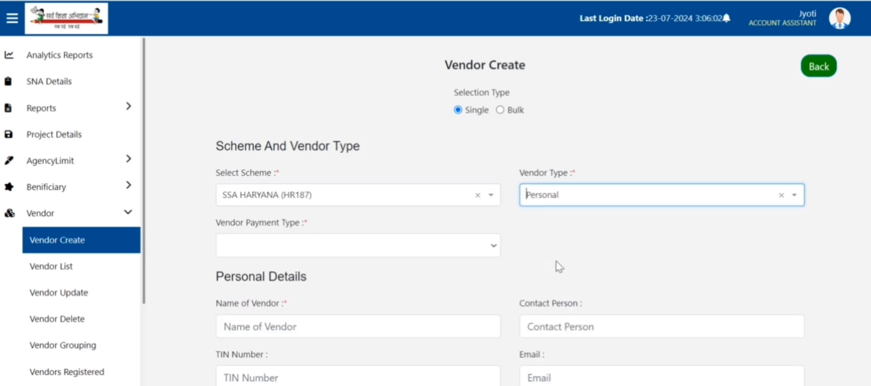
click(449, 248)
click(250, 266)
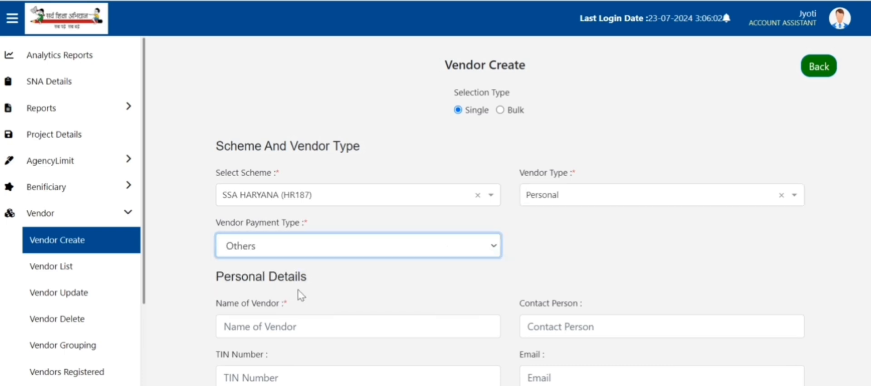
Step: Enter the vendor's name
click(295, 326)
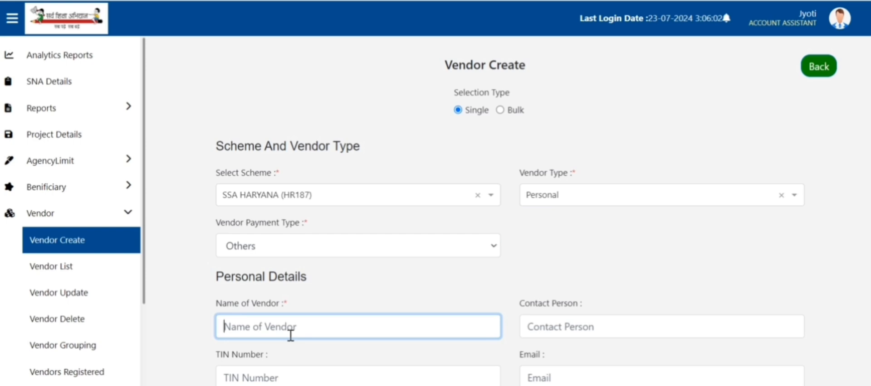
text(harpreet)
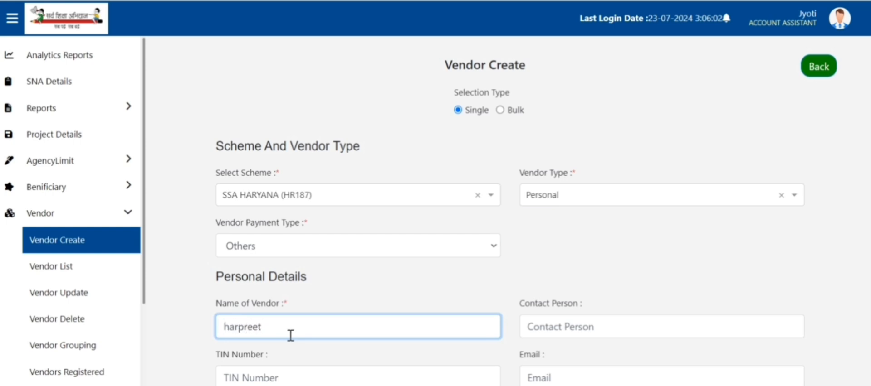
scroll(319, 331, down, 2)
scroll(559, 258, down, 3)
drag(576, 111, 601, 225)
click(336, 116)
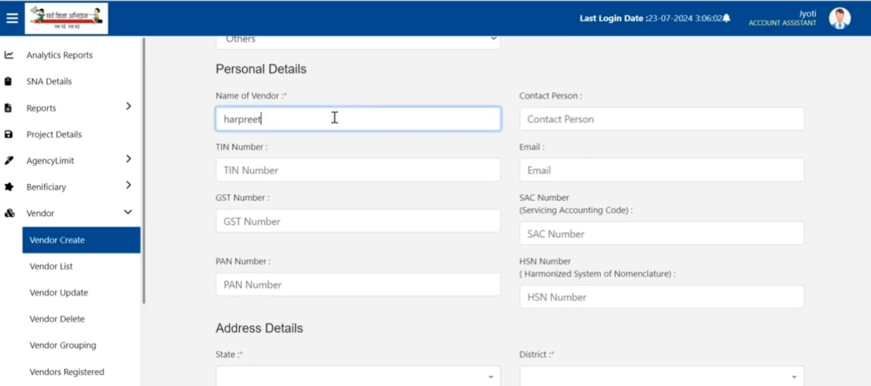
scroll(313, 213, down, 5)
Step: Choose HARYANA as the address State, leaving District unset, and move to the address fields
click(318, 170)
scroll(292, 247, down, 3)
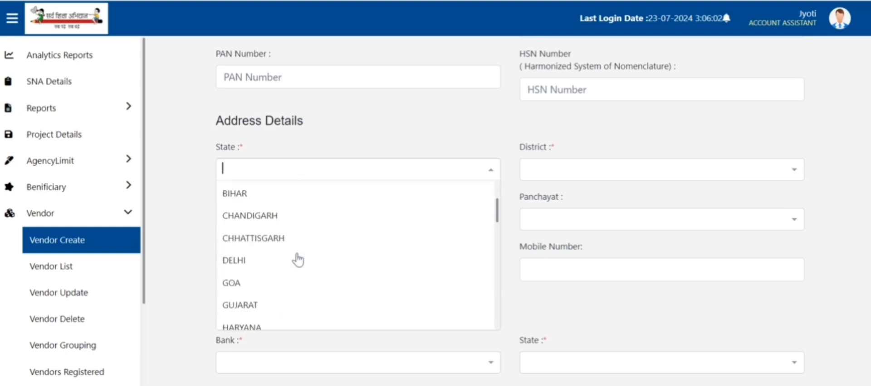
click(271, 281)
click(609, 174)
scroll(566, 301, down, 3)
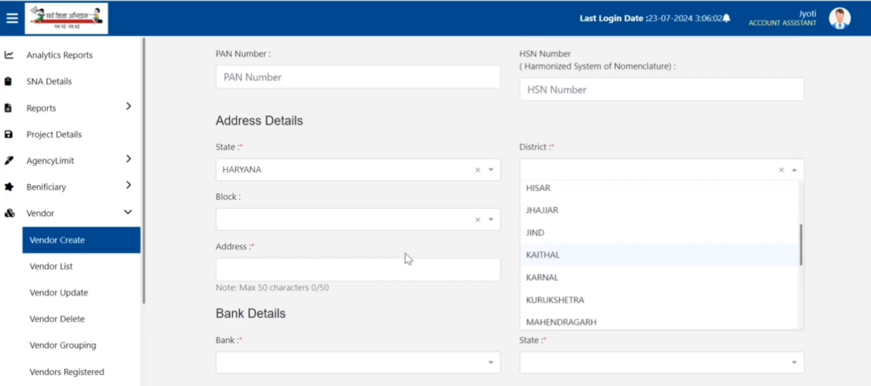
click(404, 257)
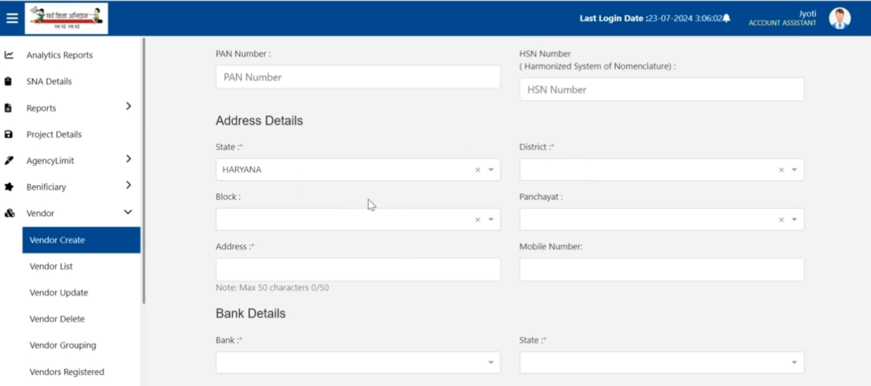
click(366, 269)
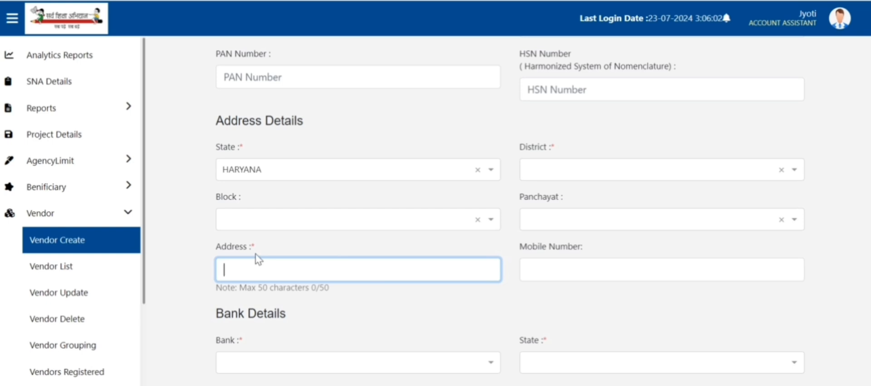
scroll(492, 245, down, 3)
click(563, 130)
Step: Set the bank to CANARA BANK and the bank state to HARYANA
scroll(315, 256, down, 3)
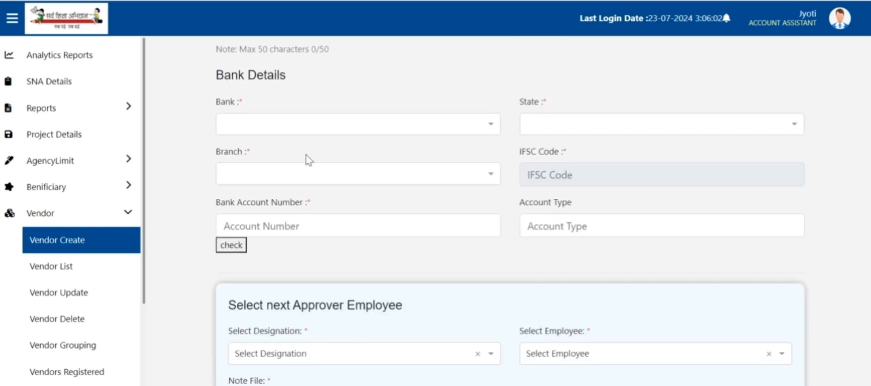
click(299, 125)
text(canara)
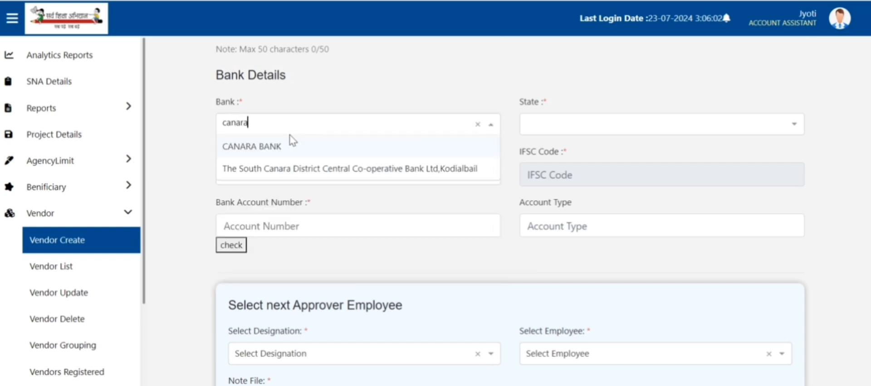
click(275, 146)
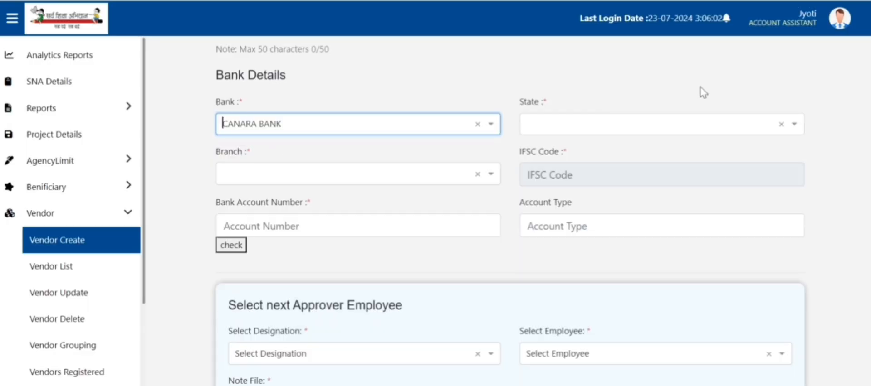
click(666, 125)
text(haryra)
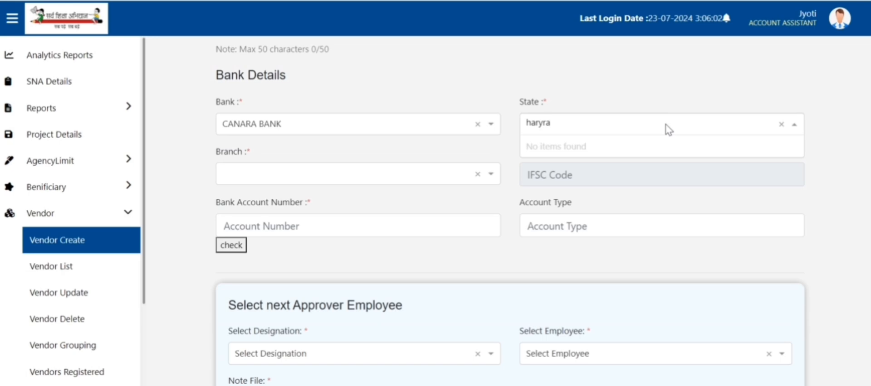
key(BackSpace)
key(BackSpace)
click(619, 147)
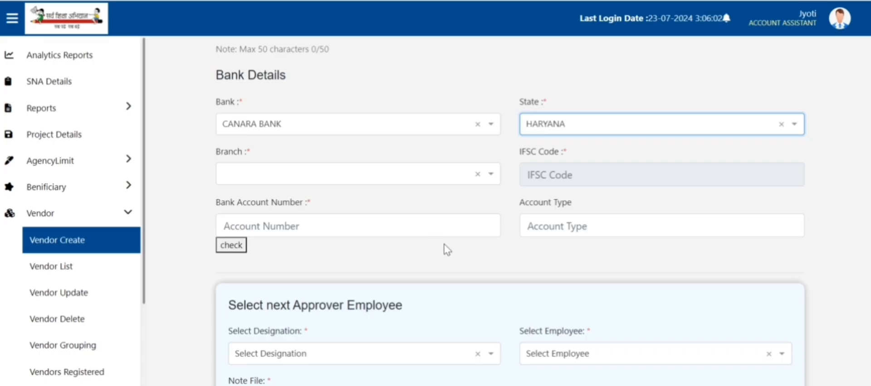
Step: Choose branch BADSHAHPUR II-18209 so IFSC CNRB0018209 fills in, then reach the account fields
click(491, 176)
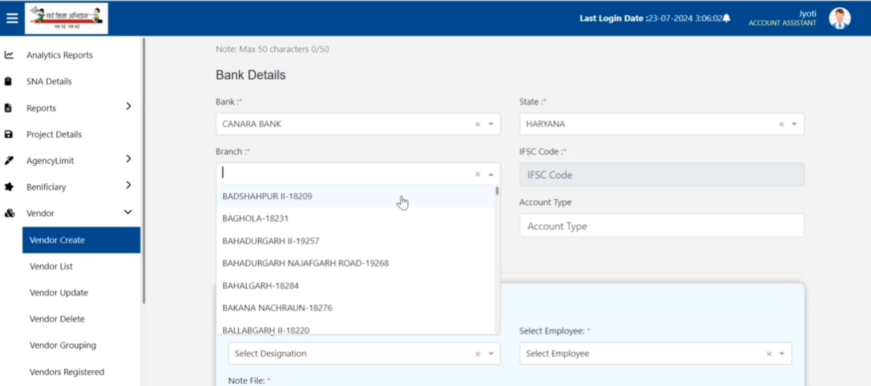
text(436)
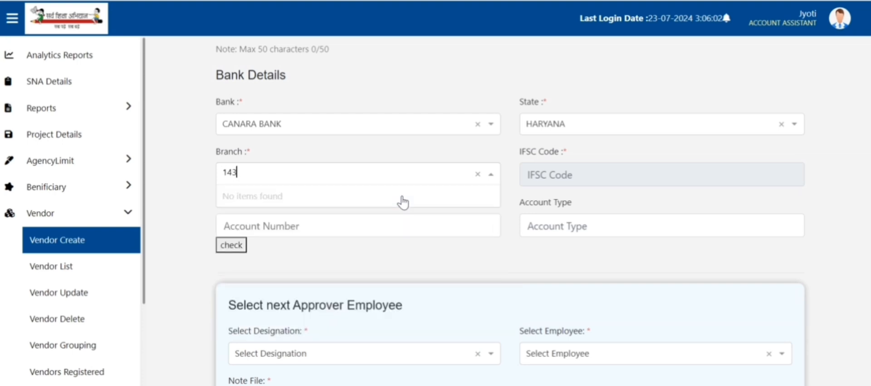
key(BackSpace)
key(BackSpace)
key(BackSpace)
key(BackSpace)
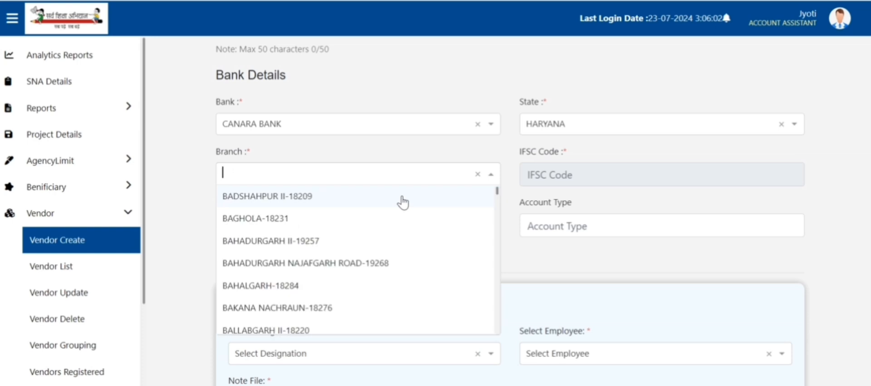
click(287, 205)
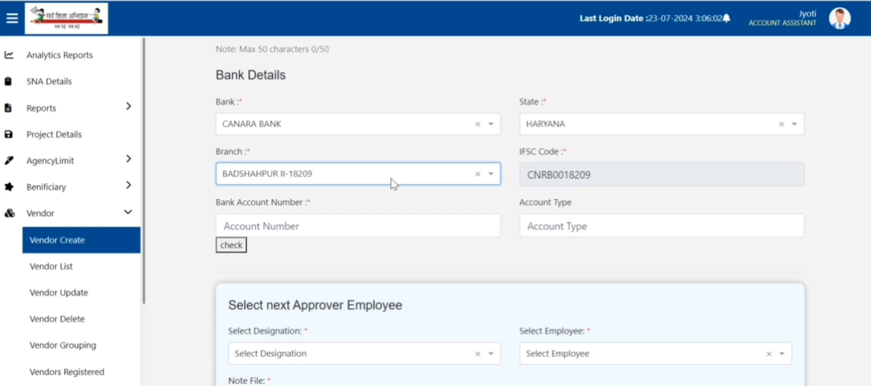
click(367, 225)
click(571, 223)
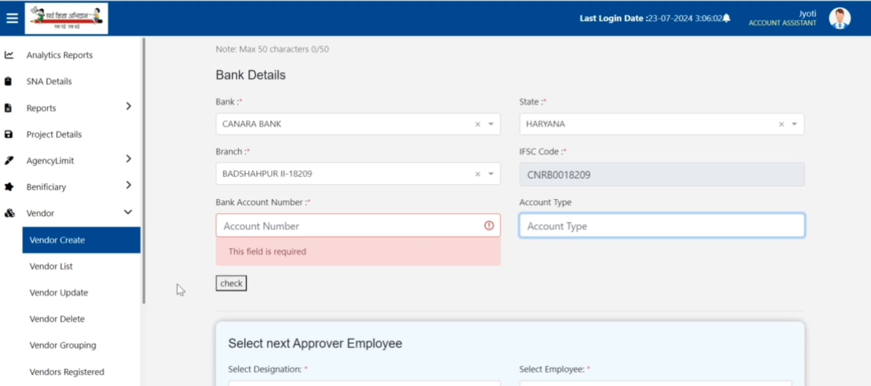
scroll(272, 290, down, 3)
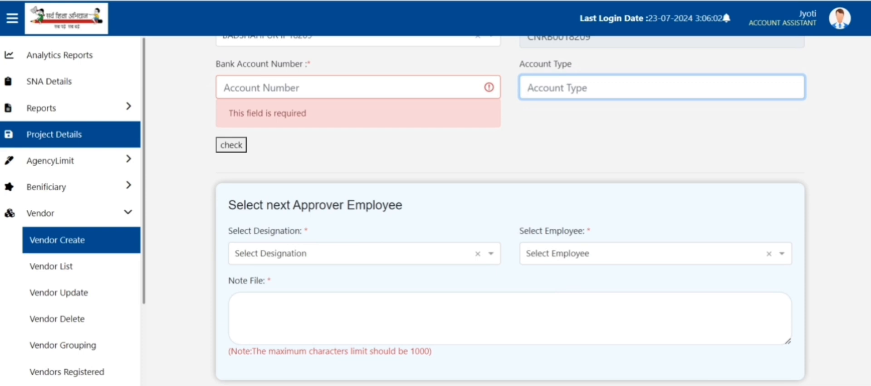
Step: Set the next approver designation to Principal B and pick the approving employee
click(489, 259)
text(principal)
scroll(375, 209, down, 5)
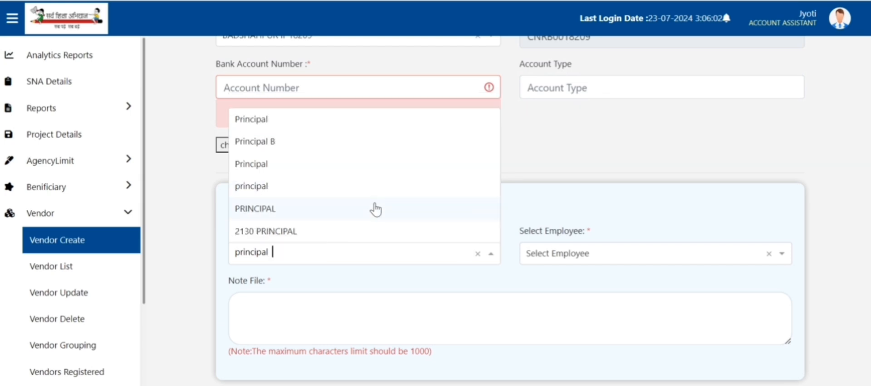
click(268, 144)
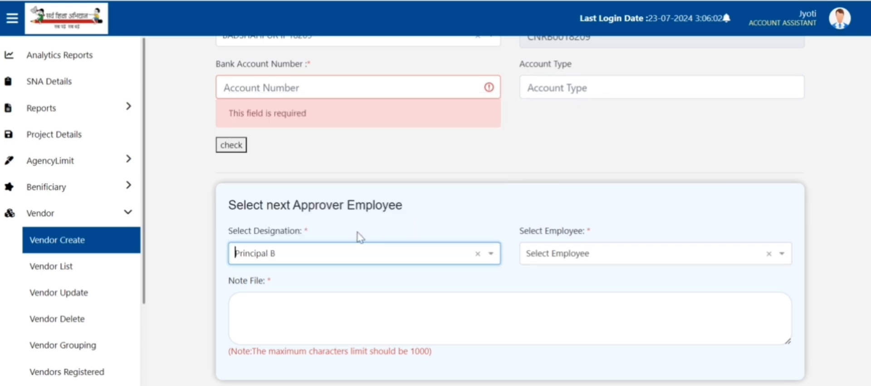
click(595, 254)
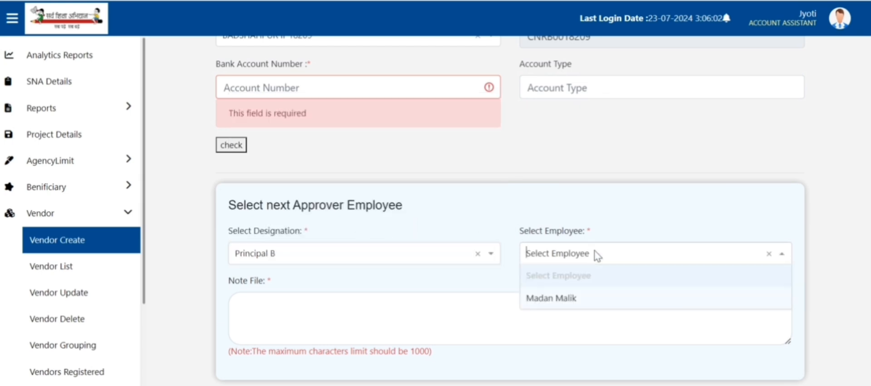
click(567, 303)
click(280, 303)
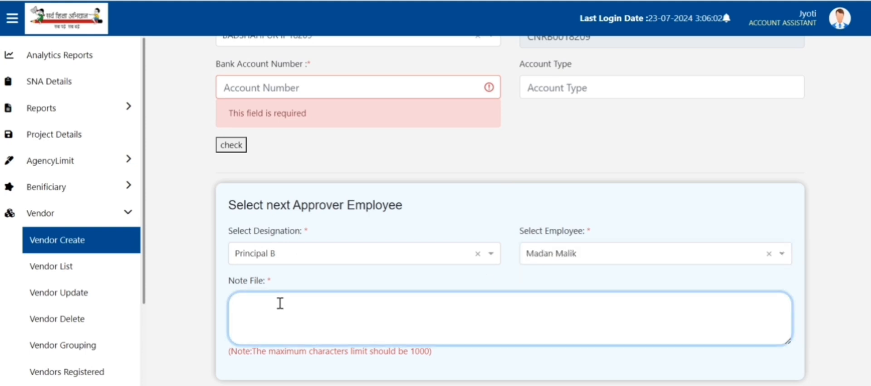
scroll(334, 354, down, 2)
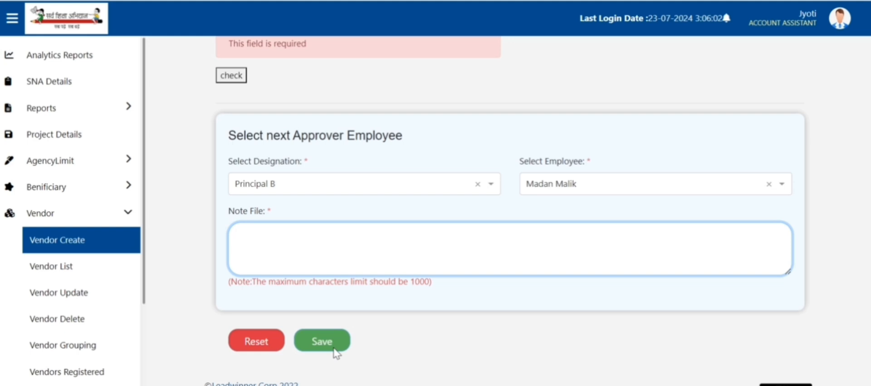
scroll(411, 185, up, 10)
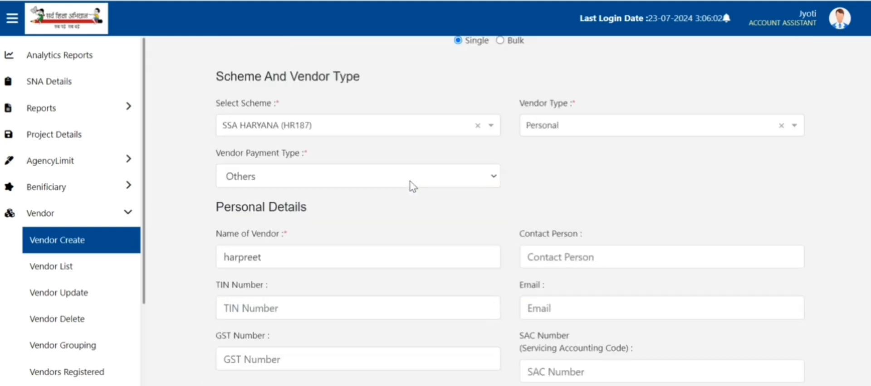
scroll(327, 155, down, 3)
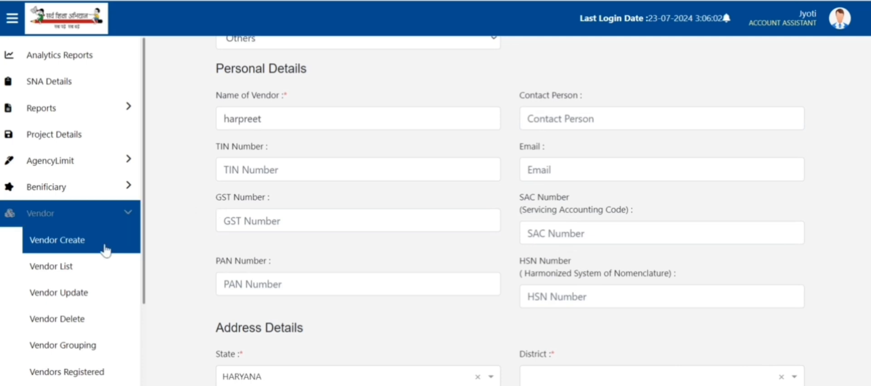
scroll(93, 256, down, 3)
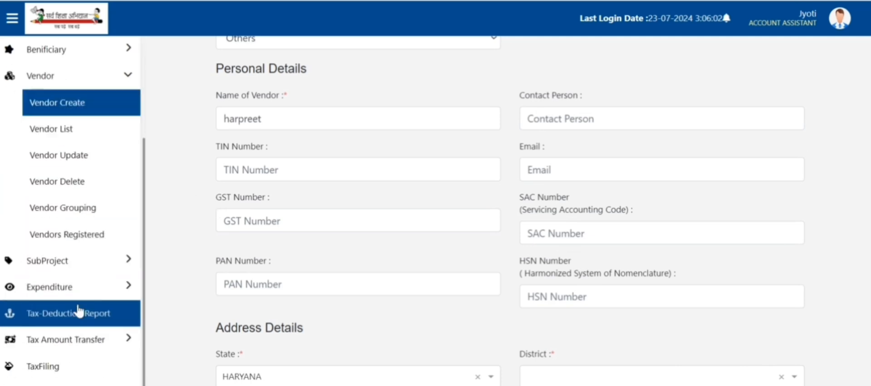
Step: Search the Vendors Registered list for 'computer hut'
click(75, 242)
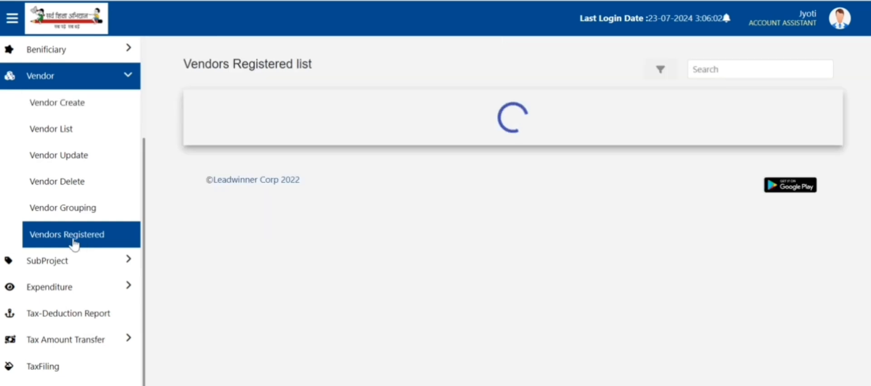
click(720, 71)
text(com)
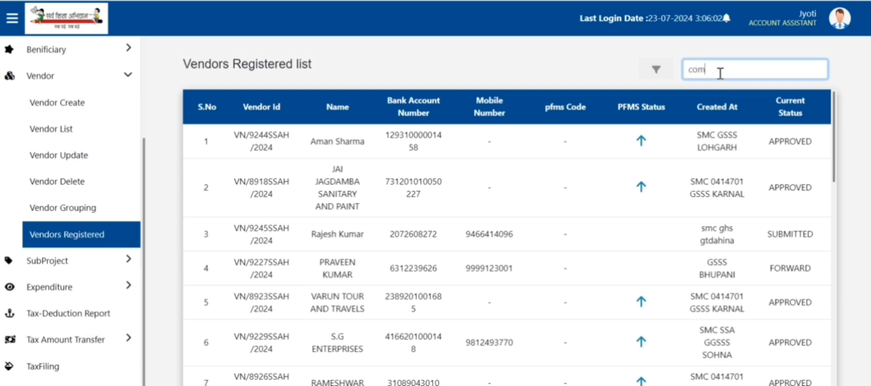
text(puter hut)
key(Return)
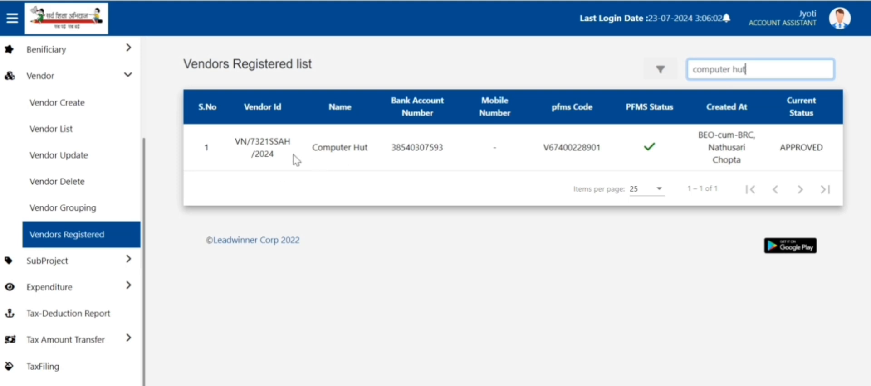
Step: Copy the whole Computer Hut row's details and search Start for Excel
drag(232, 150, 332, 154)
click(395, 149)
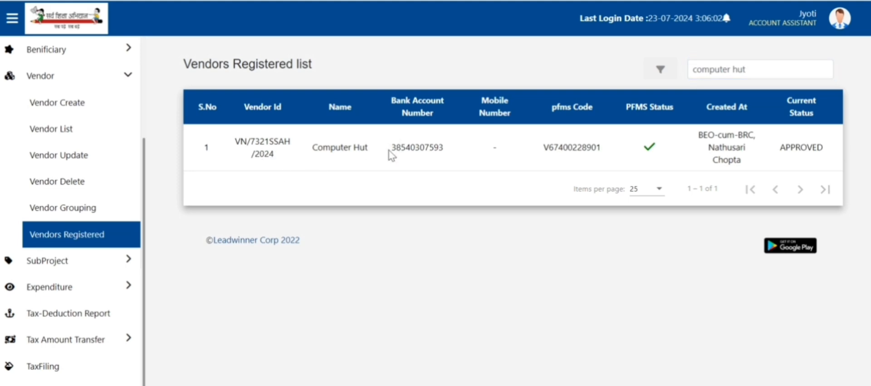
drag(390, 152, 431, 171)
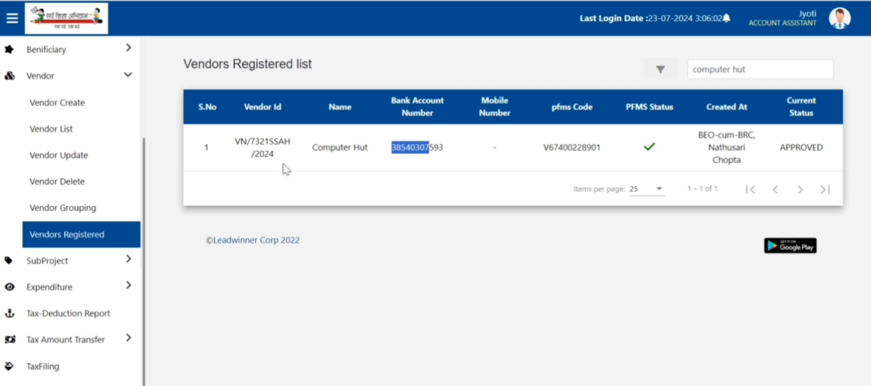
drag(231, 138, 831, 148)
key(ctrl+c)
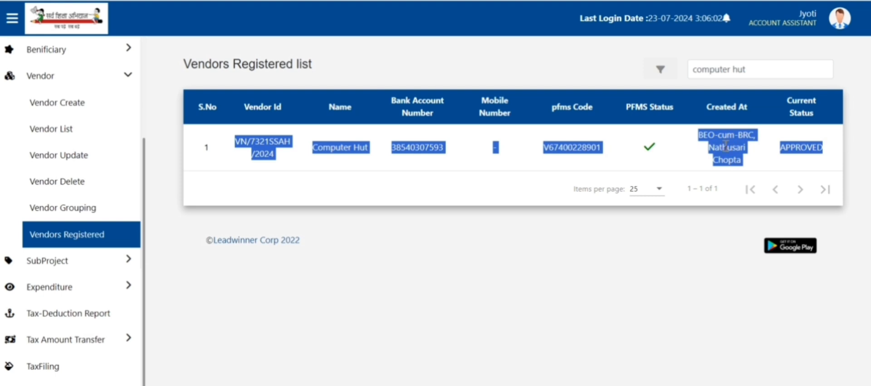
right_click(394, 149)
click(506, 170)
key(super)
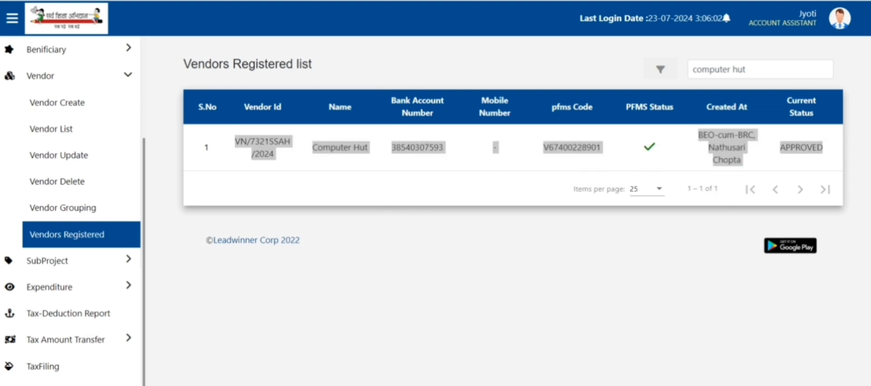
text(excel)
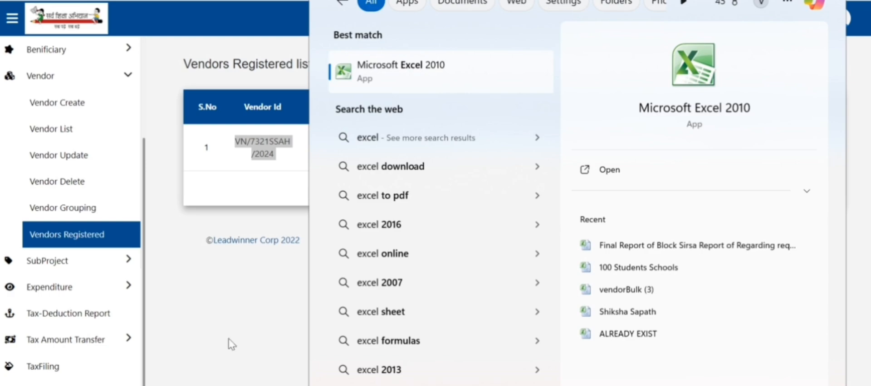
Step: Paste the Computer Hut row into row 2 of a new Excel workbook, widening columns G and F
key(Return)
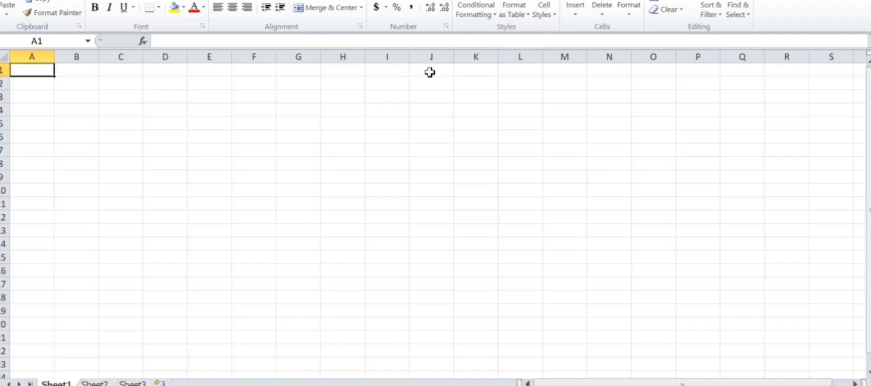
click(254, 125)
key(ctrl+v)
drag(262, 120, 311, 132)
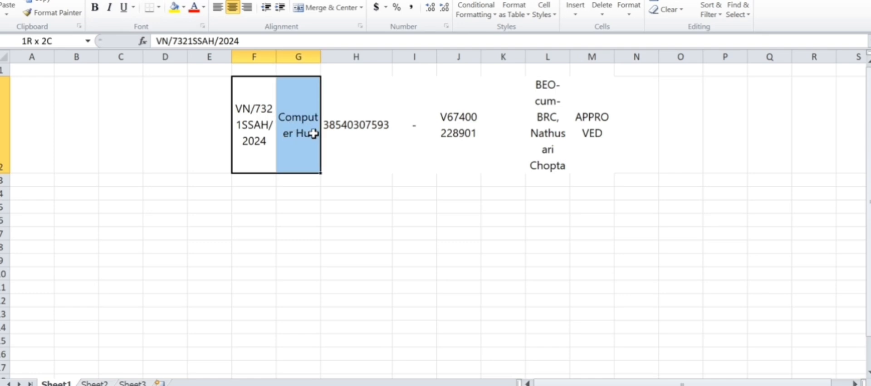
drag(320, 56, 349, 70)
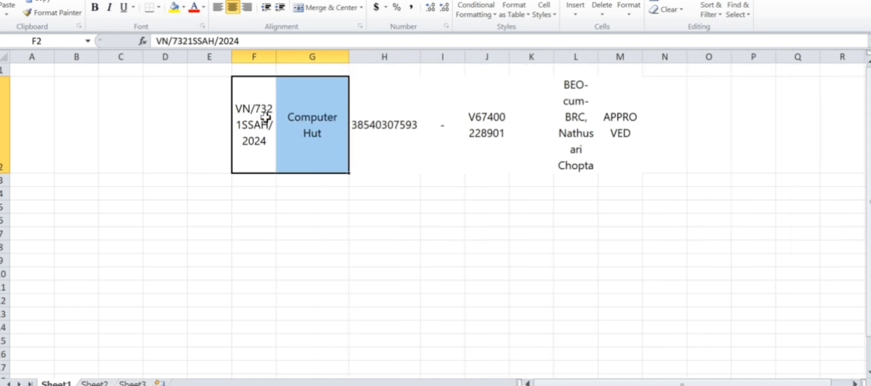
click(313, 125)
click(249, 90)
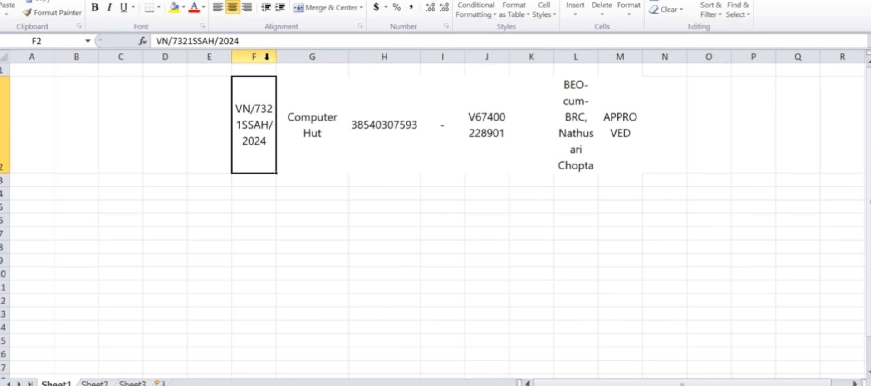
drag(276, 61, 277, 61)
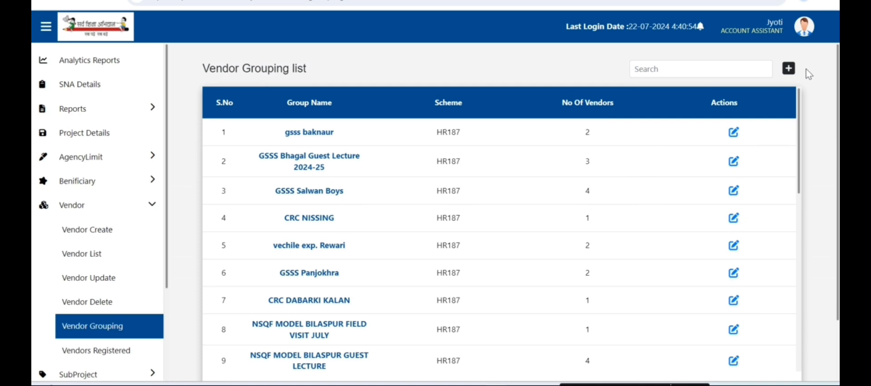
Step: Start vendor group BRC SIRSA CONTIGENCY 2024-25 under SSA HARYANA (HR187) with payment type Others
click(790, 68)
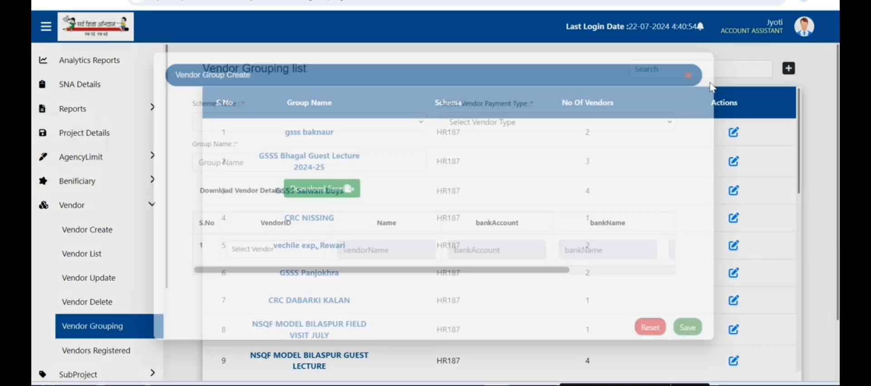
click(309, 112)
click(278, 108)
click(278, 109)
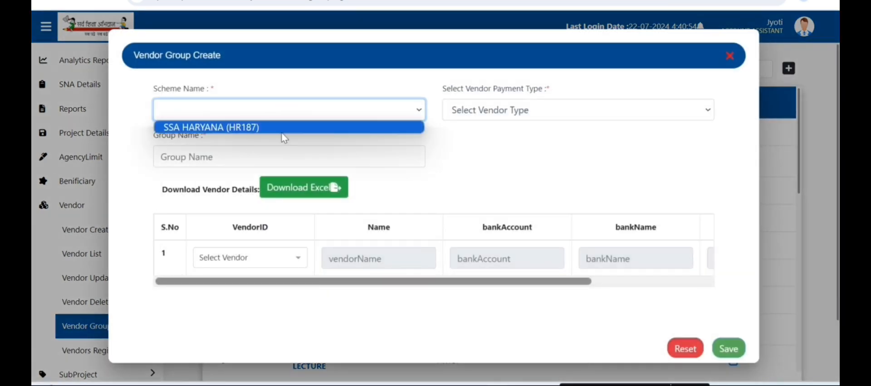
click(282, 129)
click(472, 110)
click(478, 142)
click(363, 157)
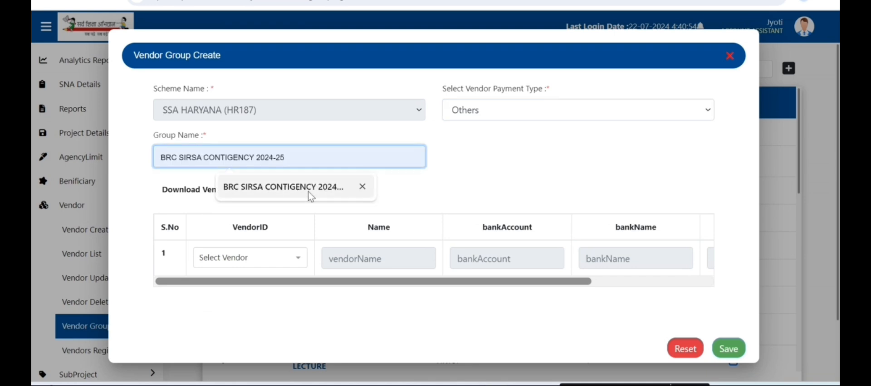
click(308, 189)
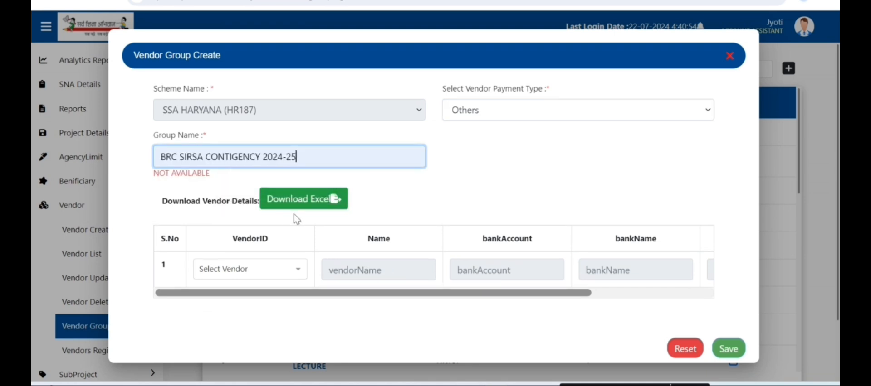
Step: Add SARASWATI TRADING CO (CANARA BANK) as the group's first vendor
click(279, 274)
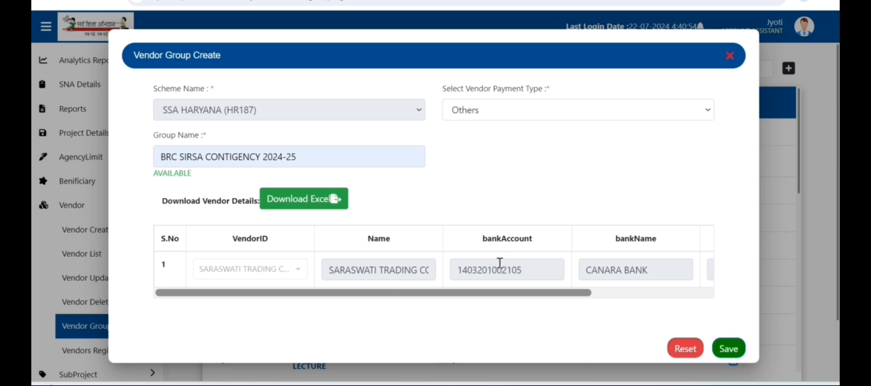
drag(492, 270, 522, 270)
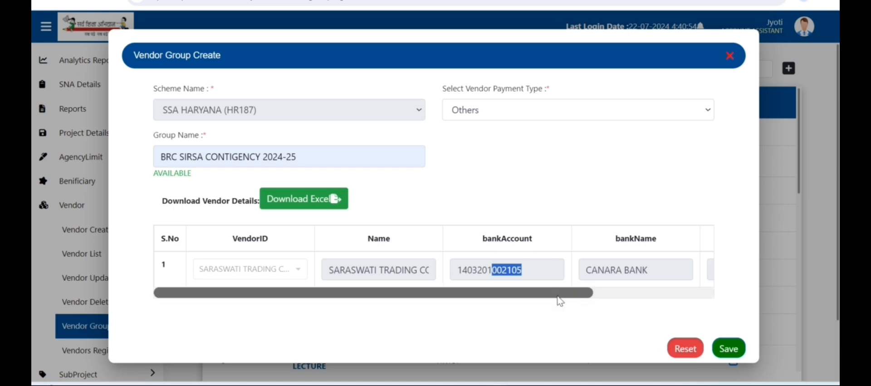
mouse_move(575, 300)
mouse_down()
mouse_move(705, 305)
mouse_move(584, 297)
mouse_up()
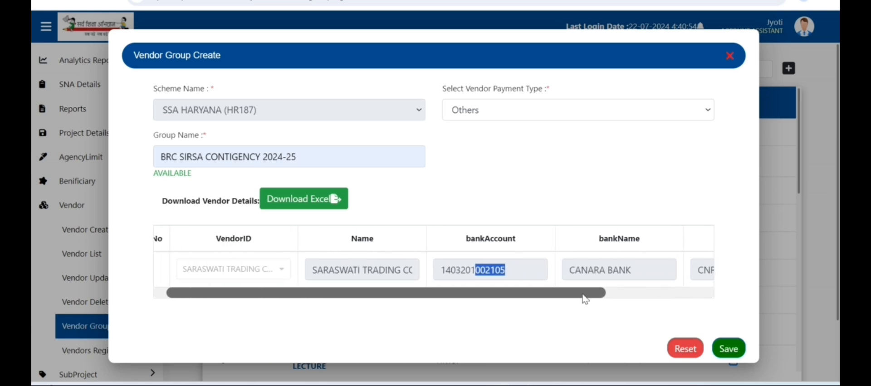
drag(585, 299, 437, 285)
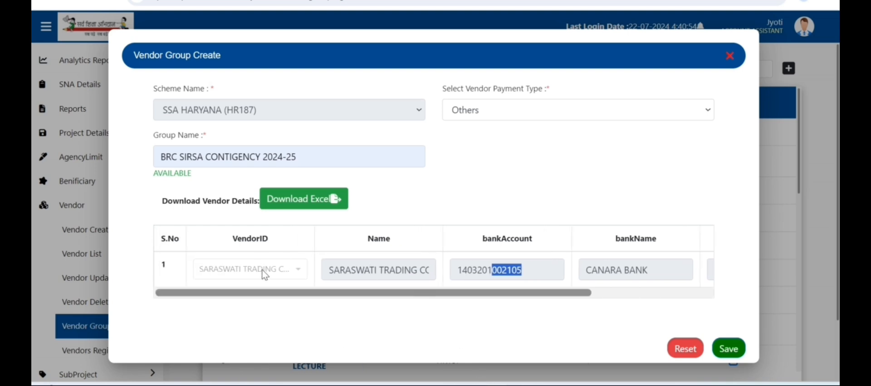
drag(406, 300, 461, 300)
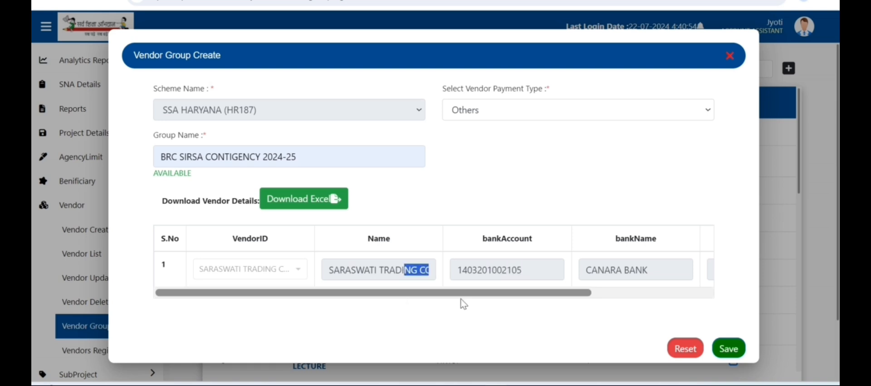
drag(536, 296, 653, 290)
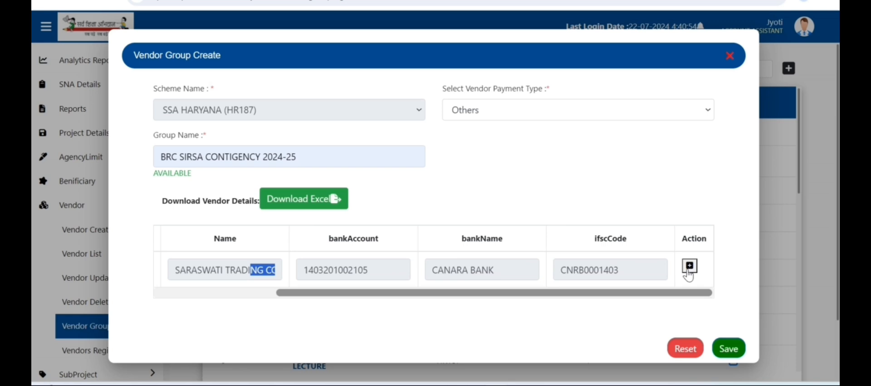
click(689, 271)
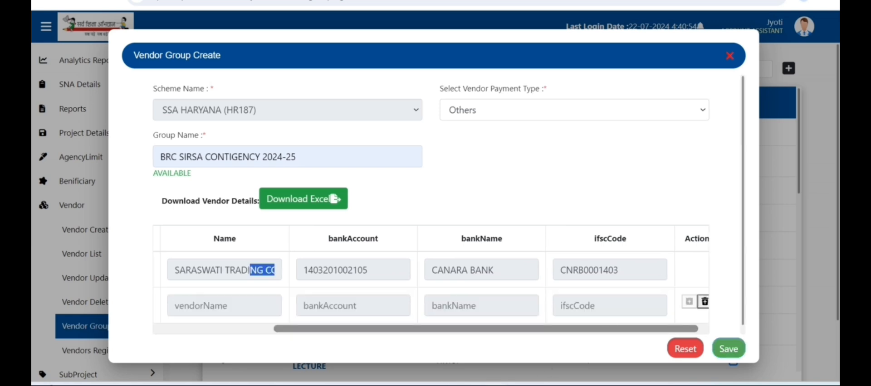
click(251, 307)
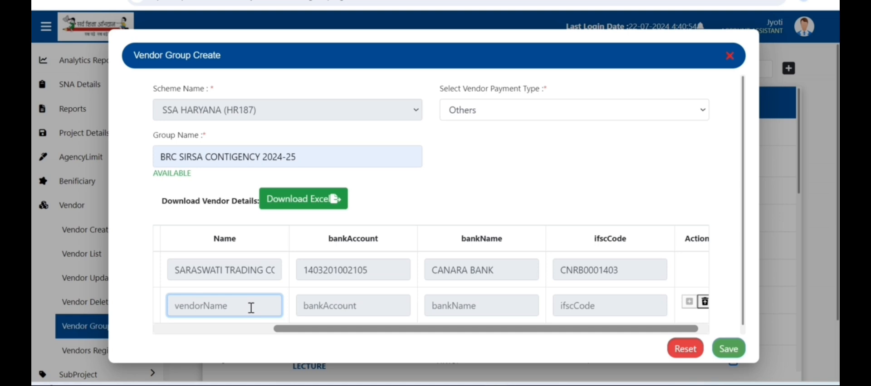
scroll(251, 308, down, 1)
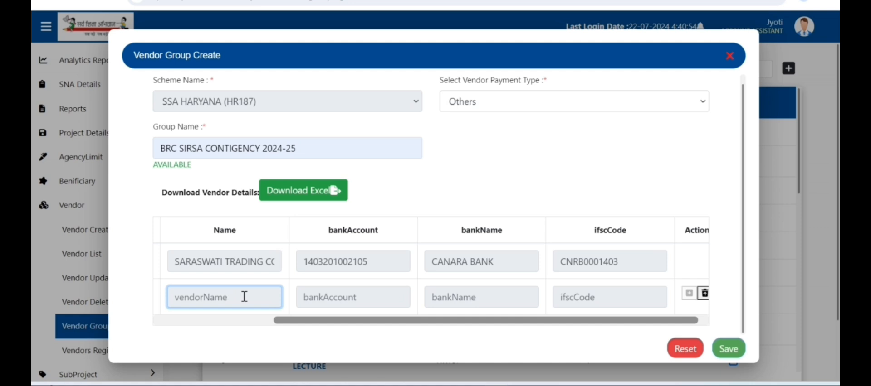
right_click(244, 298)
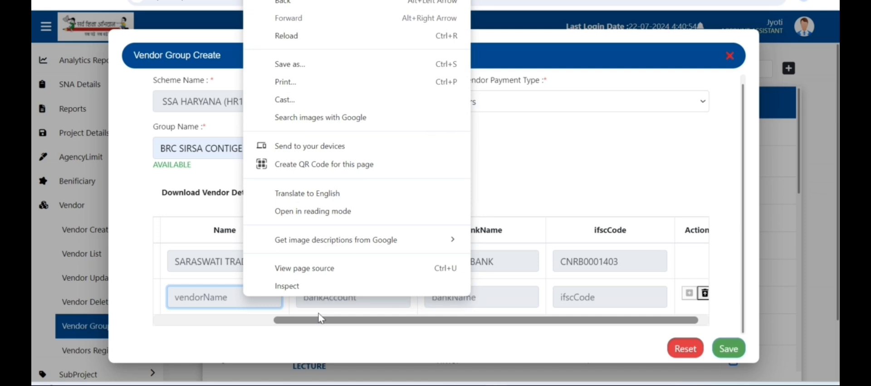
click(231, 297)
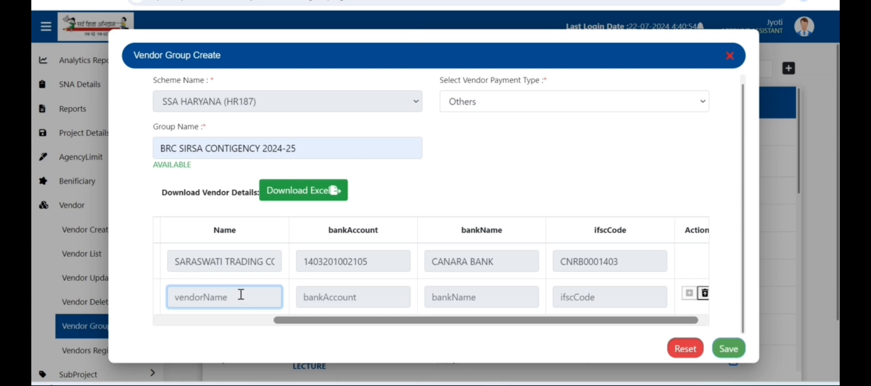
scroll(249, 286, up, 1)
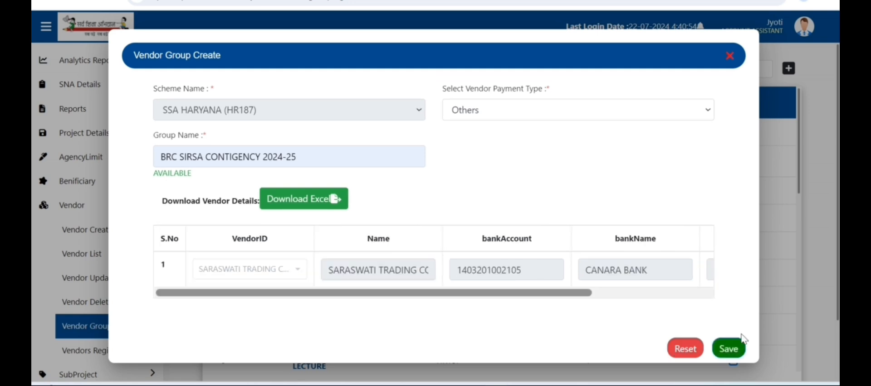
Step: Save the group, check it by searching the grouping list for 'BRC SIRSA', then clear the search
click(729, 349)
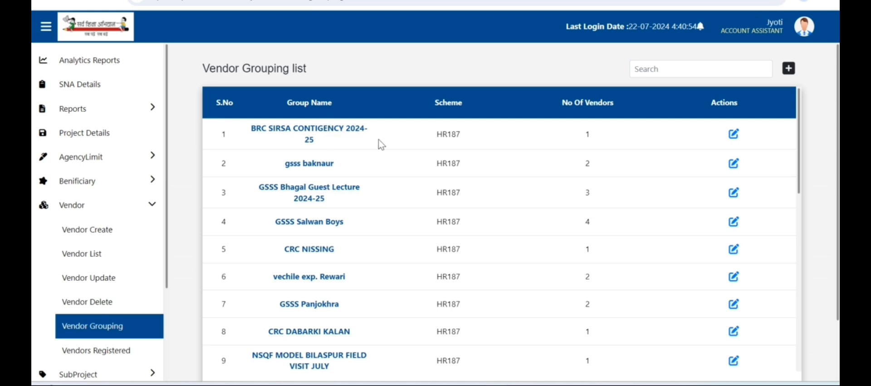
click(679, 73)
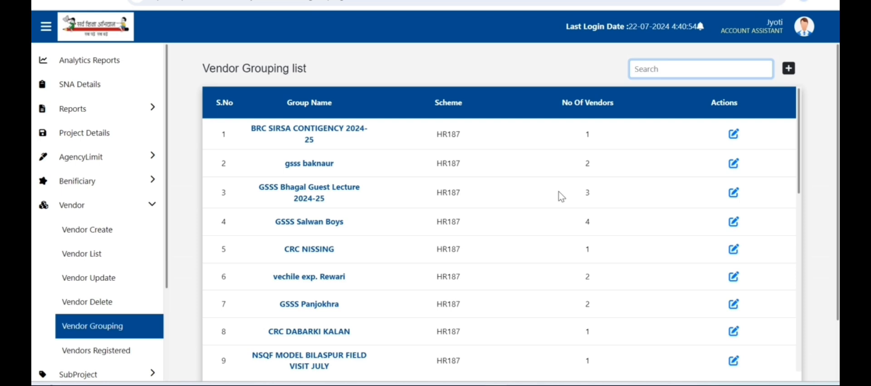
text(BRC SIRSA)
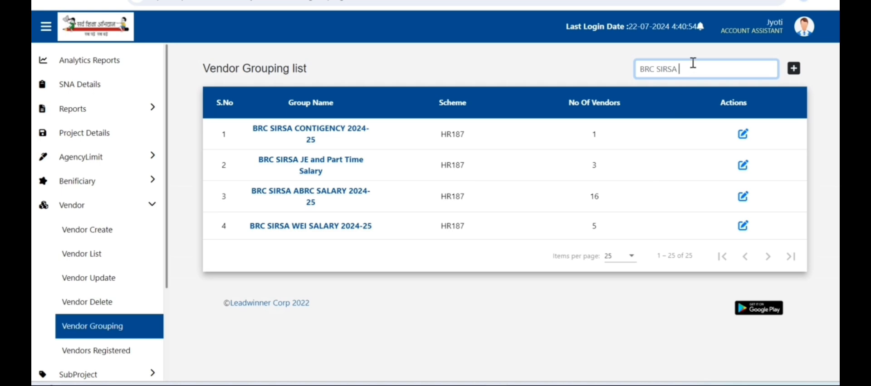
key(ctrl+a)
key(BackSpace)
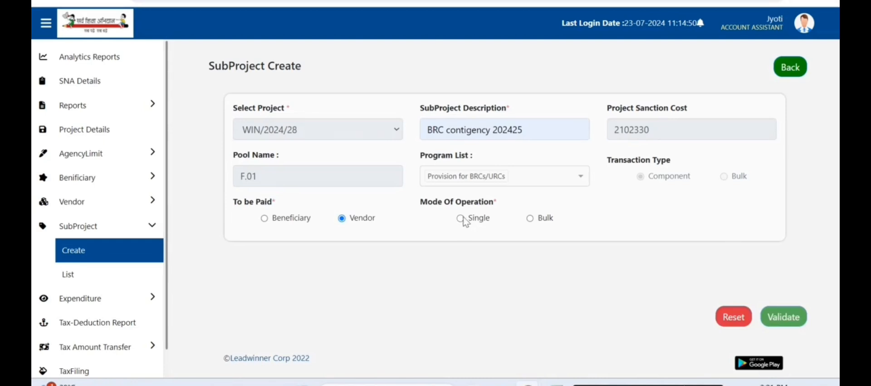
Step: Set mode of operation to Single and vendor payment type to Others
click(460, 219)
scroll(482, 233, down, 4)
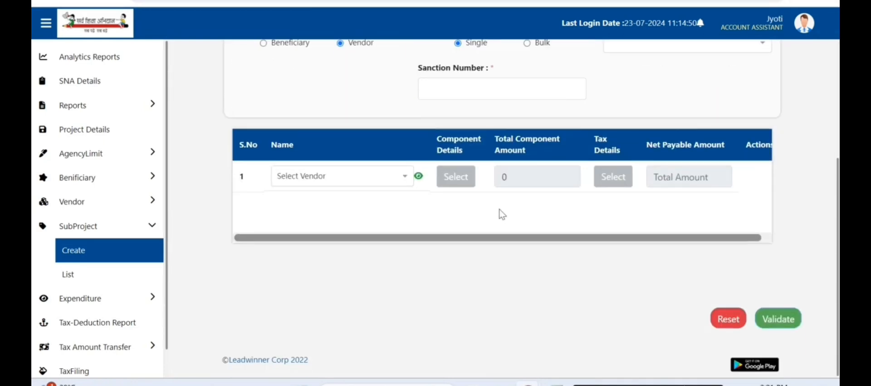
scroll(488, 170, up, 3)
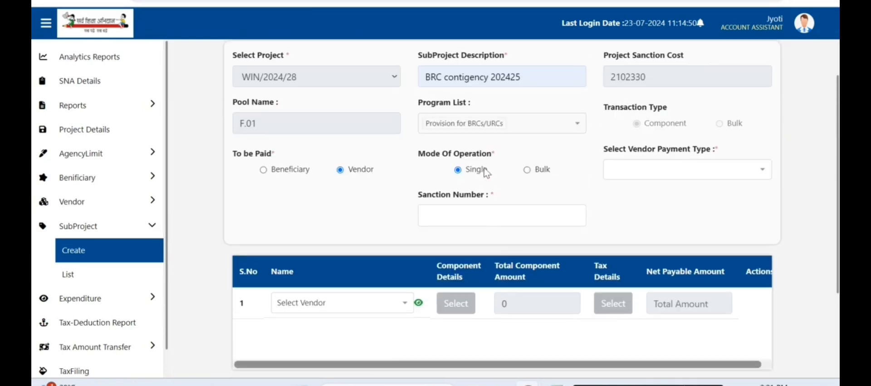
click(637, 170)
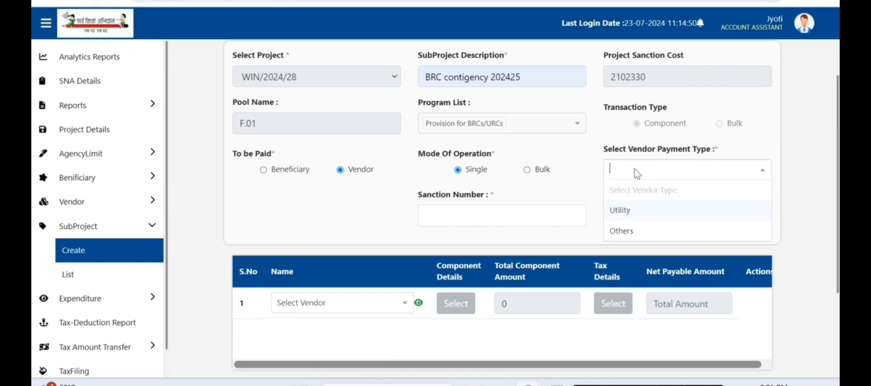
click(622, 232)
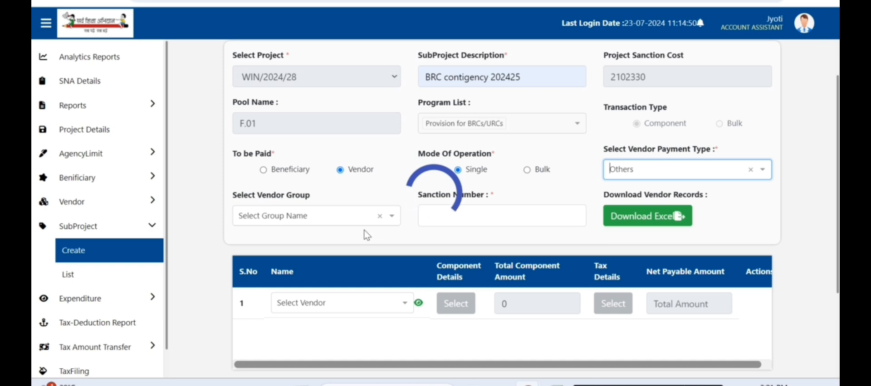
Step: Choose BRC SIRSA CONTIGENCY 2024-25 as the vendor group
click(394, 217)
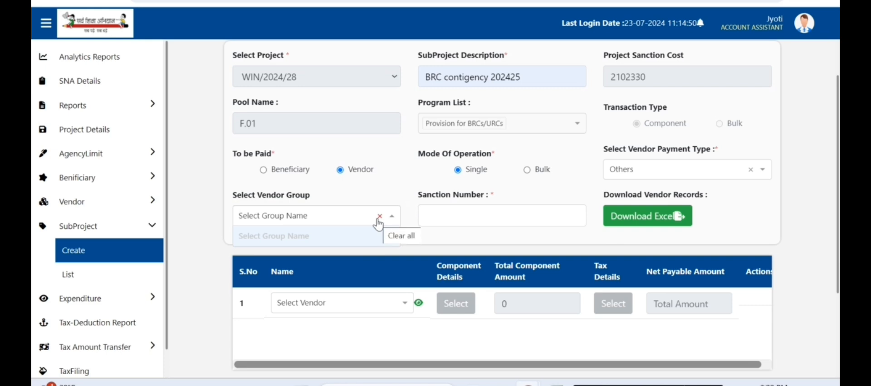
text(b)
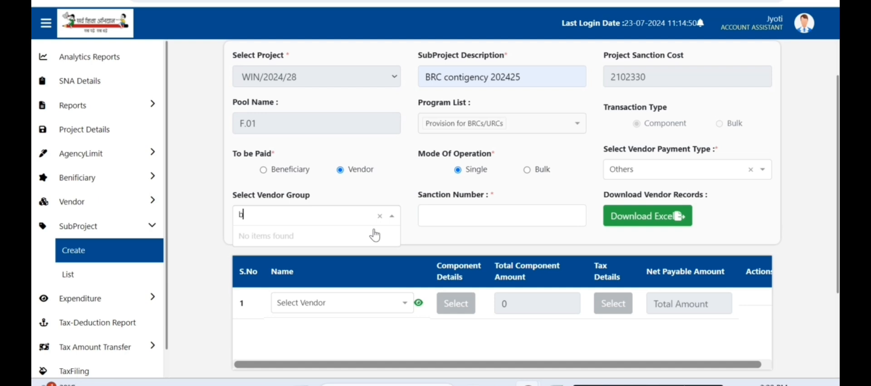
text(rc)
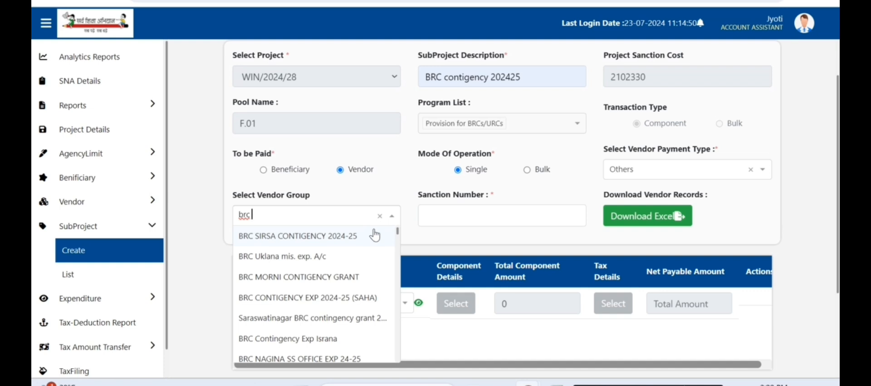
text( s)
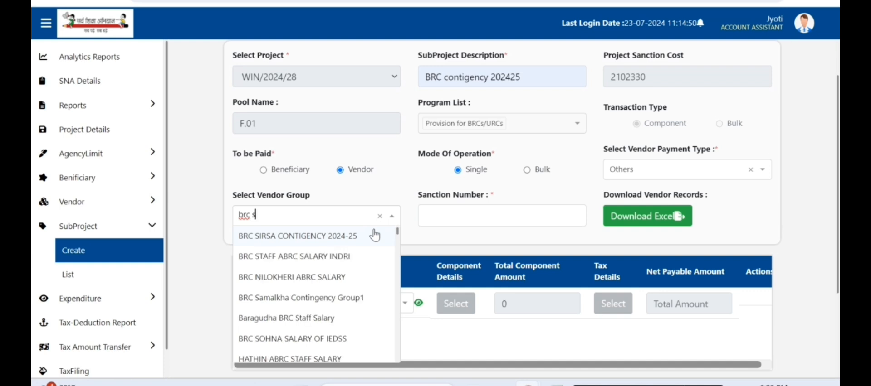
text(irsa)
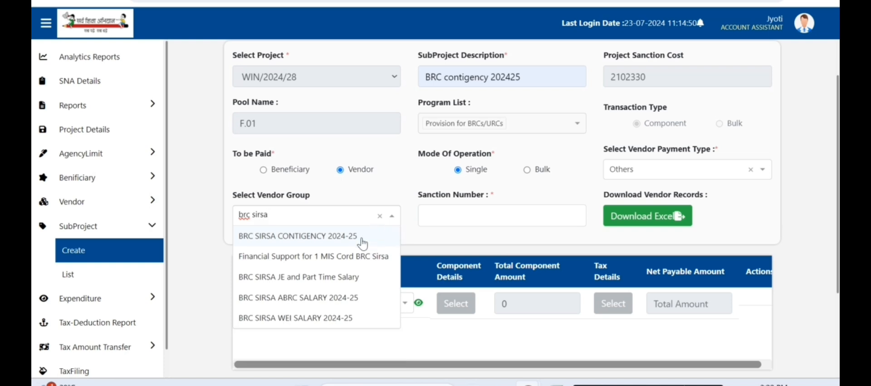
click(354, 235)
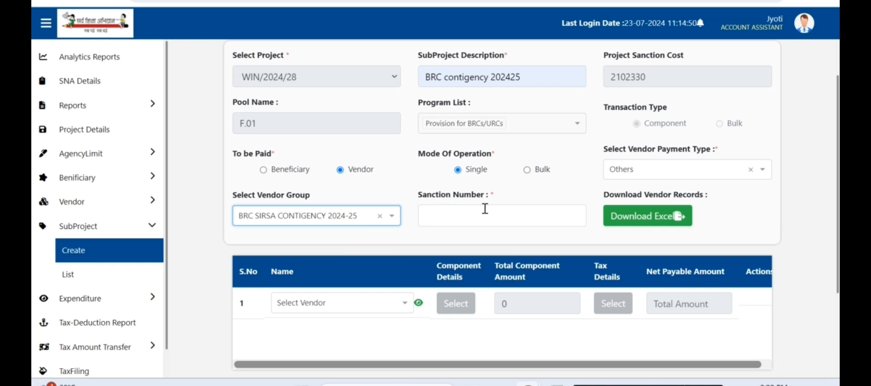
Step: Enter sanction number 670, editing the suggested 668, so it shows AVAILABLE
click(485, 209)
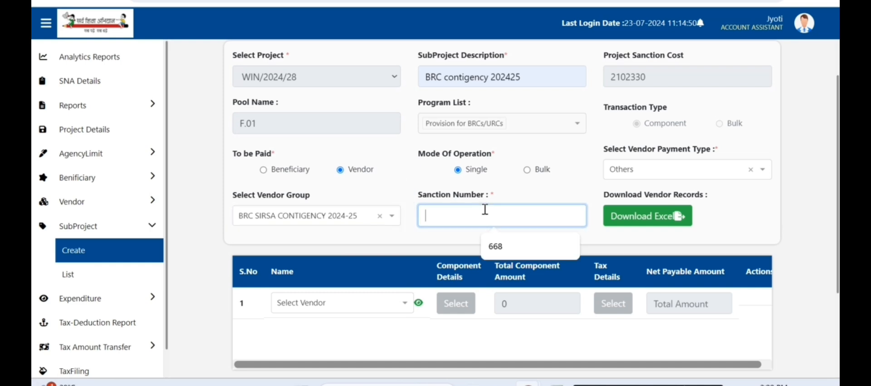
click(516, 241)
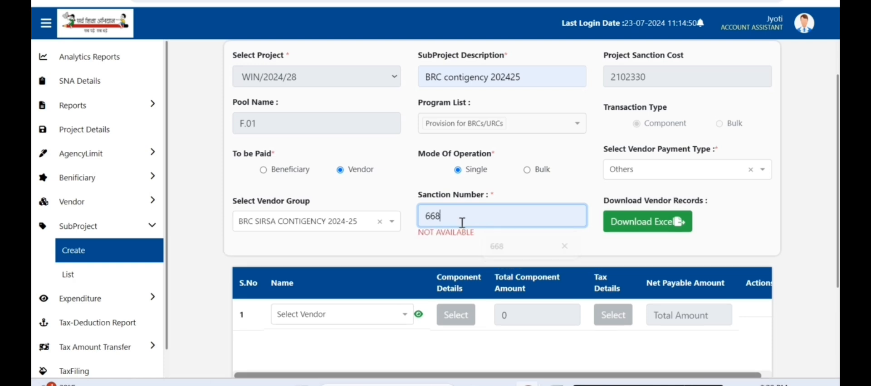
drag(430, 215, 459, 223)
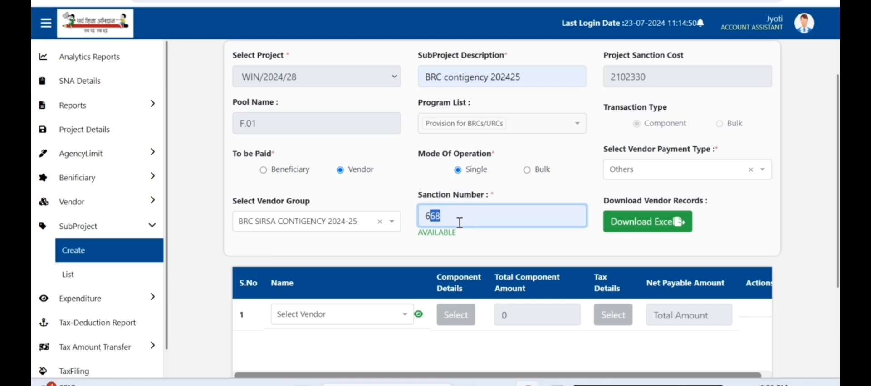
text(70)
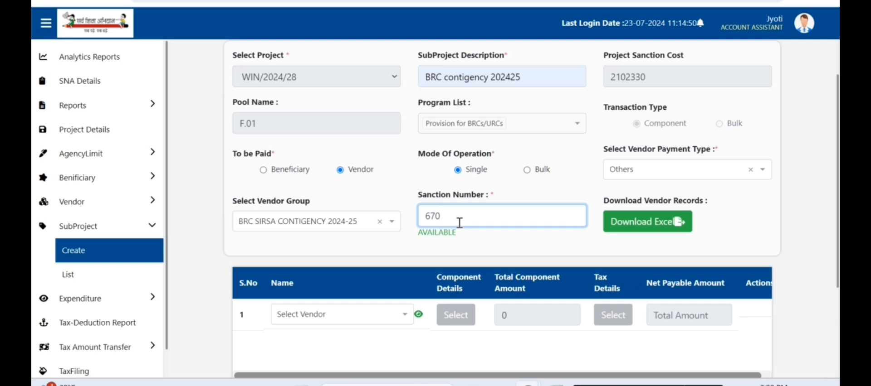
scroll(470, 246, down, 2)
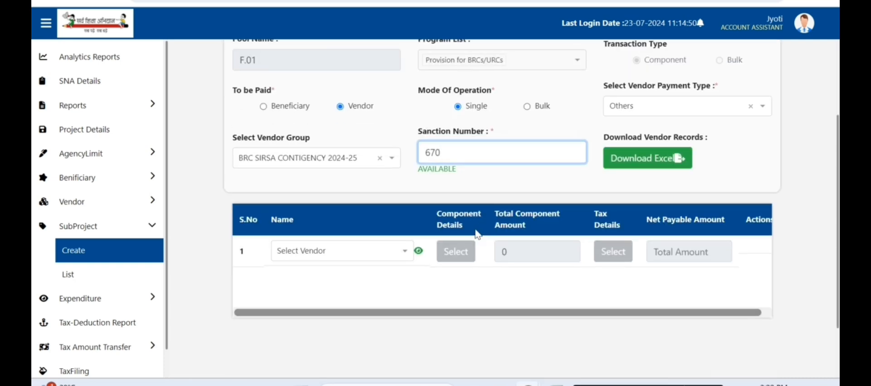
Step: Choose Computer Hut as the row 1 vendor and open its Component Details
click(405, 259)
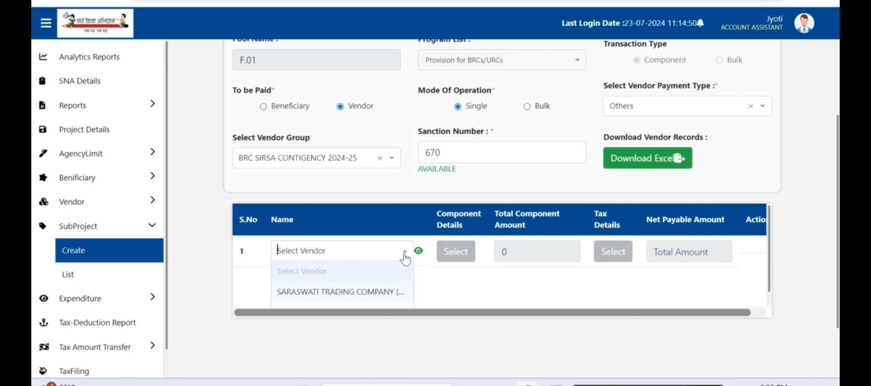
scroll(371, 281, down, 1)
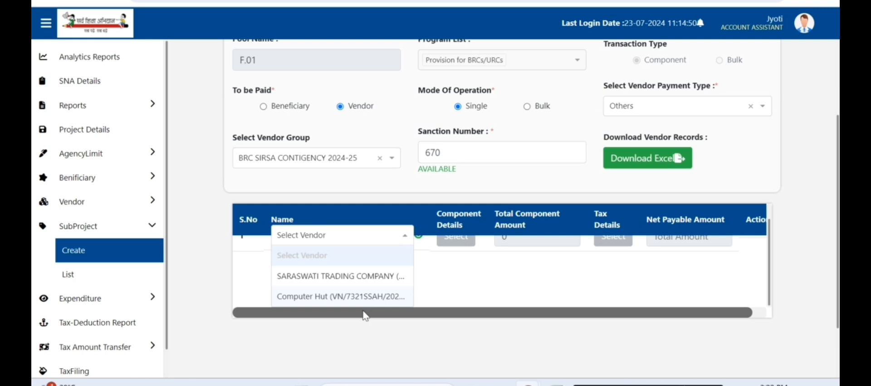
click(331, 297)
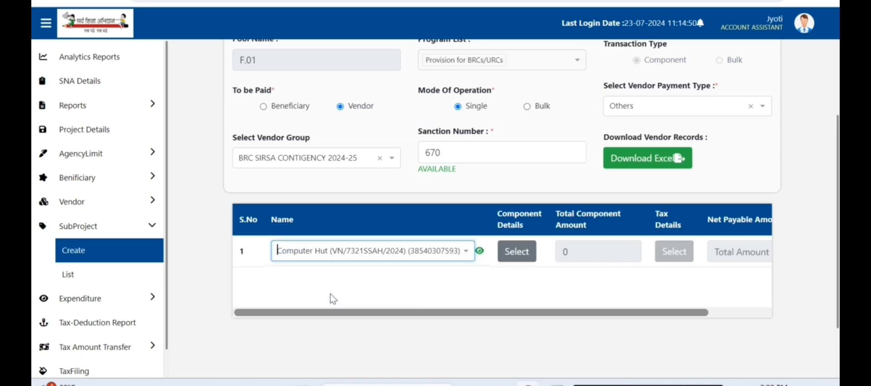
click(521, 252)
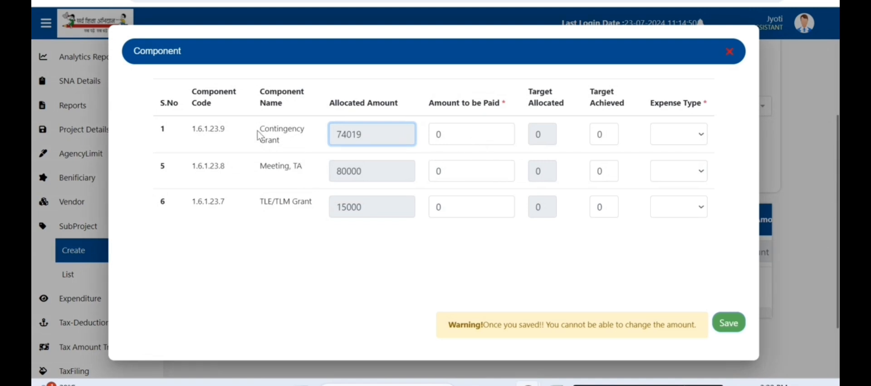
Step: Enter 2000 for Contingency Grant's amount to be paid, set expense type Revenue, and save
mouse_move(260, 129)
mouse_down()
mouse_move(275, 141)
mouse_move(263, 127)
mouse_up()
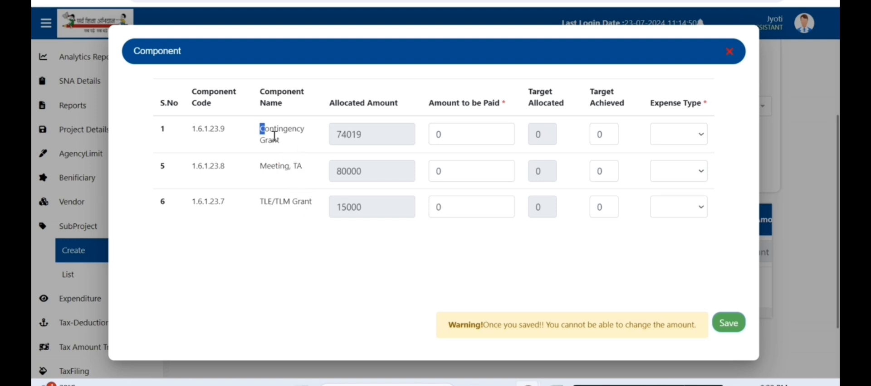
drag(261, 130, 295, 140)
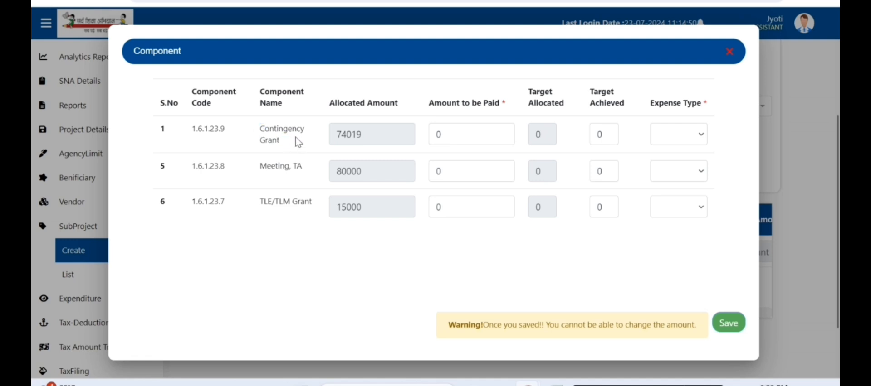
double_click(440, 135)
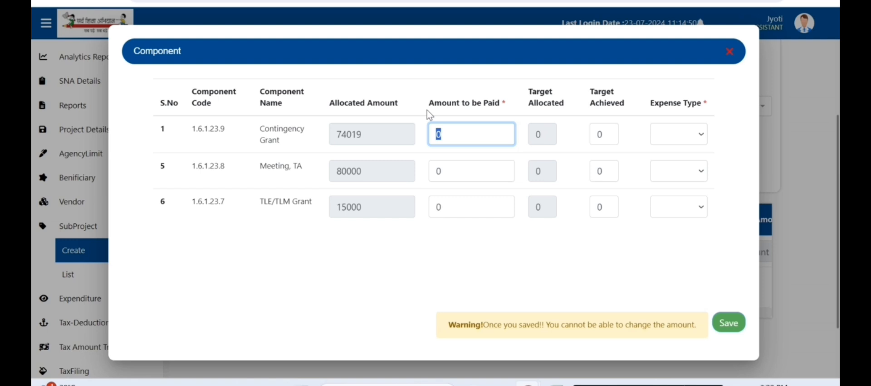
text(20000)
key(BackSpace)
click(701, 139)
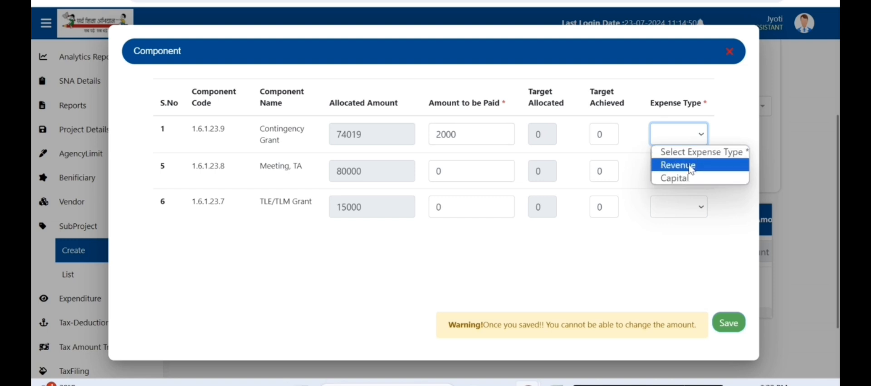
click(691, 167)
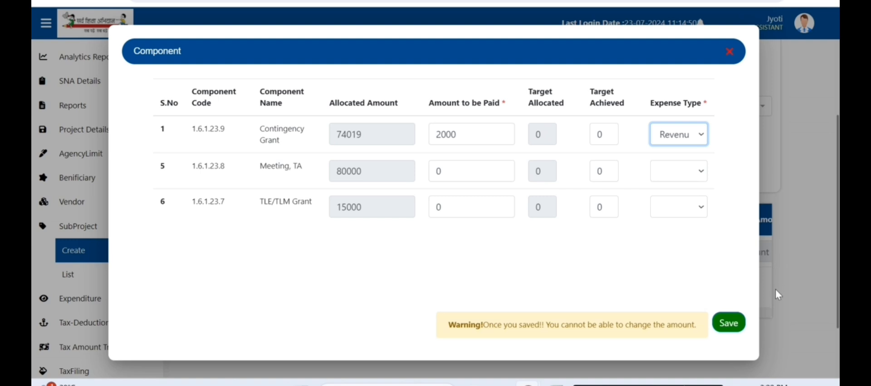
click(727, 325)
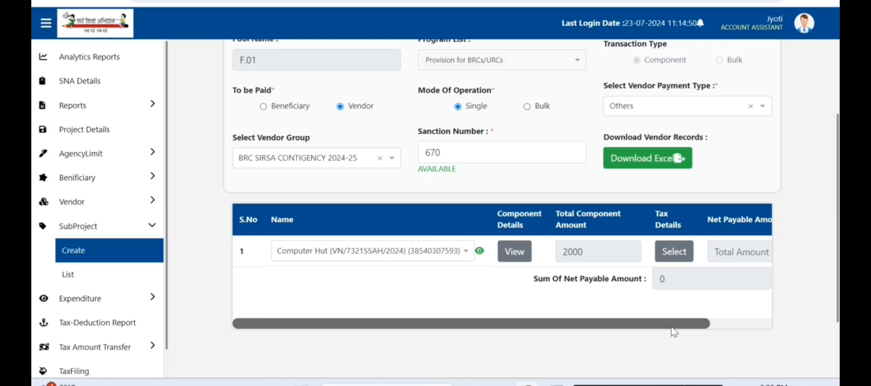
Step: Delete every tax deduction row for Computer Hut and save the tax details
drag(672, 327, 752, 339)
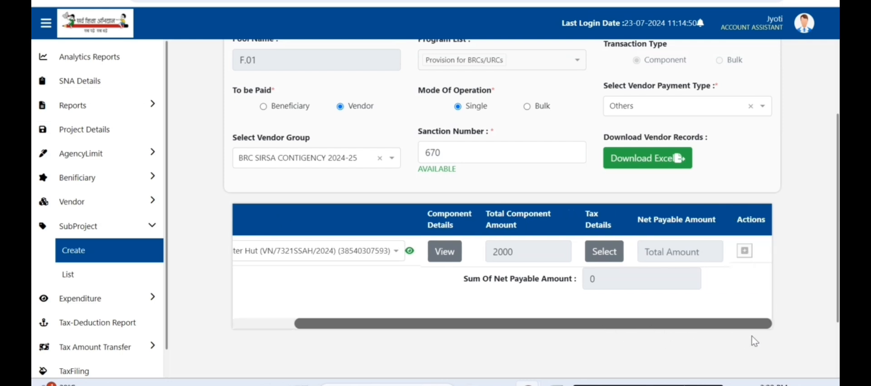
click(607, 258)
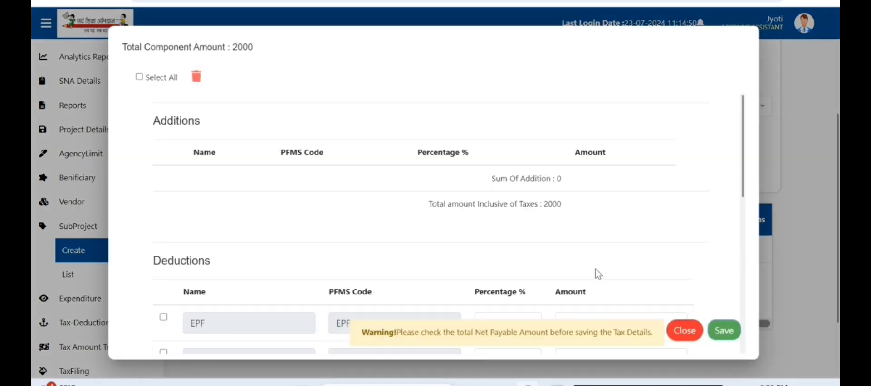
click(140, 78)
click(195, 79)
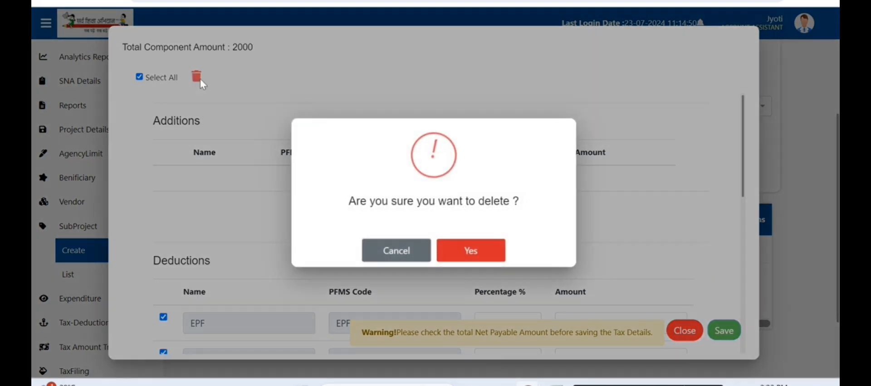
click(478, 261)
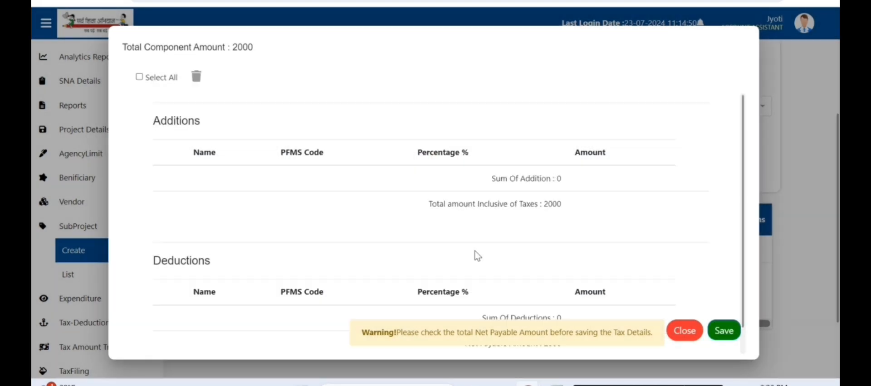
click(725, 331)
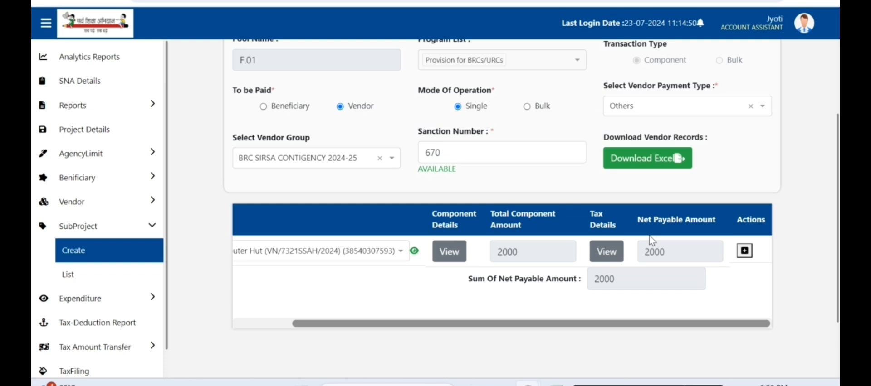
Step: Validate the Computer Hut SubProject record and open the approver Select Designation list
scroll(633, 97, down, 2)
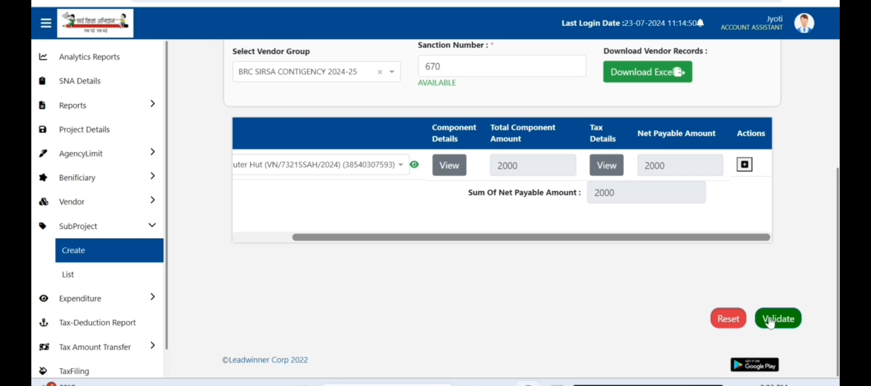
click(769, 323)
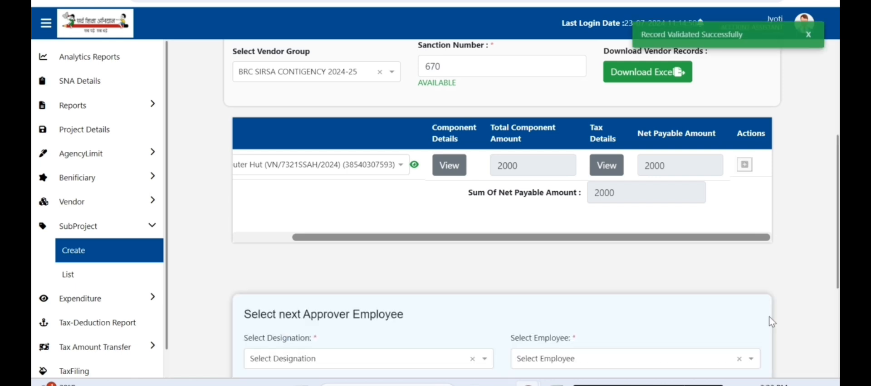
scroll(669, 261, down, 1)
scroll(634, 245, down, 4)
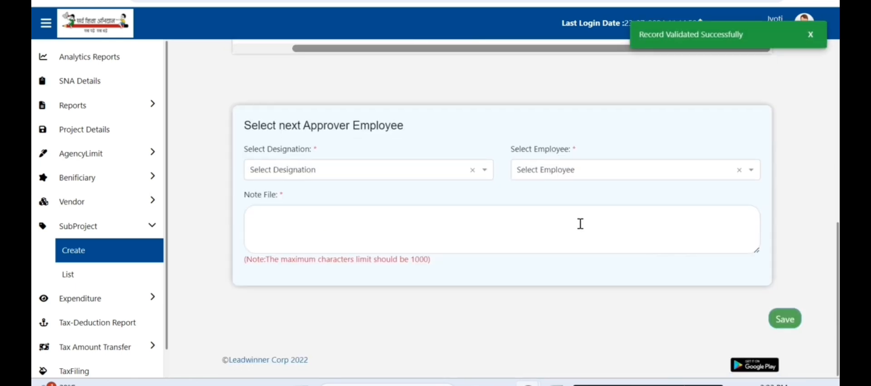
click(485, 172)
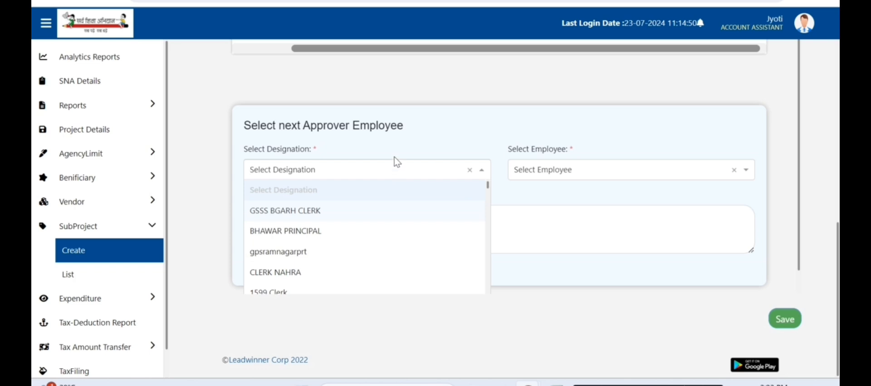
Step: Search 'principal' and set the approver designation to Principal B
text(pr)
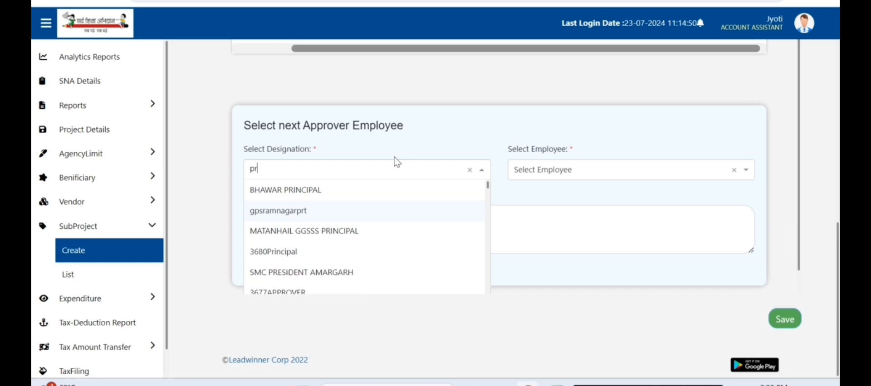
text(inci)
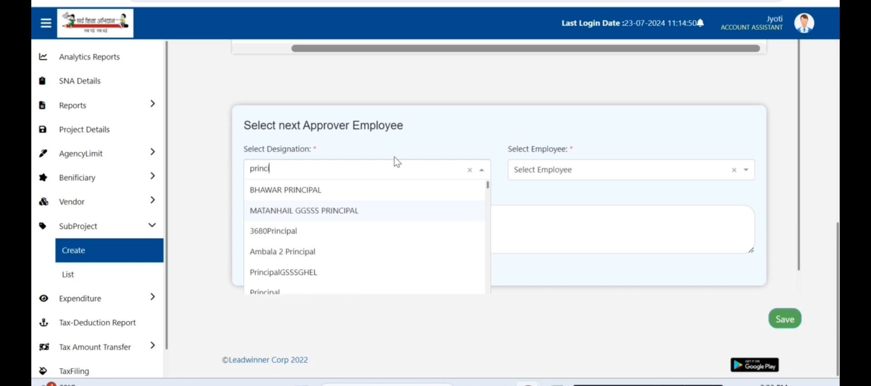
scroll(311, 232, down, 2)
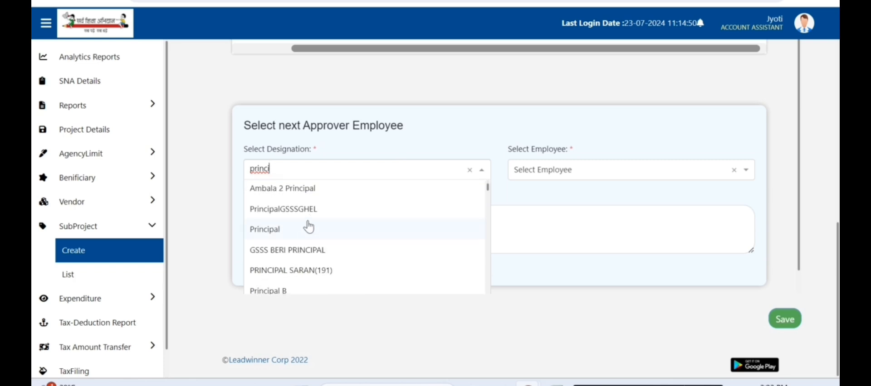
click(276, 301)
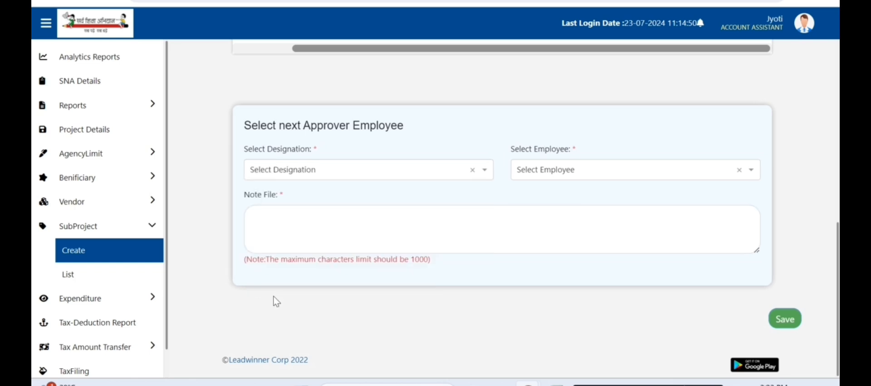
click(294, 177)
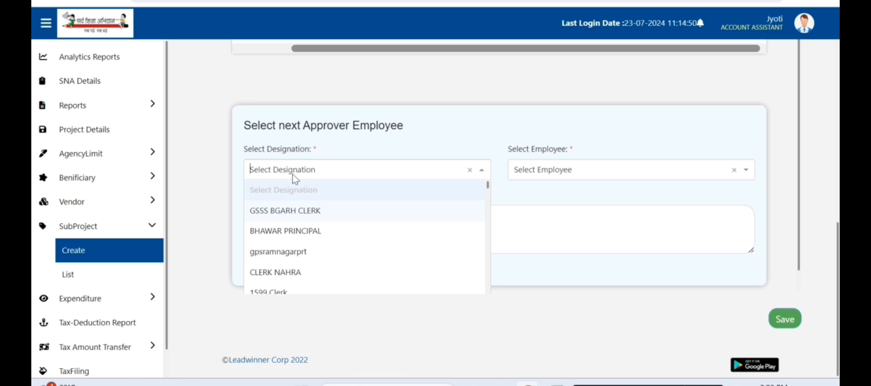
text(pr)
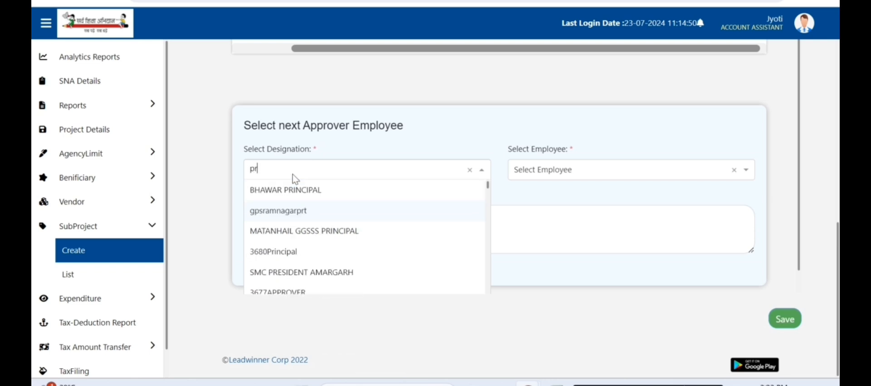
text(incipal)
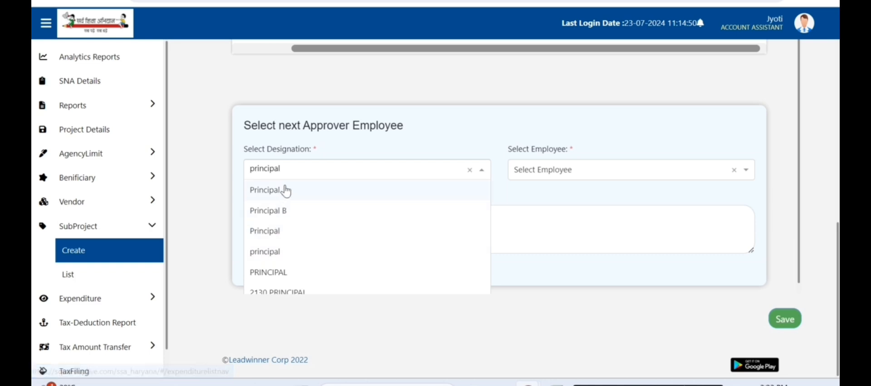
click(297, 211)
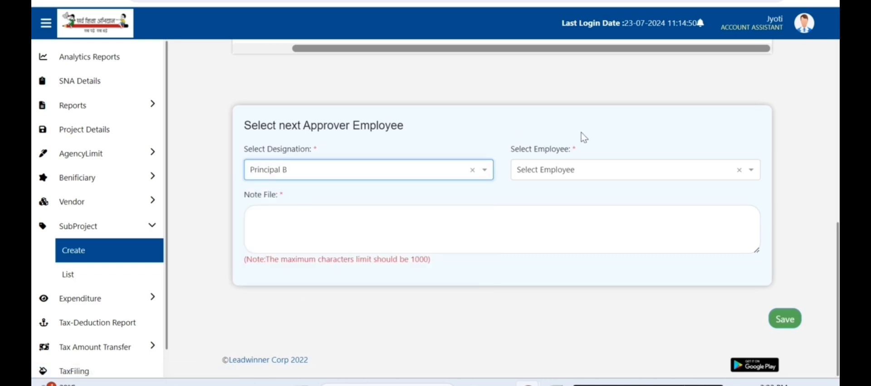
Step: Choose the only employee holding Principal B as the approving employee
click(575, 177)
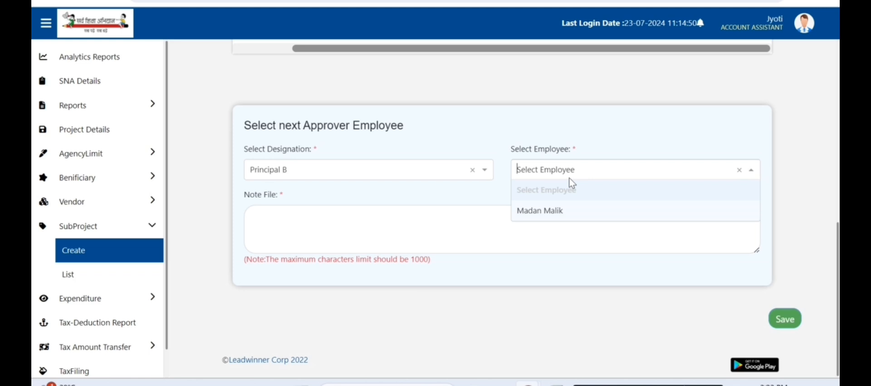
click(553, 213)
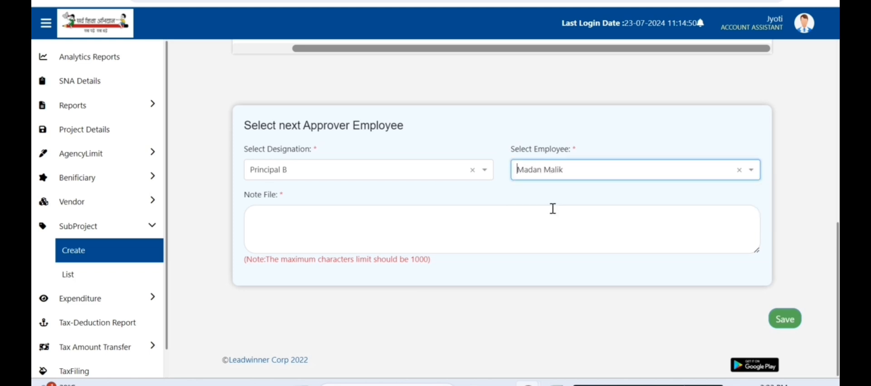
click(485, 225)
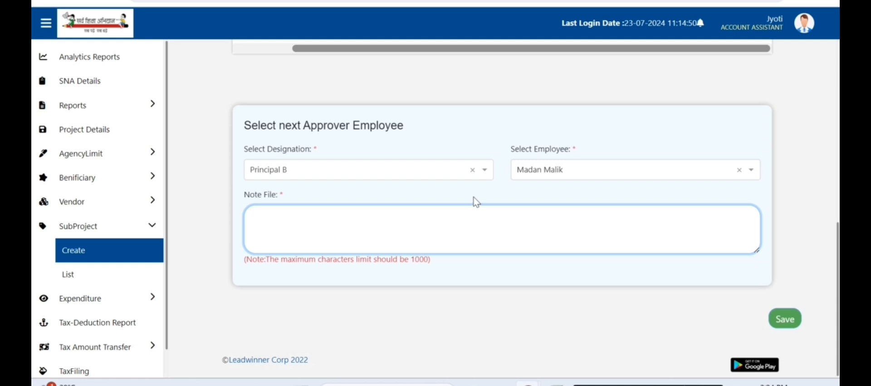
Step: Enter the note 'Pls approve' and save, submitting WIN/4556/2024 for approval
text(P)
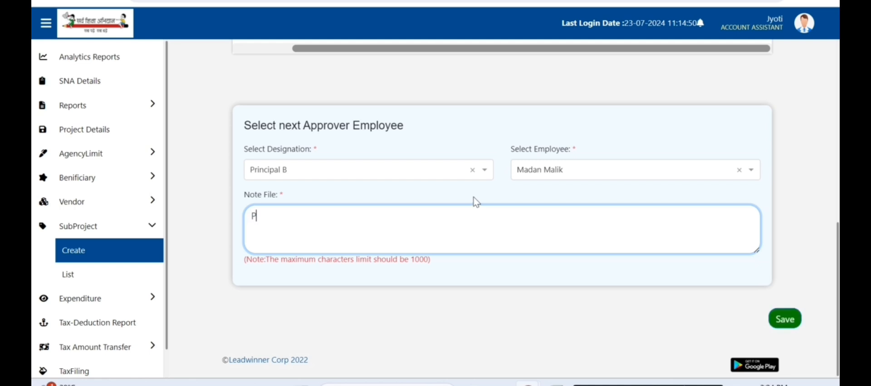
text(ls approve)
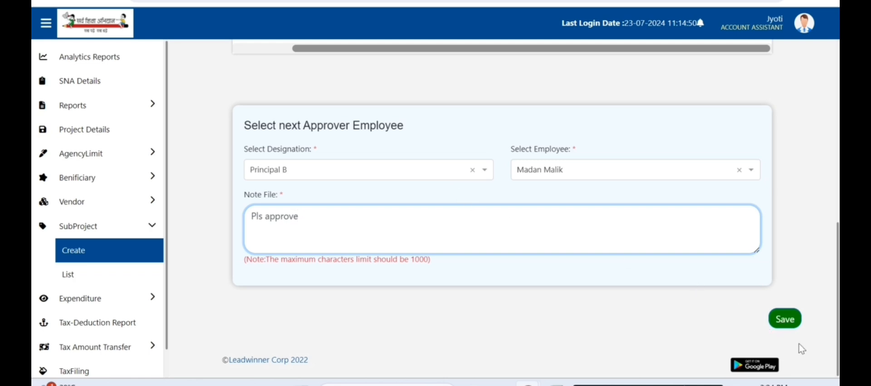
click(787, 328)
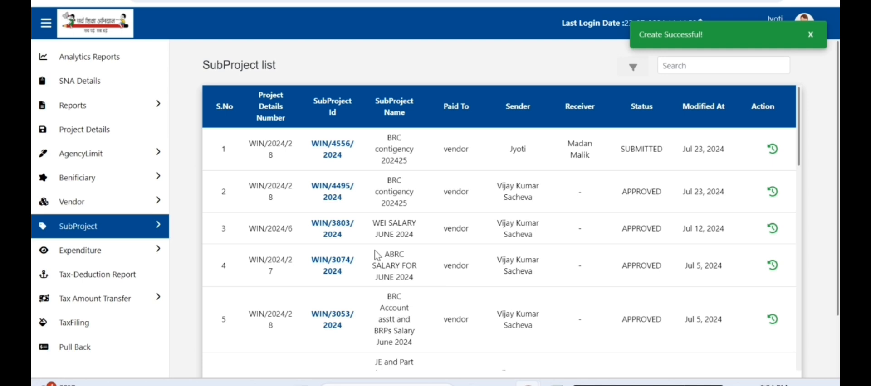
Step: Bring the Chrome window showing the SSA Haryana login page to the front
right_click(527, 385)
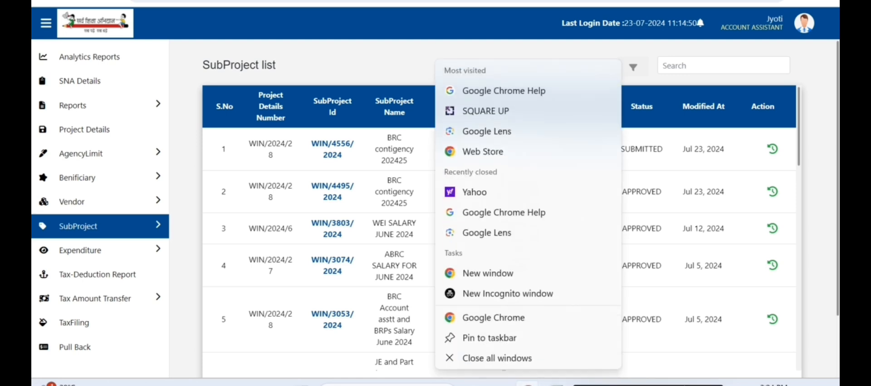
click(526, 385)
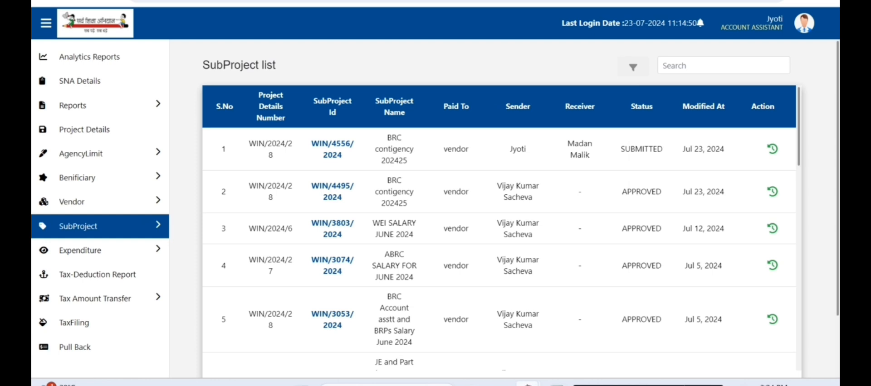
right_click(527, 384)
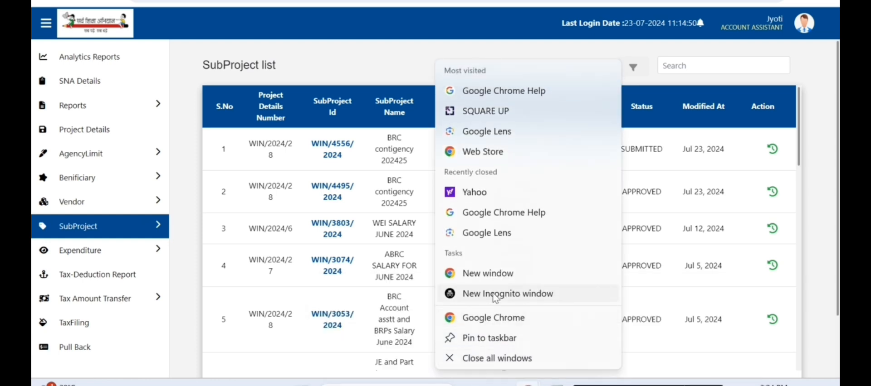
click(542, 352)
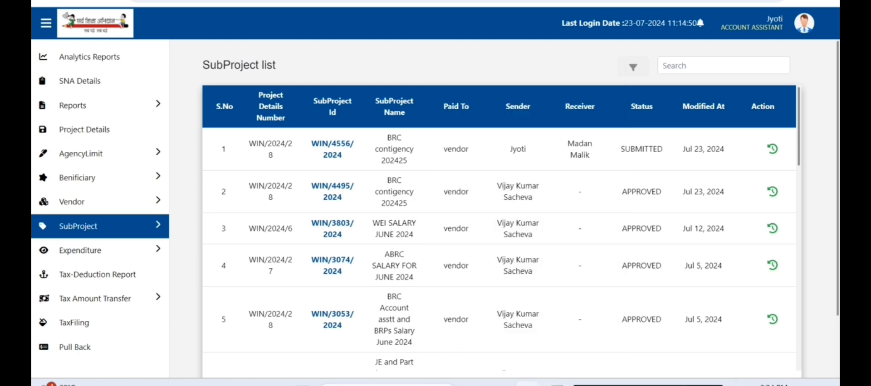
mouse_move(527, 385)
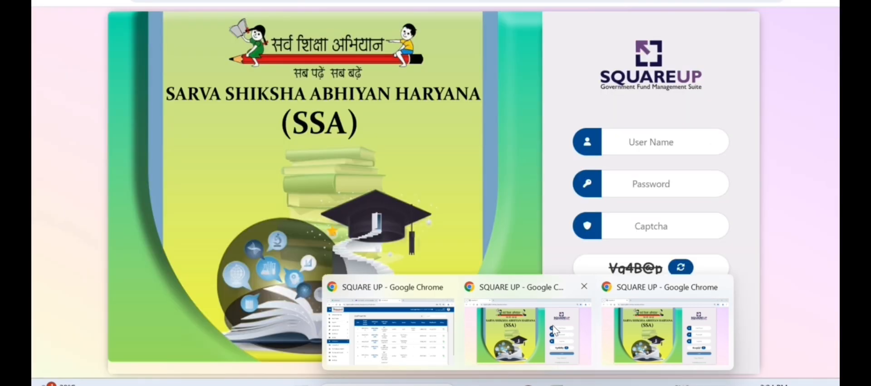
click(554, 331)
Step: Log in with the first checker account's user name, password and captcha
click(666, 145)
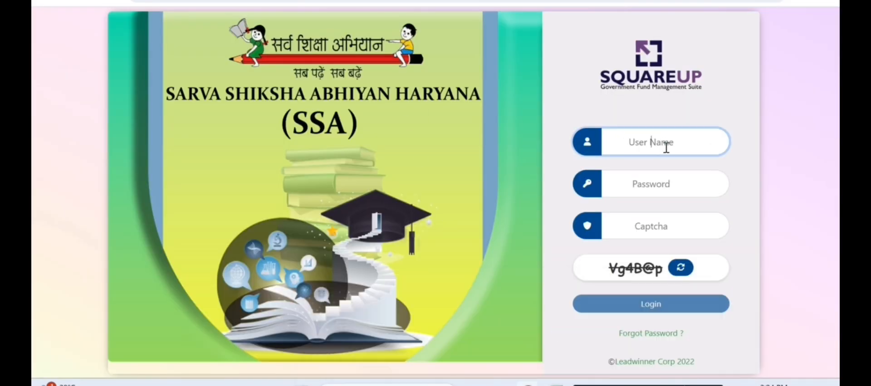
text(brcsirsached)
text(ker1)
key(Tab)
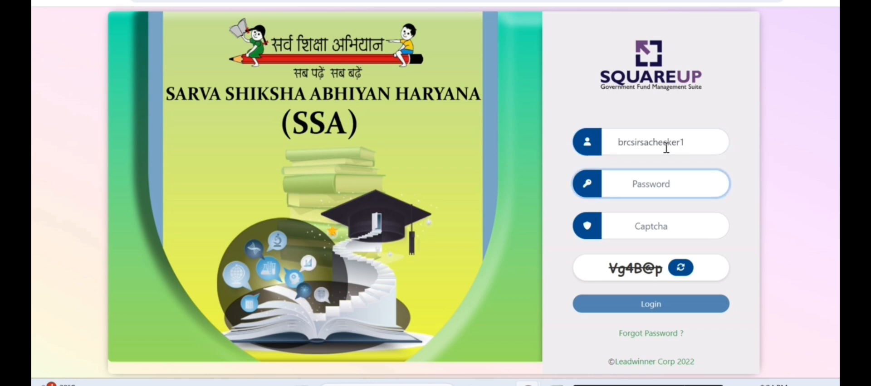
text(•••••••••)
click(681, 216)
text(Vg4)
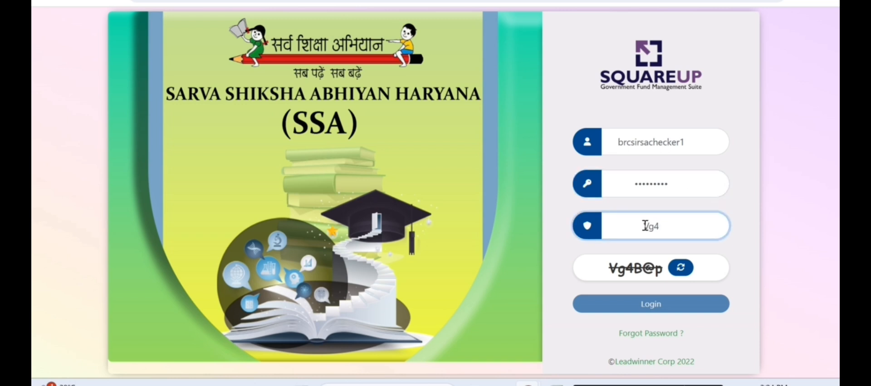
text(B@p)
click(661, 307)
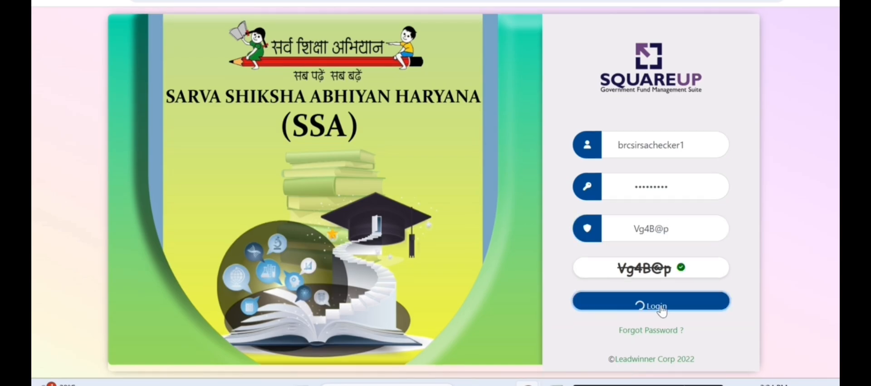
Step: In the other login window, log in with the second checker account's credentials and captcha
mouse_move(555, 385)
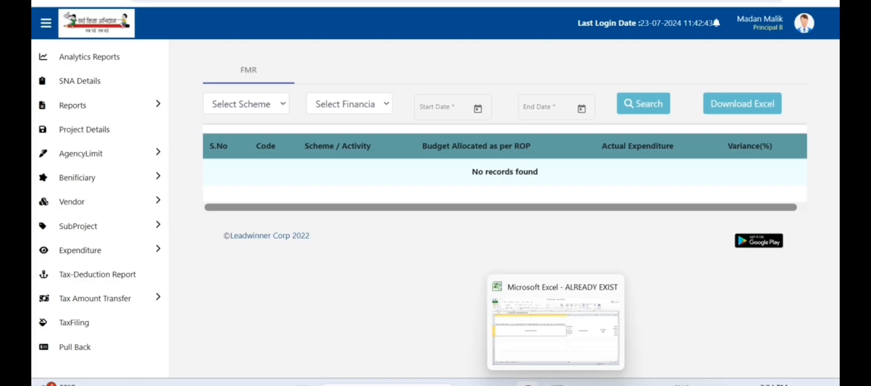
mouse_move(528, 384)
click(667, 331)
click(660, 143)
text(b)
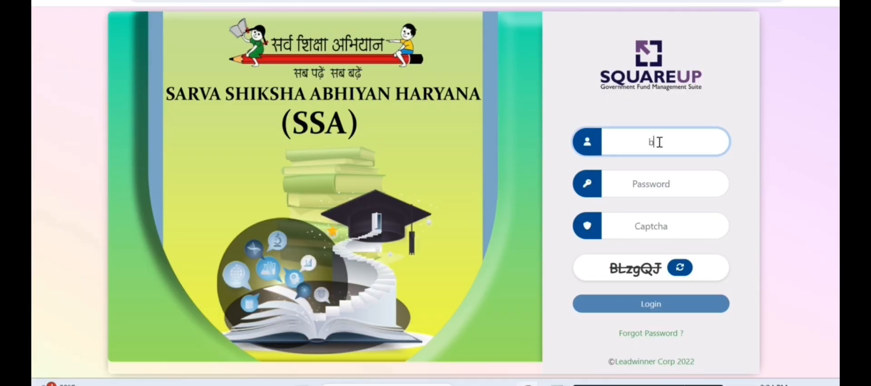
text(rcsirsachecker2)
click(659, 172)
text(*****)
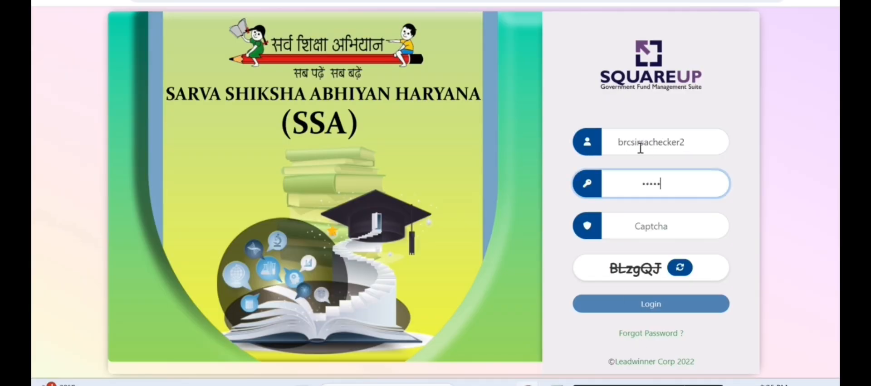
text(*****)
click(690, 220)
text(BLzgQJ)
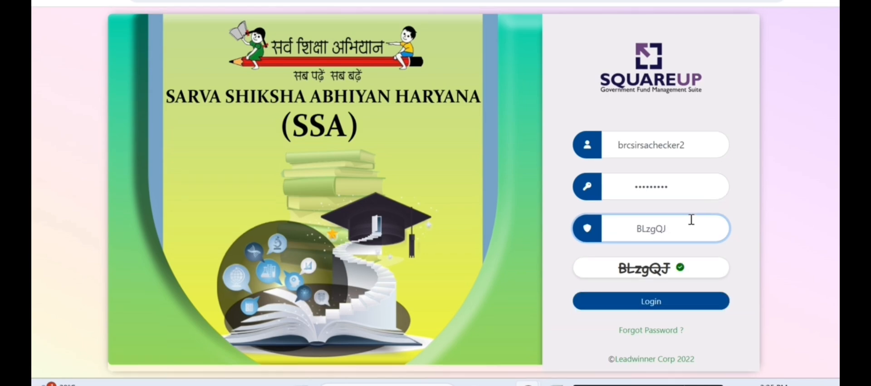
click(667, 303)
mouse_move(528, 385)
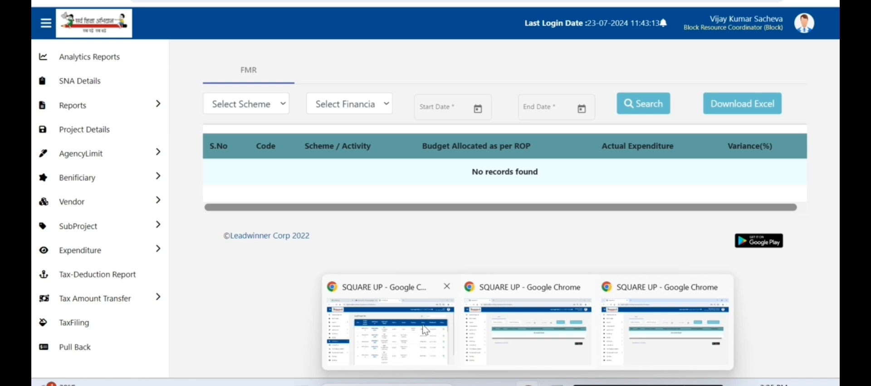
Step: Switch to the Principal B approver's window and open its SubProject list
mouse_move(424, 330)
mouse_move(552, 316)
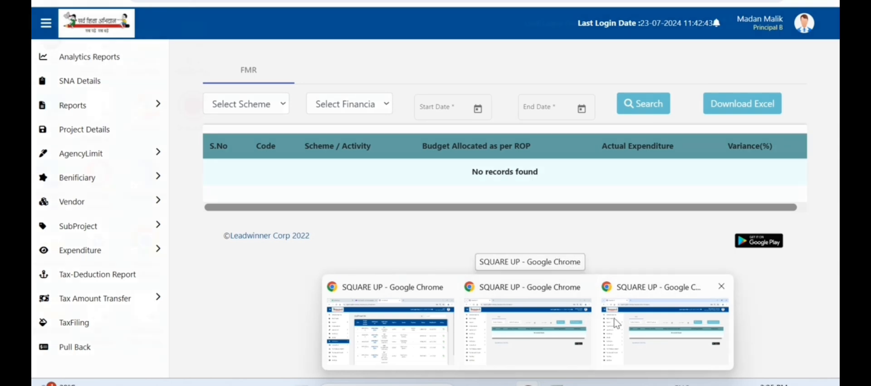
mouse_move(633, 323)
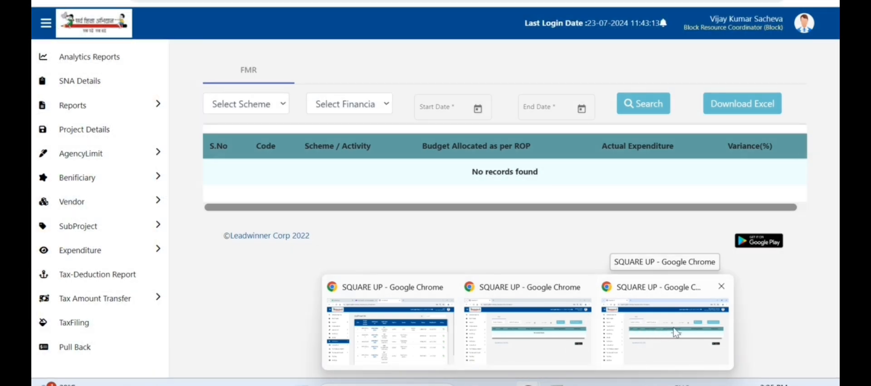
mouse_move(486, 322)
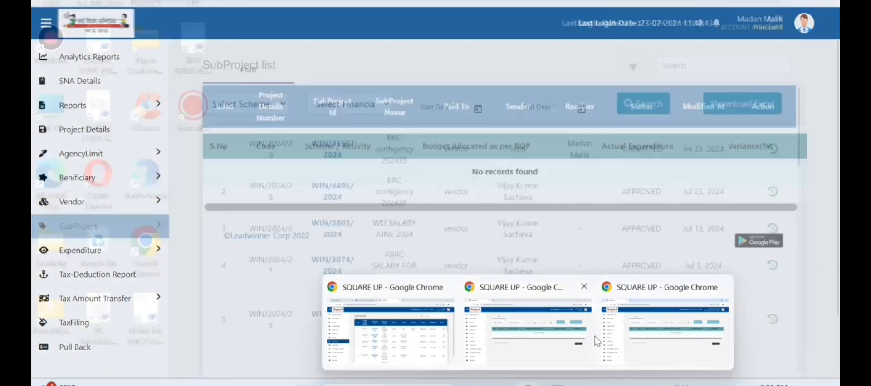
mouse_move(633, 335)
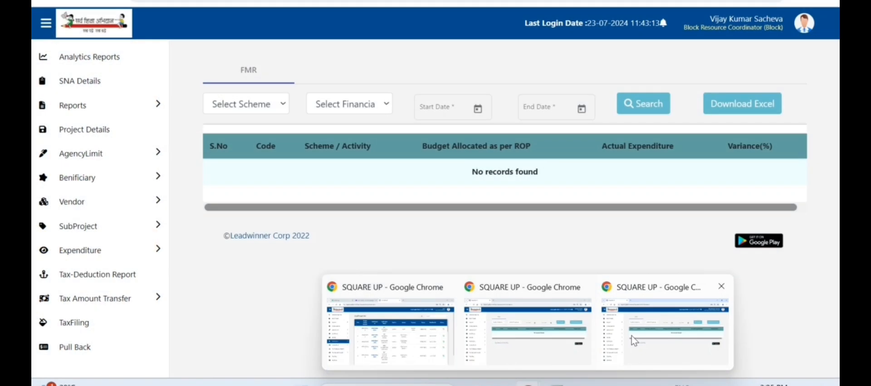
click(96, 229)
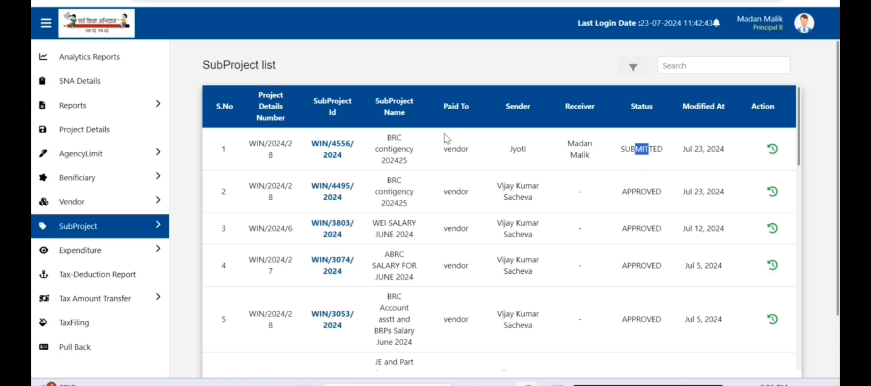
Step: Open WIN/4556/2024, the 'BRC contigency 202425' sub-project with ₹2,000 net payable
click(326, 150)
Step: Choose Approve & Forward on WIN/4556/2024, then enter and verify the OTP from Yahoo Mail
scroll(349, 151, down, 8)
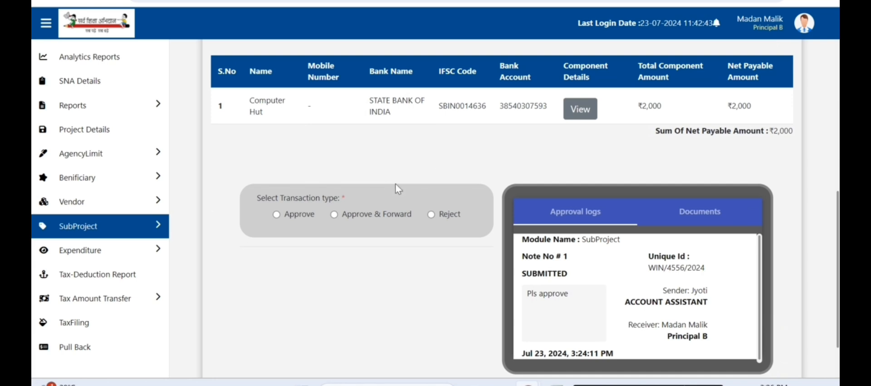
click(334, 215)
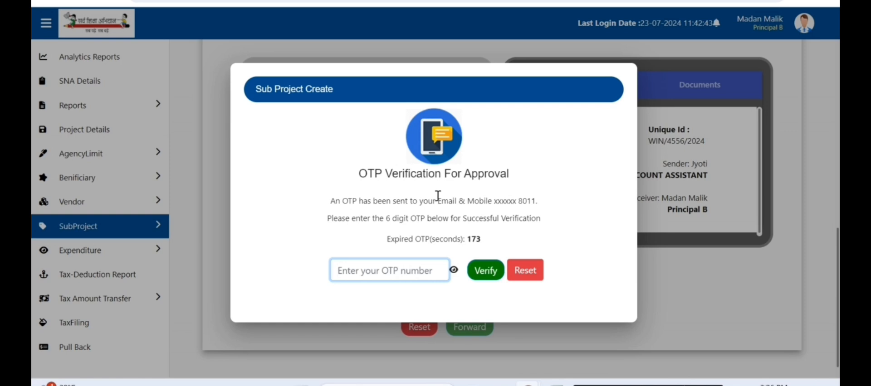
mouse_move(527, 383)
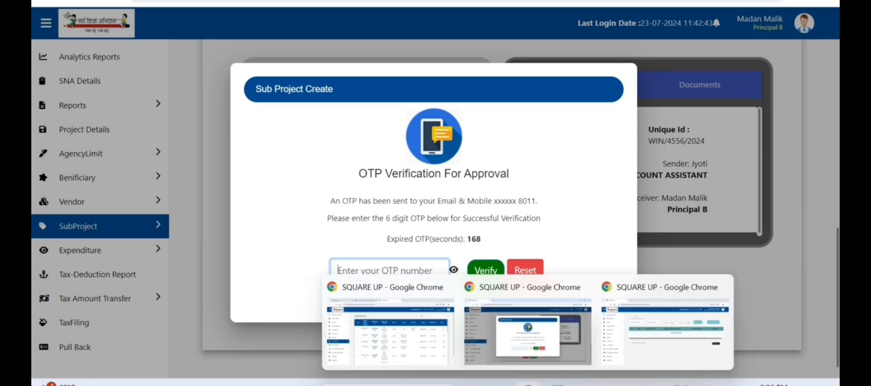
click(435, 345)
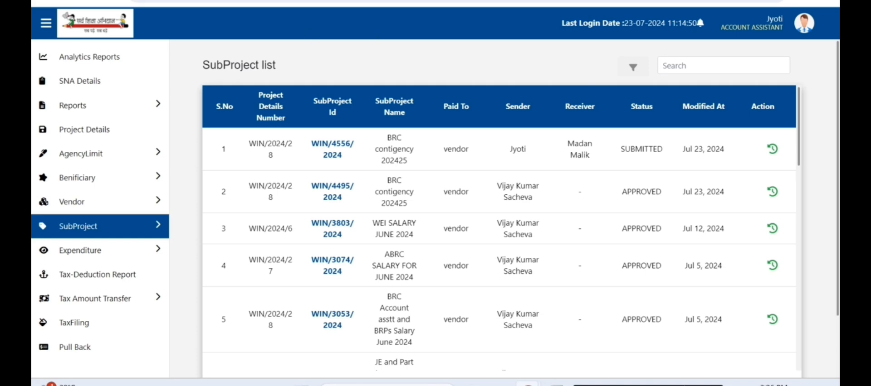
click(291, 0)
click(691, 63)
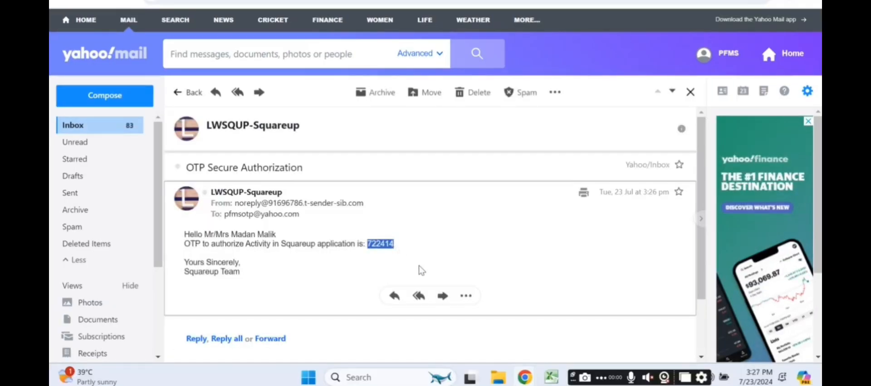
text(•)
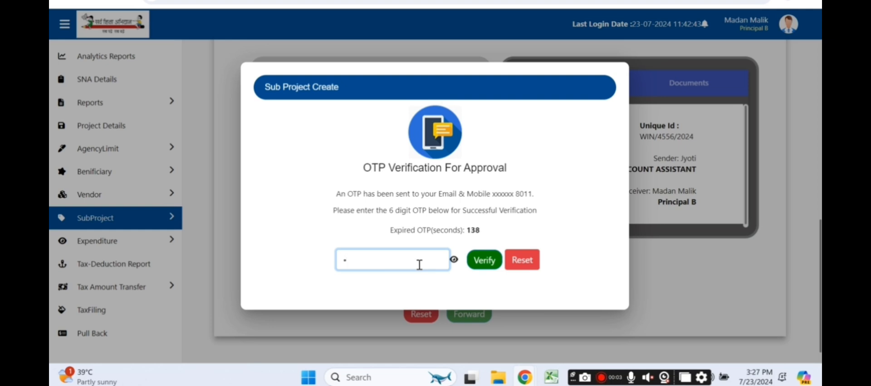
click(484, 261)
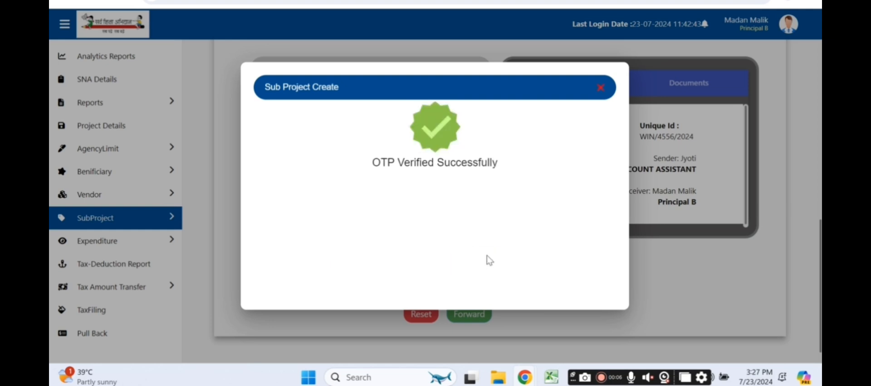
click(604, 89)
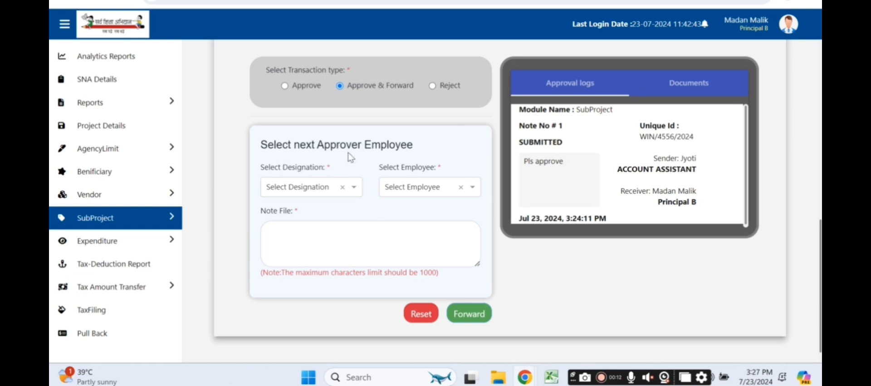
Step: Select Block Resource Coordinator and its employee as the next approver
click(353, 188)
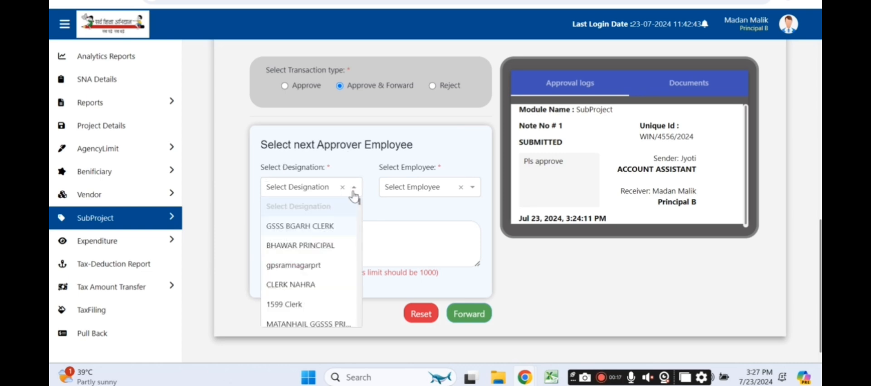
text(Block resour)
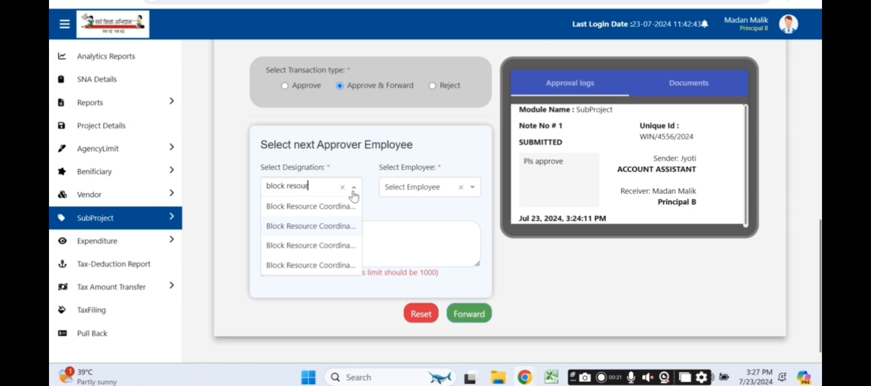
key(Return)
click(411, 188)
click(399, 226)
Step: Write the note 'pls approve' and confirm forwarding the sub-project
click(385, 233)
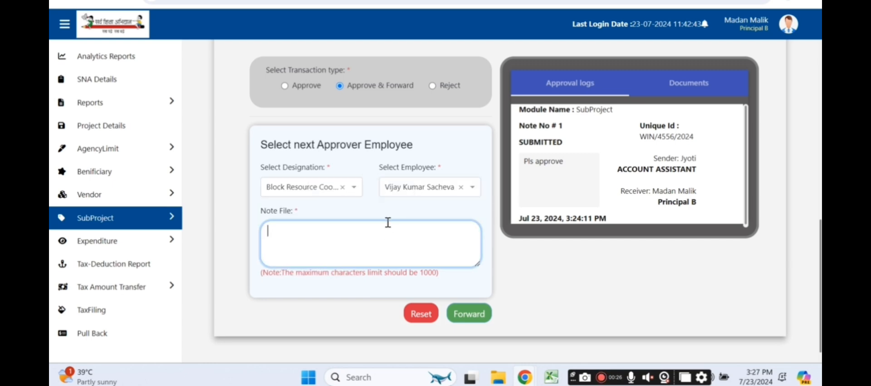
key(ctrl+v)
drag(342, 231, 227, 219)
text(pls approve)
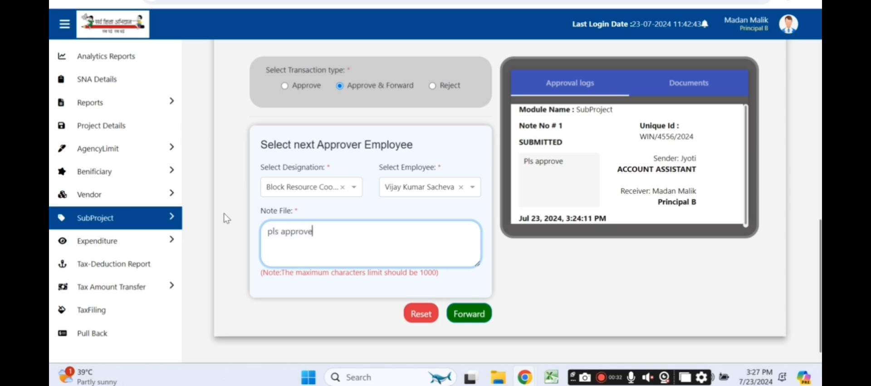
click(463, 315)
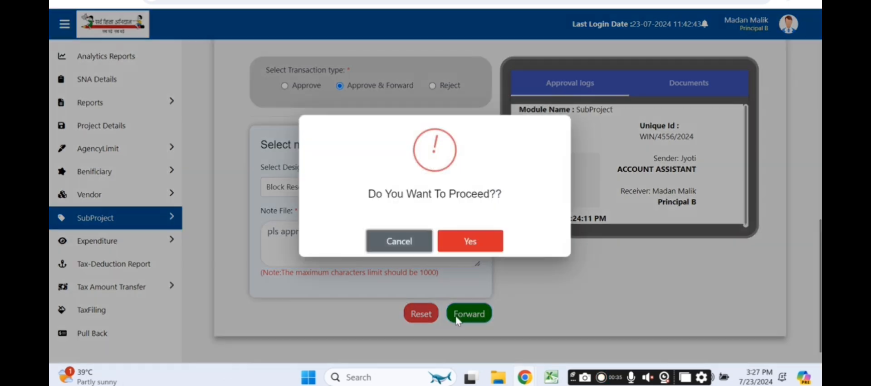
click(477, 236)
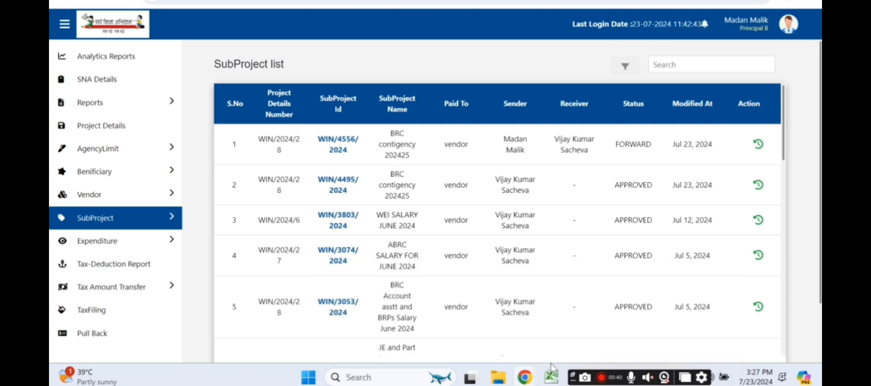
Step: In the coordinator's window, open the FORWARD-status WIN/4556/2024 from the SubProject list
mouse_move(525, 377)
click(638, 335)
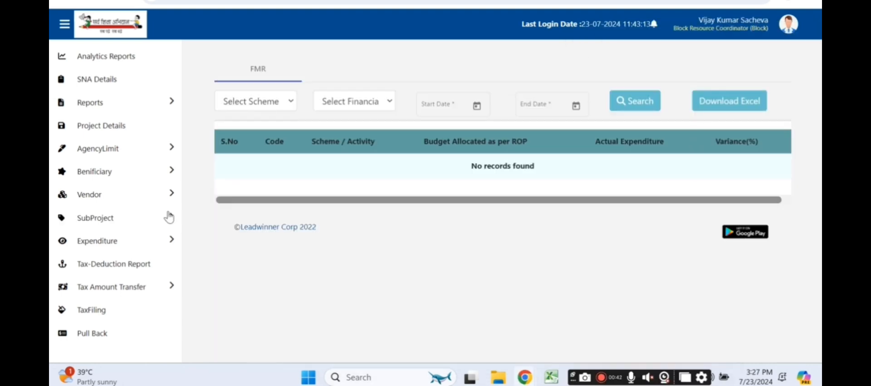
click(109, 219)
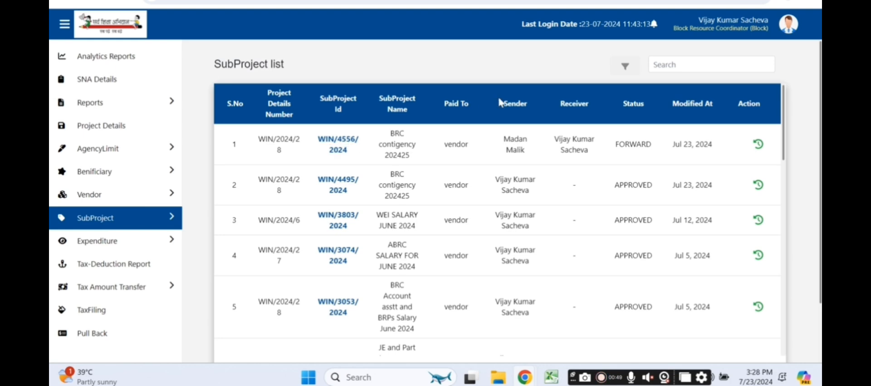
drag(651, 144, 612, 145)
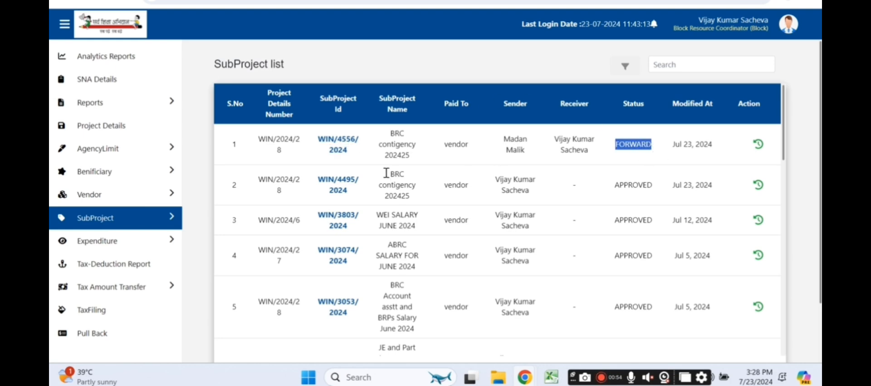
click(346, 149)
Step: Select Approve, then enter and verify the latest OTP from the SquareUp email
scroll(363, 181, down, 5)
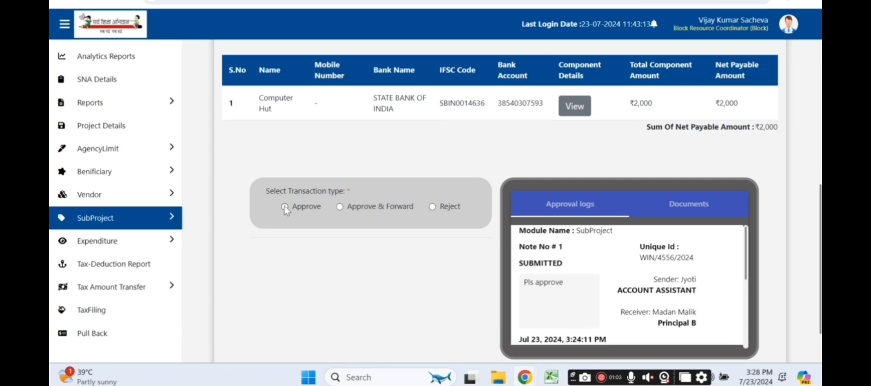
click(285, 207)
mouse_move(525, 378)
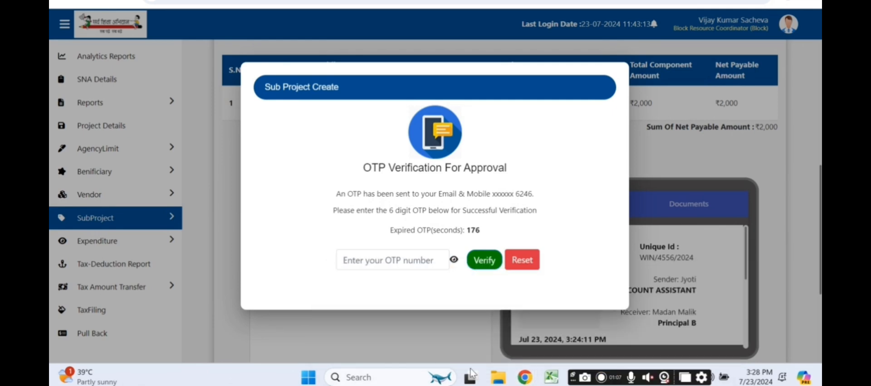
click(419, 329)
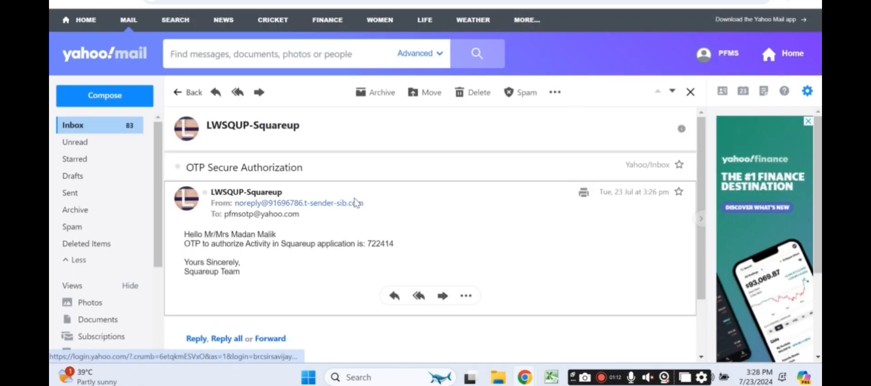
click(181, 89)
click(272, 158)
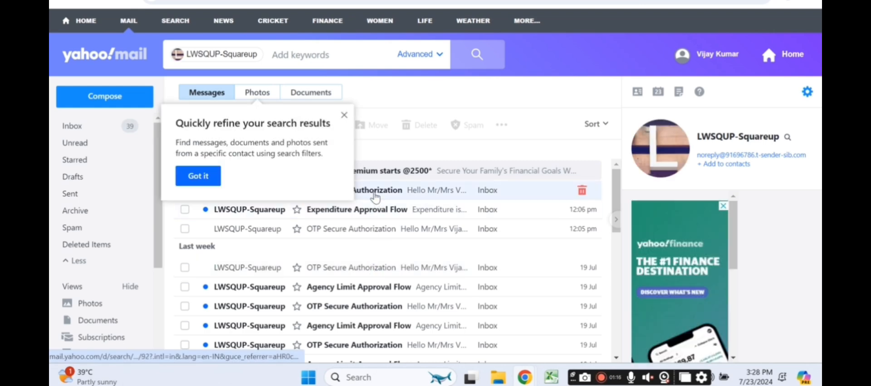
click(375, 190)
mouse_move(524, 378)
click(525, 326)
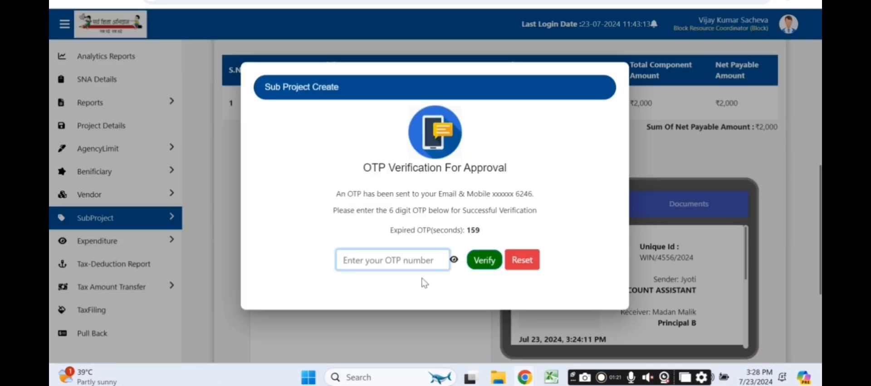
text(2•••••)
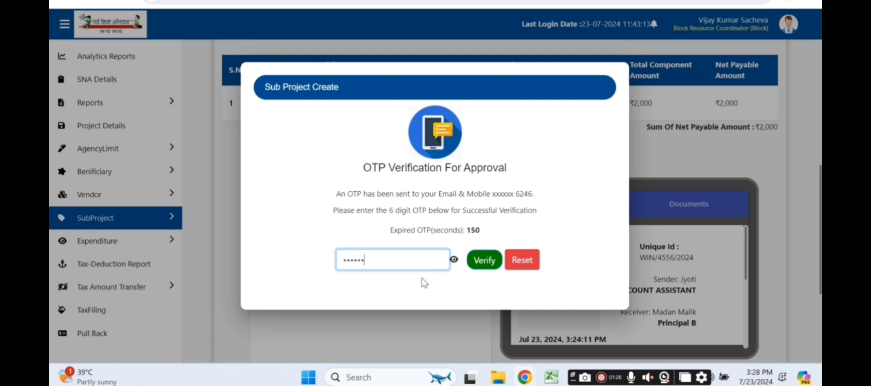
click(476, 268)
click(599, 87)
Step: Enter the note 'Approved', validate it, and approve WIN/4556/2024
scroll(436, 218, down, 3)
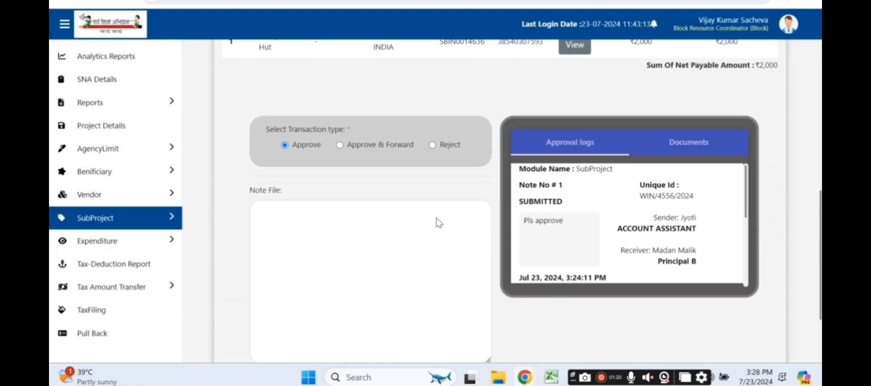
click(352, 187)
text(Approved)
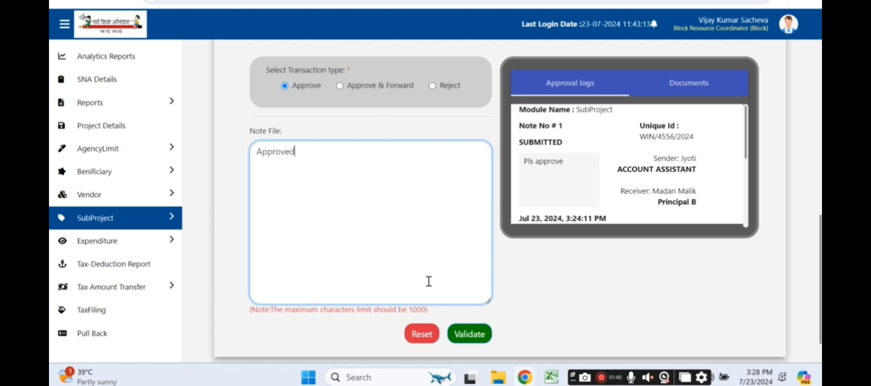
click(468, 338)
click(475, 340)
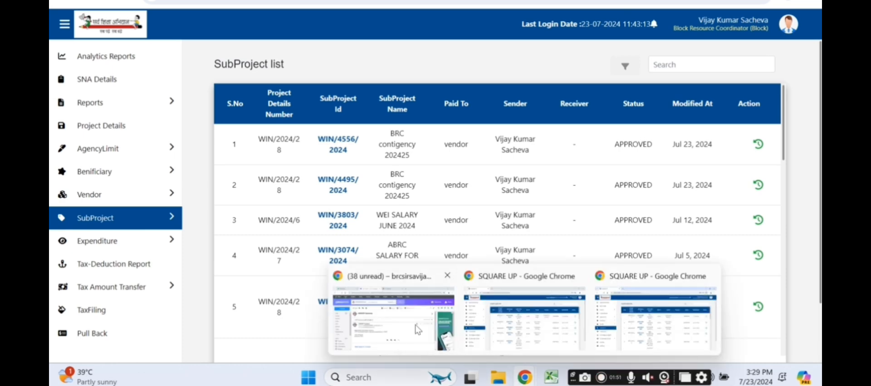
click(414, 328)
Step: In the Account Assistant's window, open Expenditure Create from the Expenditure menu
key(ctrl+Tab)
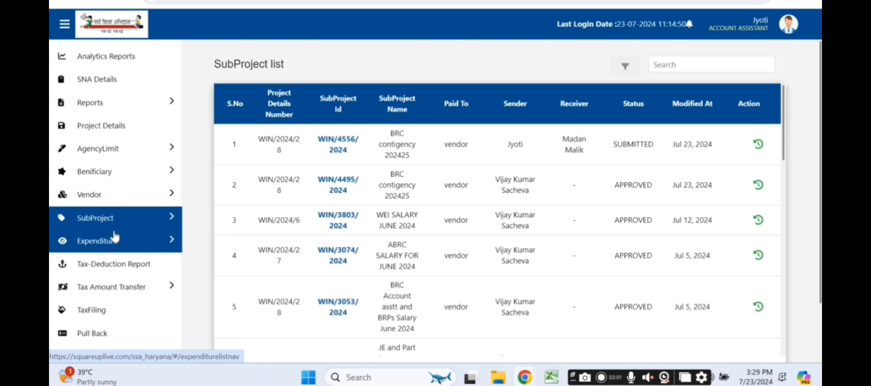
click(114, 242)
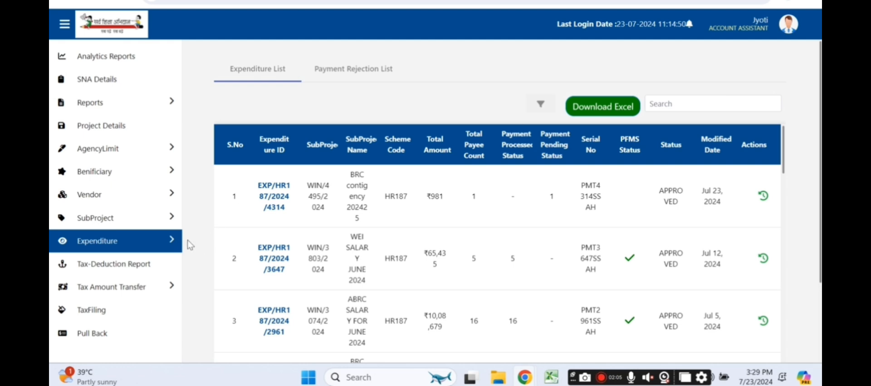
click(171, 242)
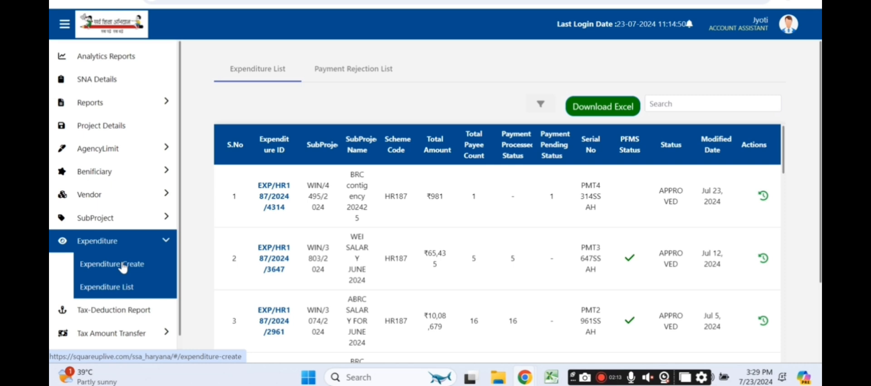
click(123, 268)
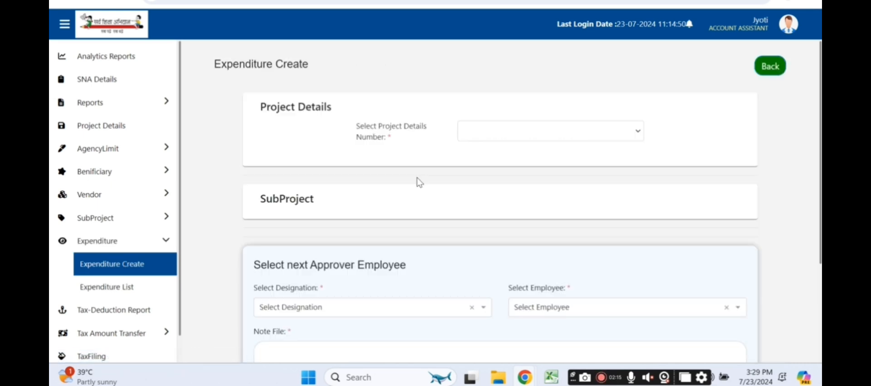
Step: Select project details number WIN/2024/27 and subproject WIN/4556/2024
click(478, 132)
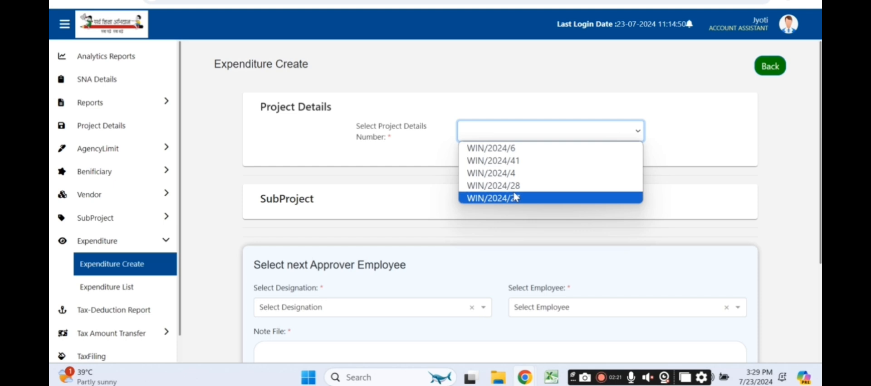
click(516, 196)
scroll(439, 199, down, 3)
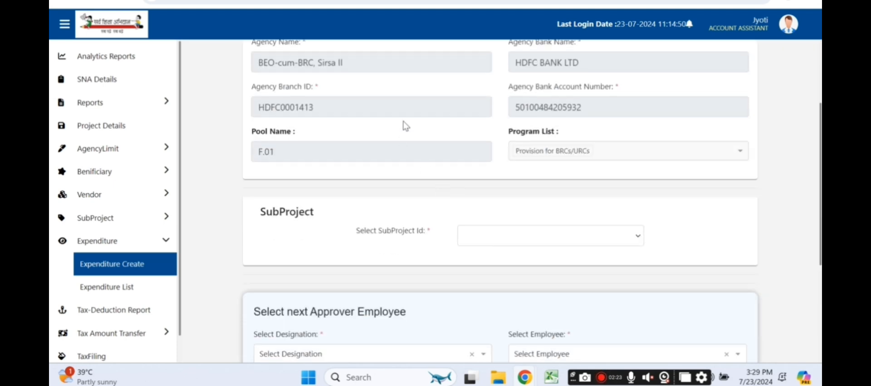
scroll(489, 104, down, 3)
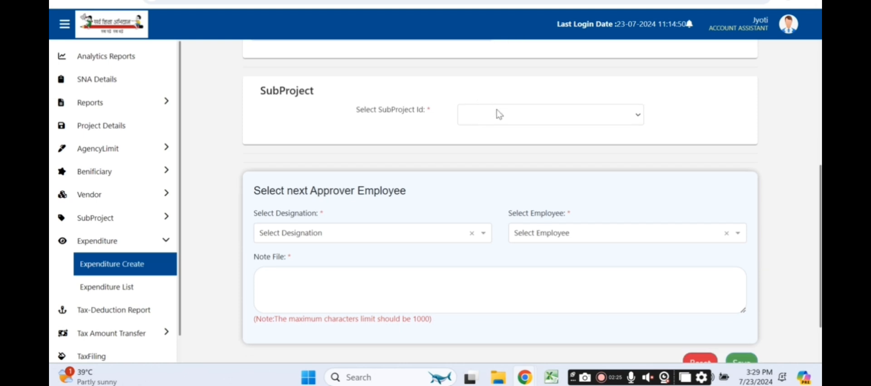
click(506, 118)
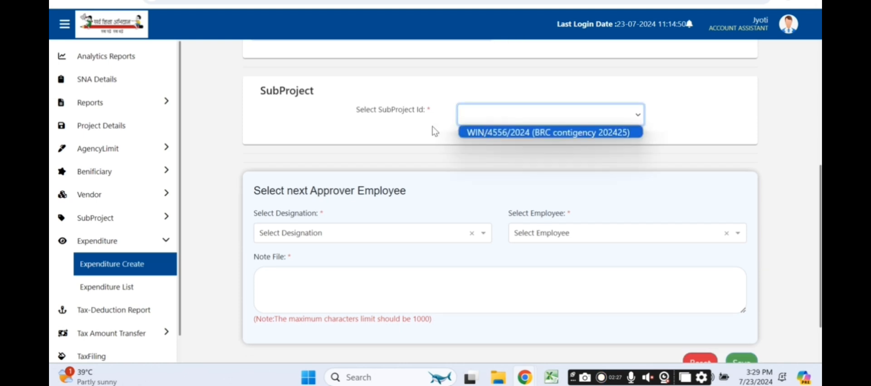
click(516, 136)
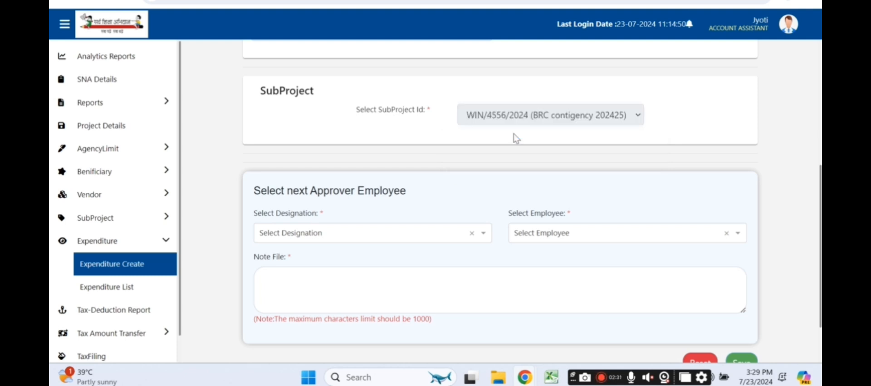
Step: Set payment mode NACH with the period 23-07-2024 to 25-07-2024
scroll(525, 203, down, 3)
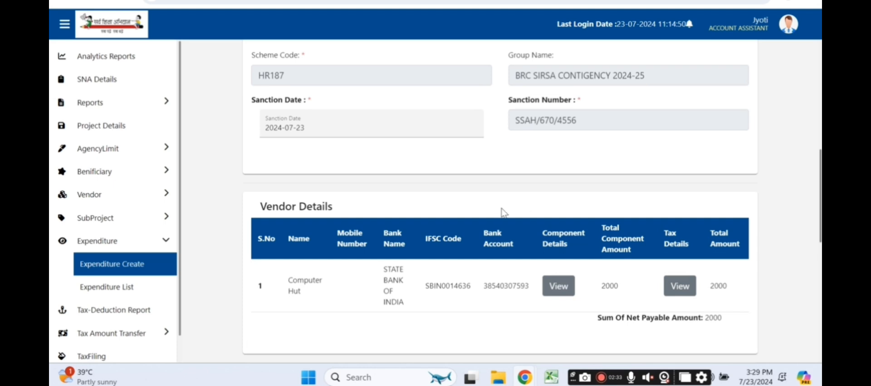
scroll(504, 207, down, 3)
scroll(504, 207, down, 1)
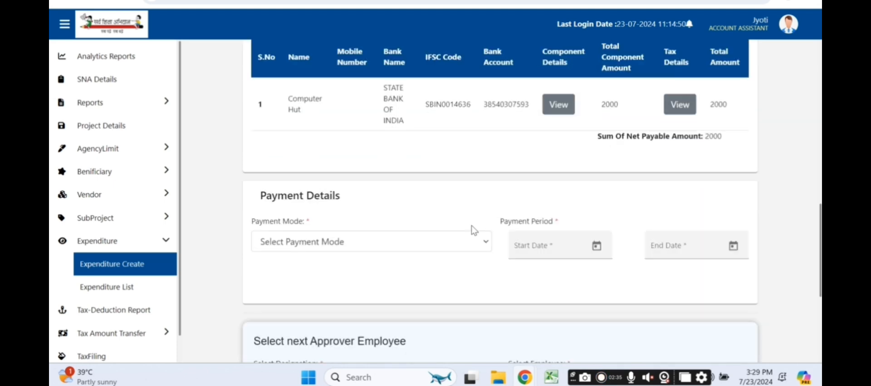
click(476, 242)
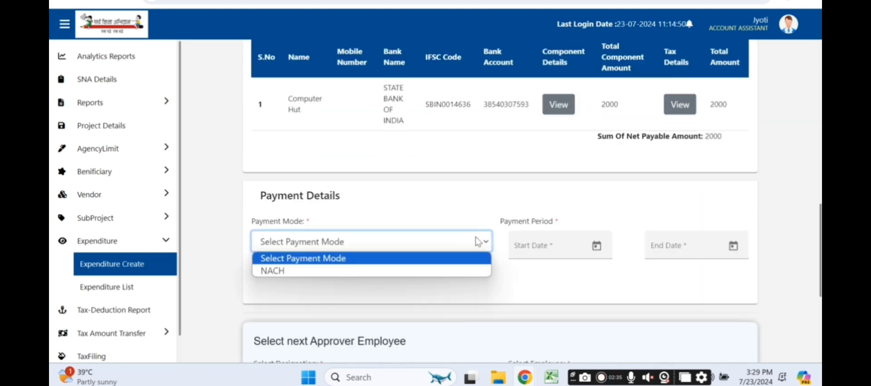
click(308, 272)
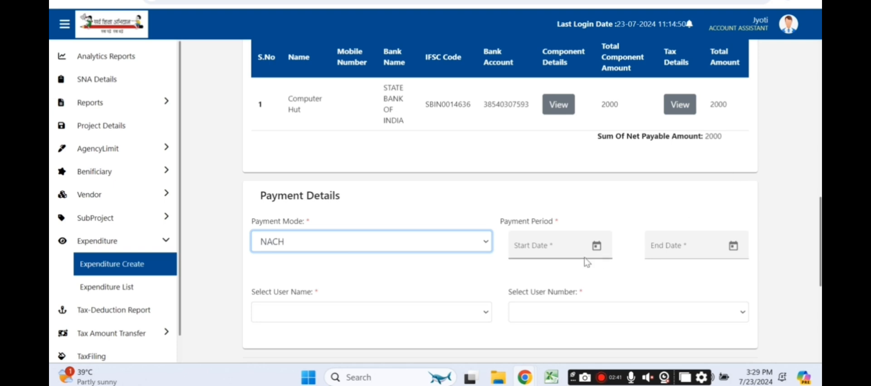
click(596, 247)
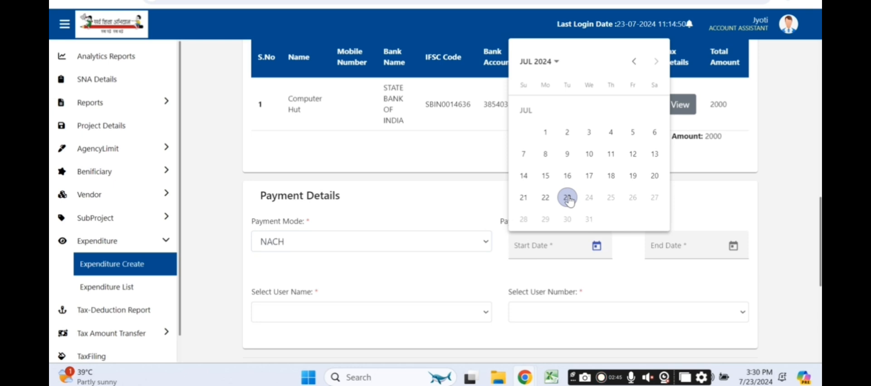
click(567, 198)
click(732, 247)
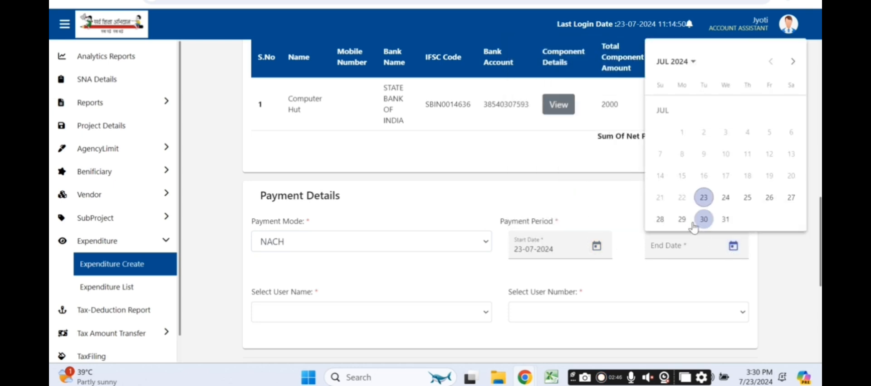
click(747, 198)
Step: Choose HARYANA SCHOOL SHIKSHA PARIYOJNA PARISHA as user name and its NACH user number
click(402, 312)
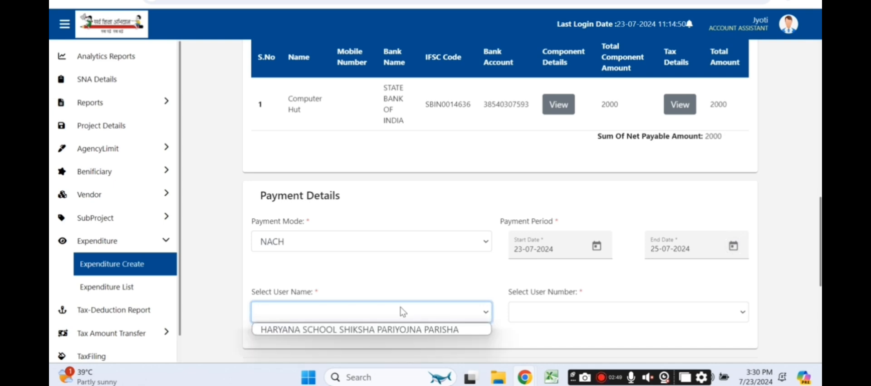
scroll(416, 291, down, 5)
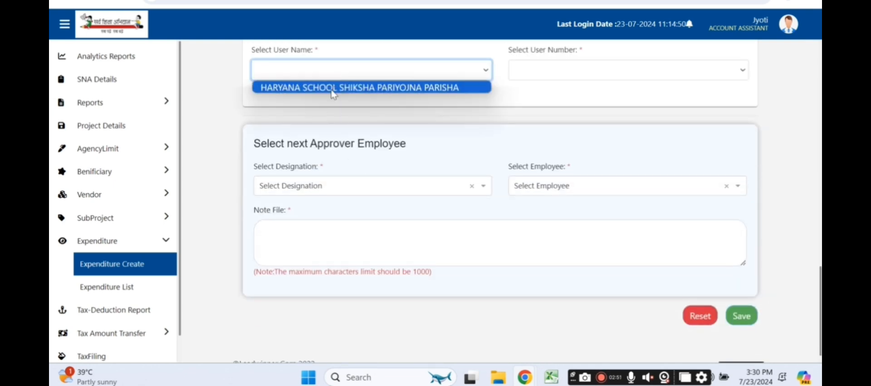
click(336, 89)
click(549, 68)
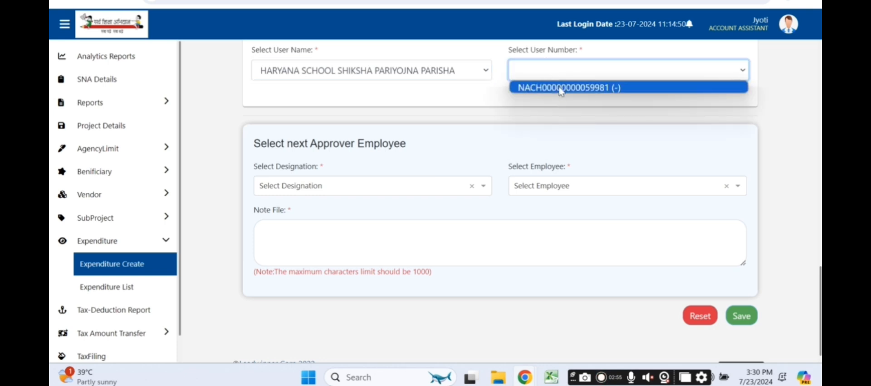
click(559, 89)
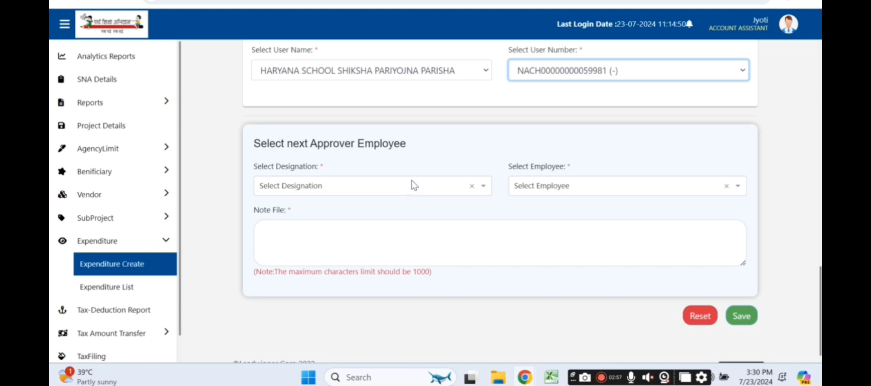
Step: Pick Principal B and their employee as approver, note 'Pls approve', and save the expenditure
click(419, 190)
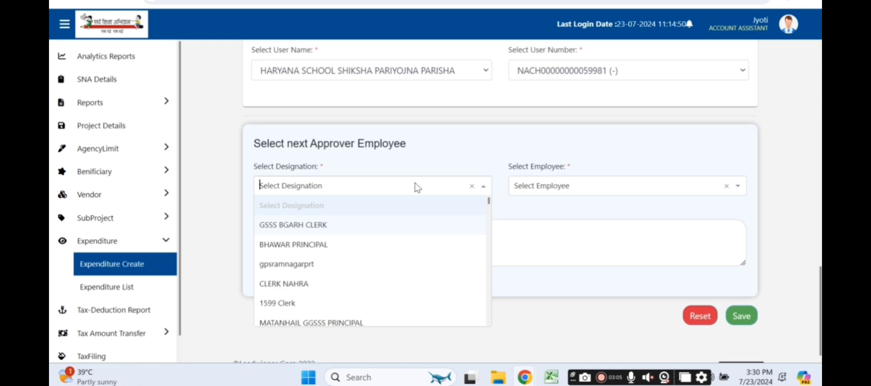
text(princip)
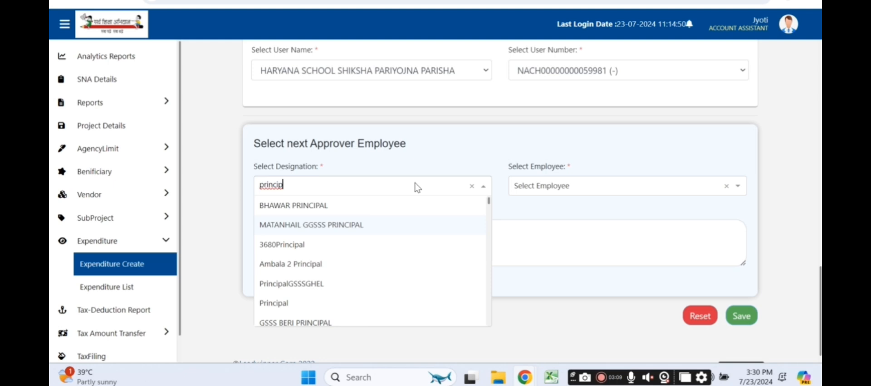
text(al  b)
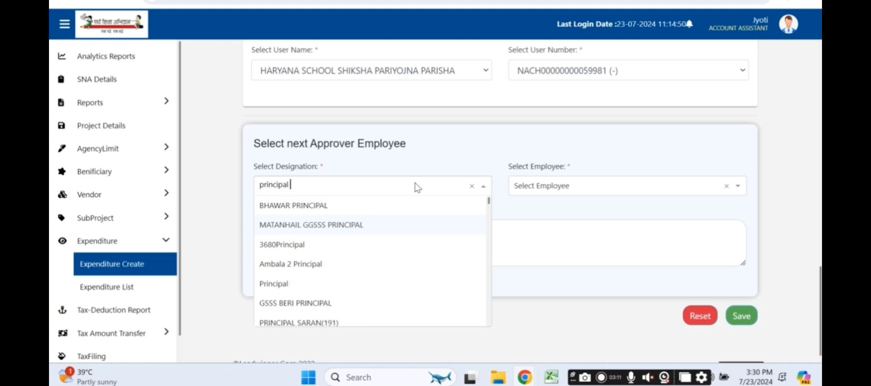
click(391, 211)
click(547, 188)
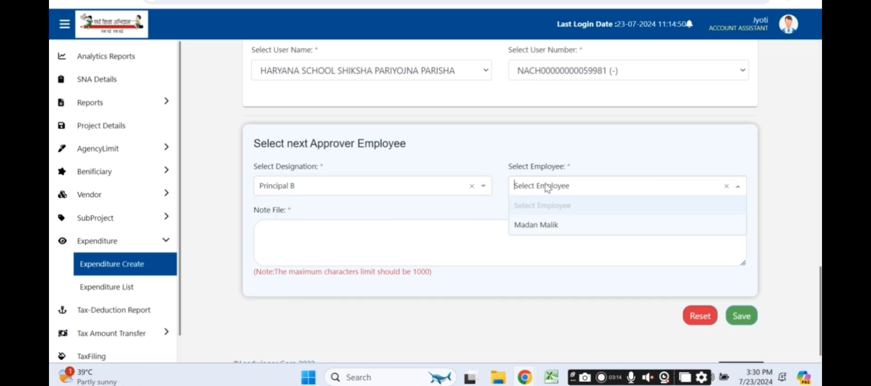
click(537, 225)
click(503, 225)
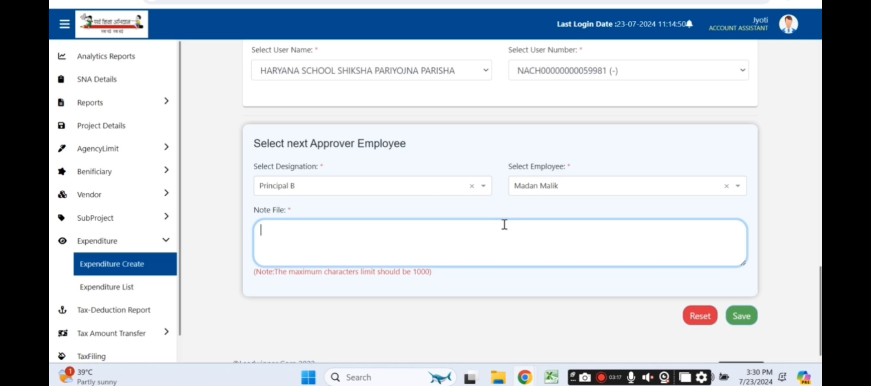
text(Pls approve)
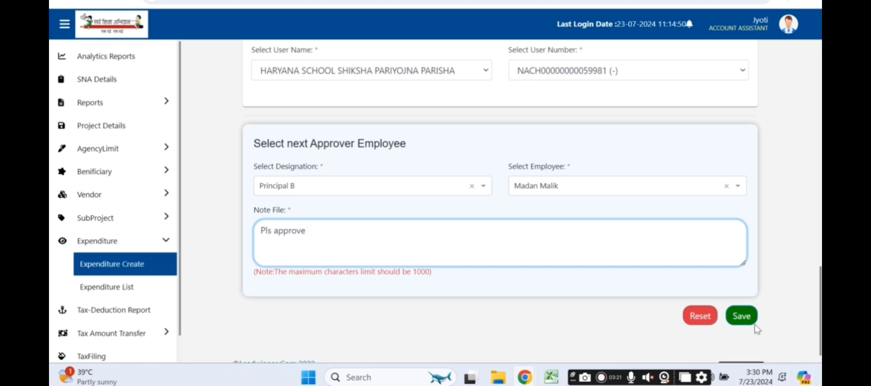
click(741, 316)
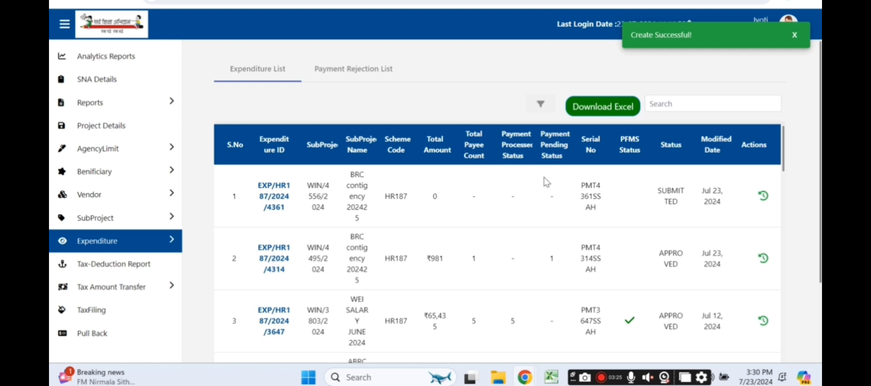
Step: In Principal B's window, open EXP/HR187/2024/4361 from the Expenditure list
mouse_move(551, 378)
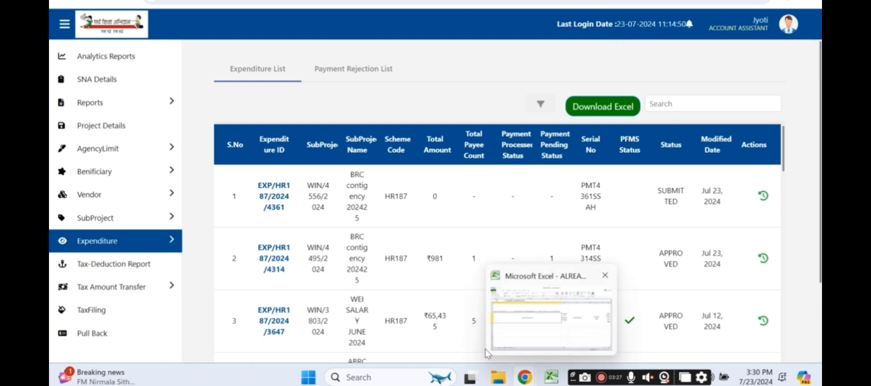
mouse_move(525, 378)
click(393, 317)
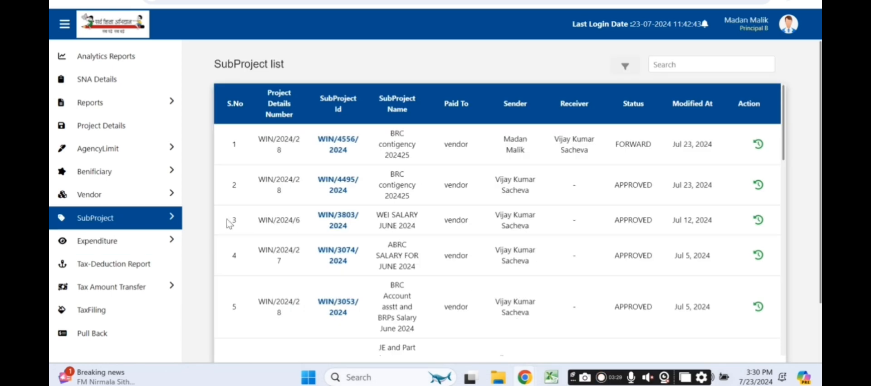
click(101, 245)
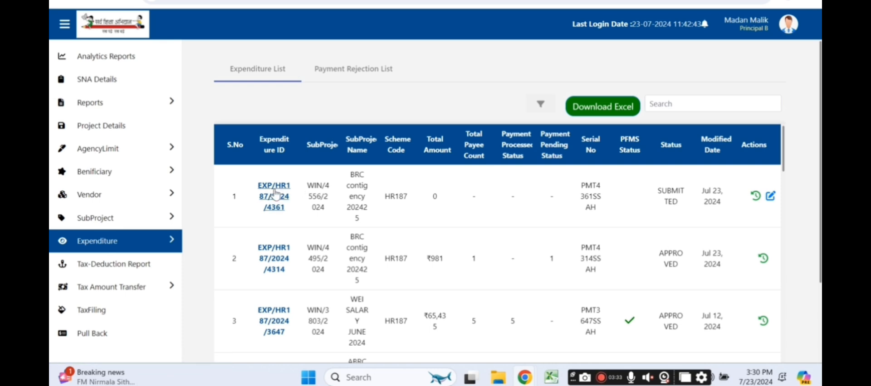
double_click(676, 196)
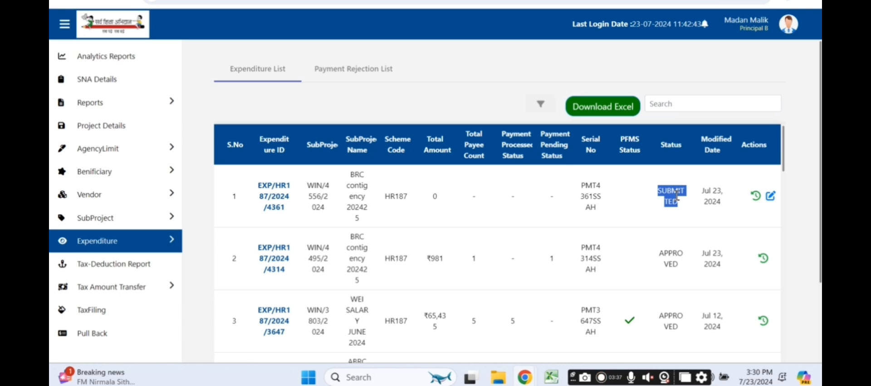
click(676, 195)
click(279, 197)
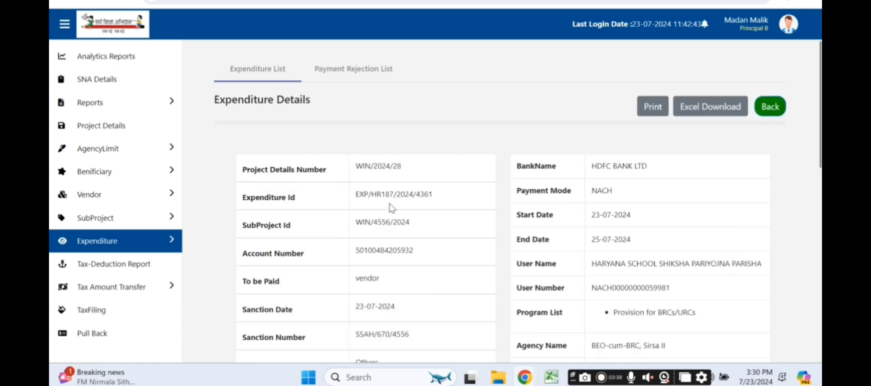
Step: Choose Approve & Forward on EXP/HR187/2024/4361, request the OTP, and bring up the mailbox
scroll(391, 209, down, 10)
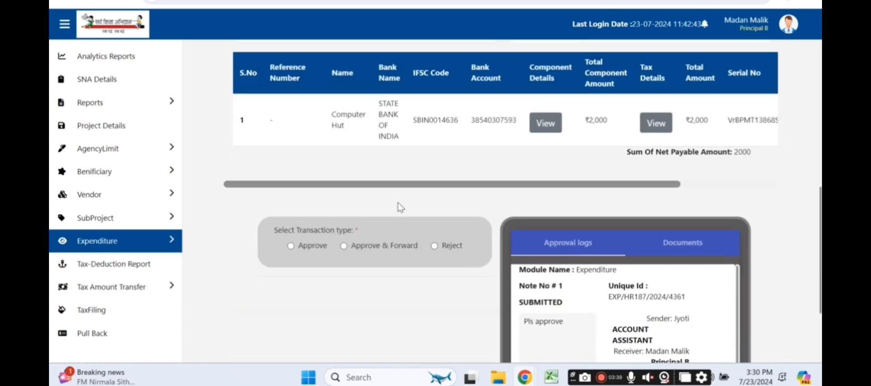
click(344, 246)
scroll(344, 250, down, 3)
click(469, 359)
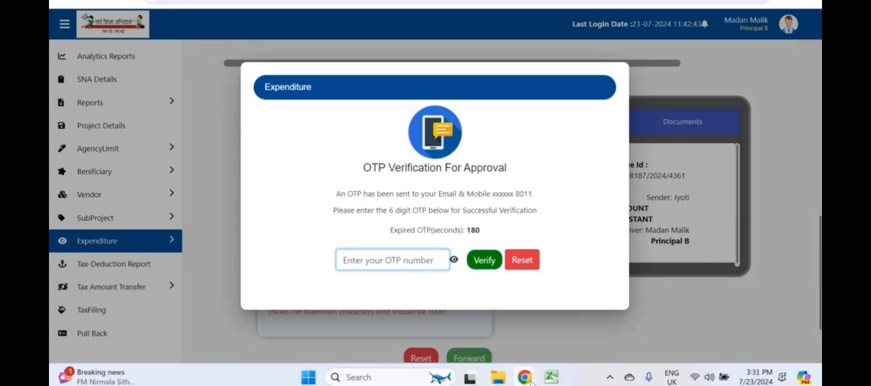
mouse_move(530, 382)
click(447, 338)
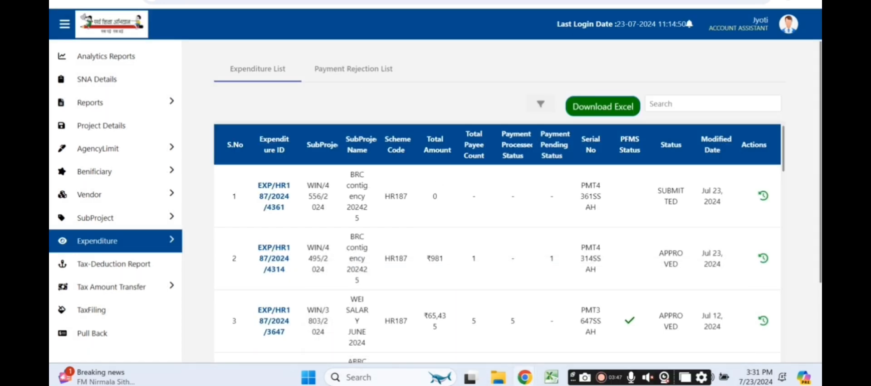
click(601, 1)
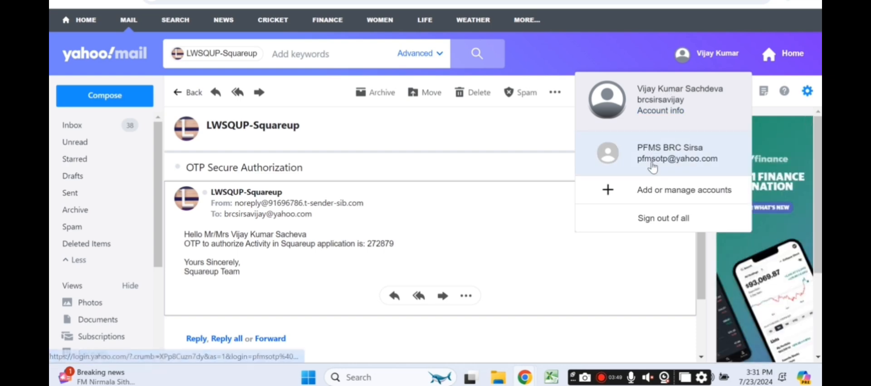
Step: Read the latest OTP in the second Yahoo account's inbox and verify it in the portal
click(608, 154)
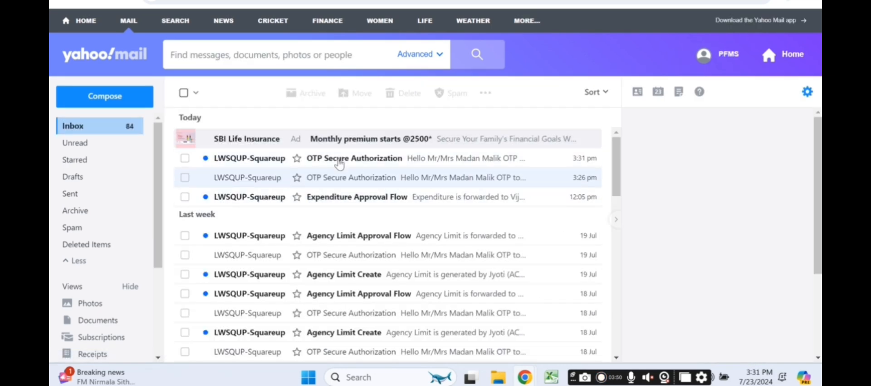
click(351, 159)
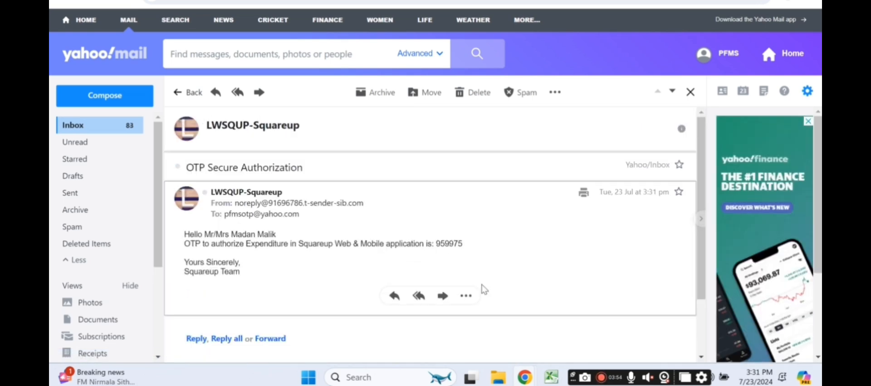
mouse_move(524, 377)
click(496, 337)
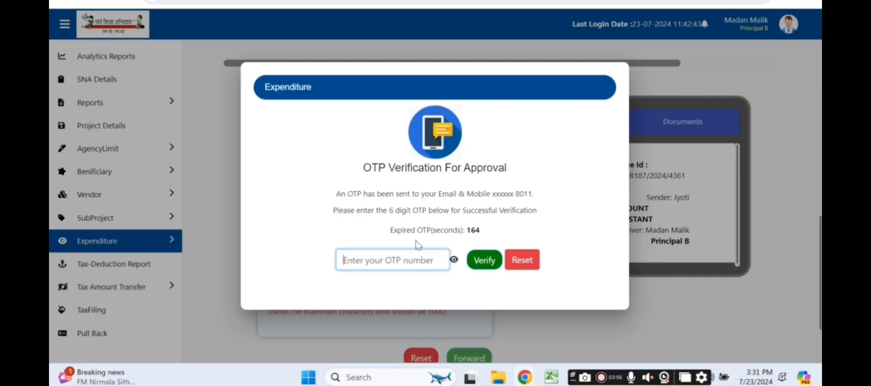
text(•)
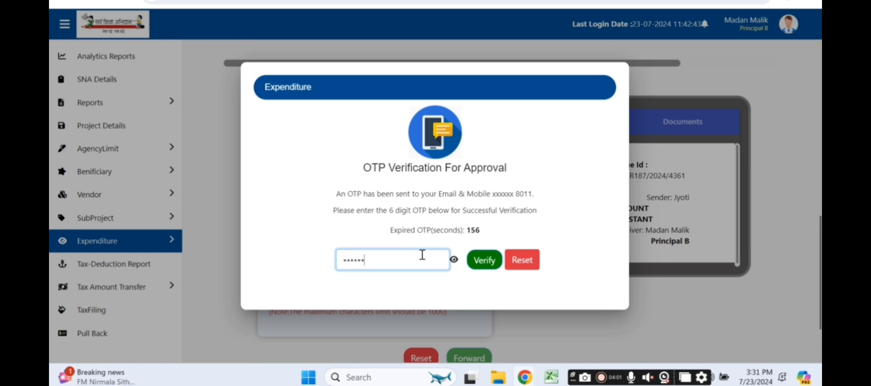
click(483, 261)
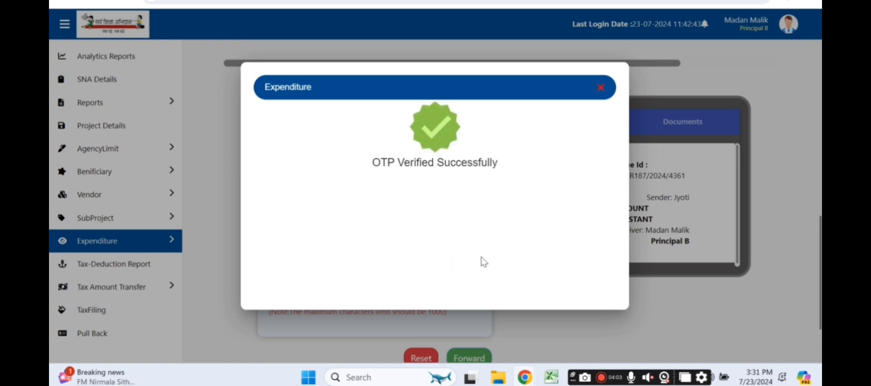
Step: Close the OTP confirmation and select a Block Resource Coordinator employee as the next approver
click(600, 88)
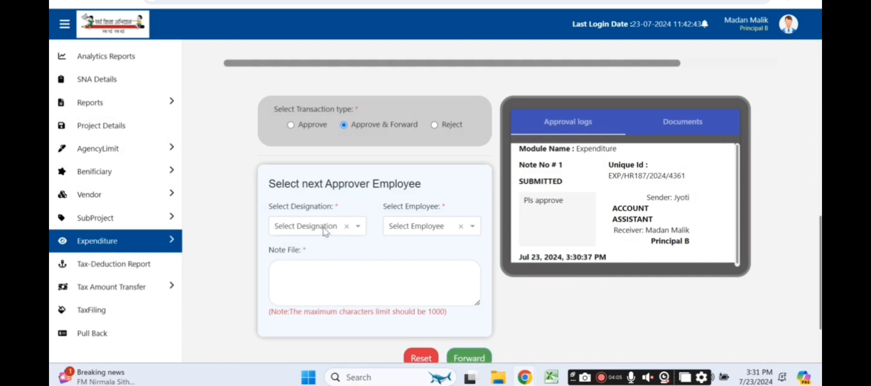
click(358, 227)
text(lo)
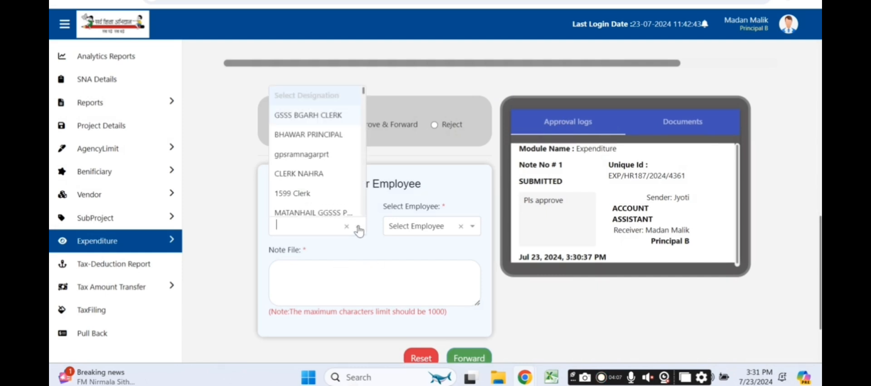
key(BackSpace)
key(BackSpace)
text(bl)
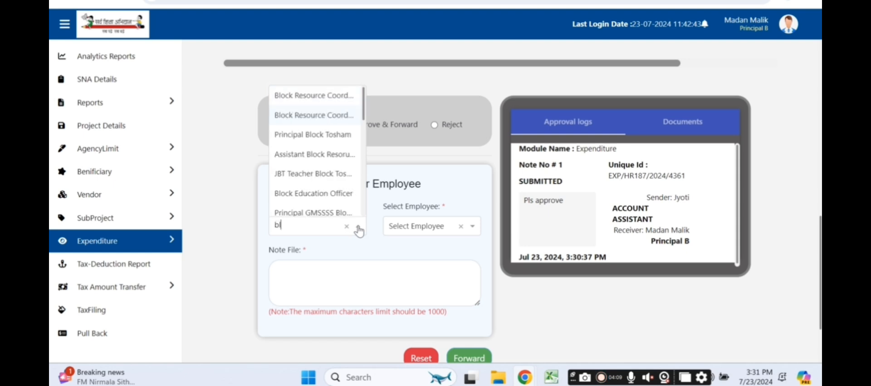
text(ock res)
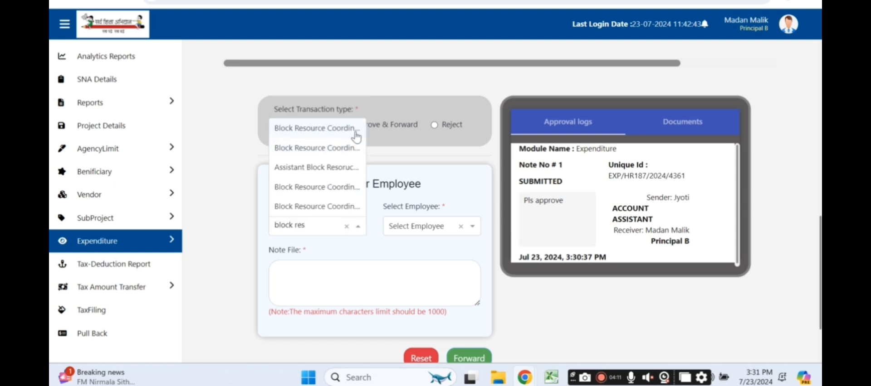
click(354, 132)
click(470, 230)
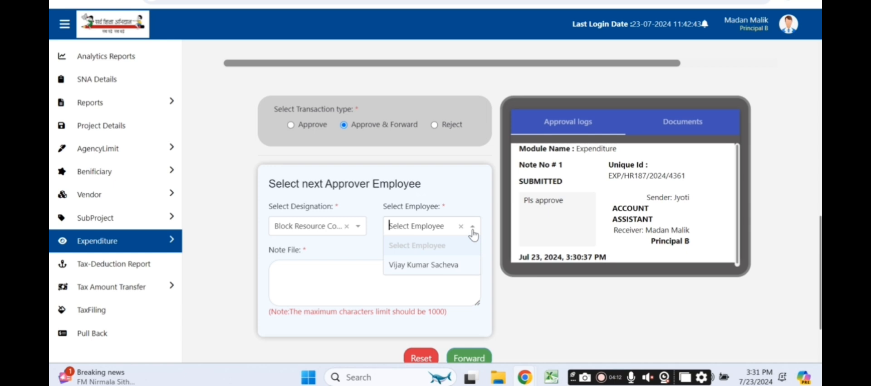
click(436, 267)
Step: Add the note 'Pls approve' and confirm forwarding the expenditure
click(411, 276)
text(Pls approve)
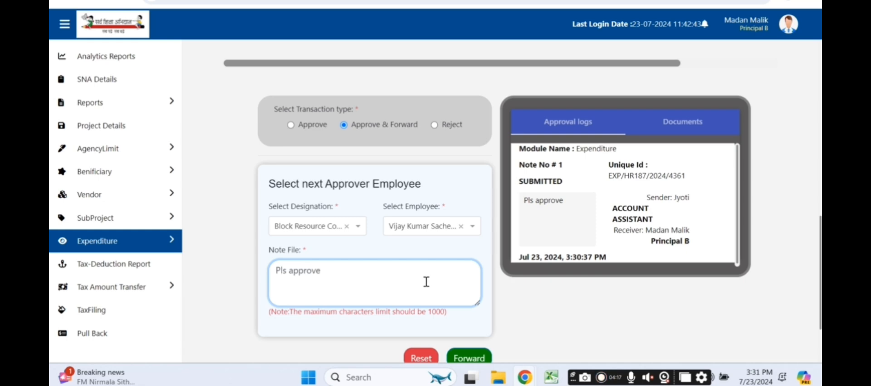
click(460, 359)
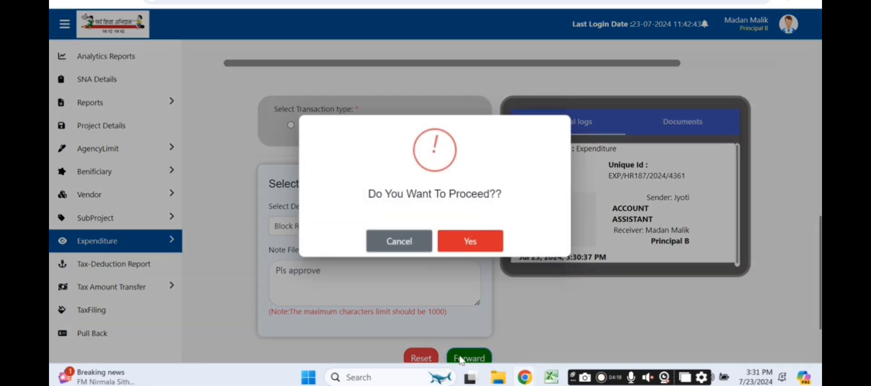
click(471, 241)
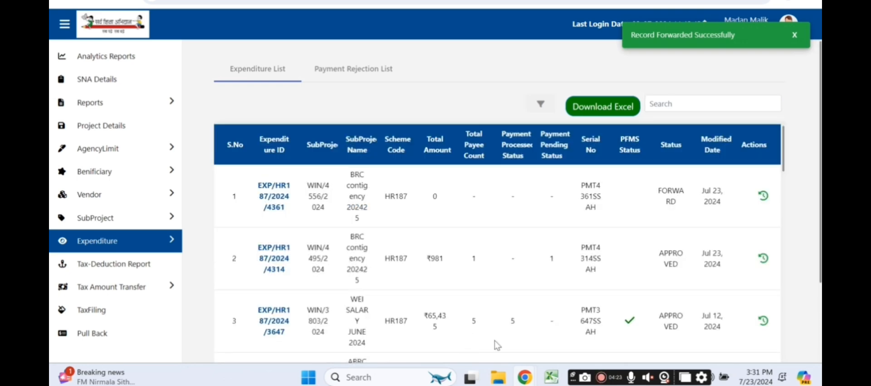
Step: In the coordinator's portal window, open EXP/HR187/2024/4361 from Expenditures and select Approve
mouse_move(525, 377)
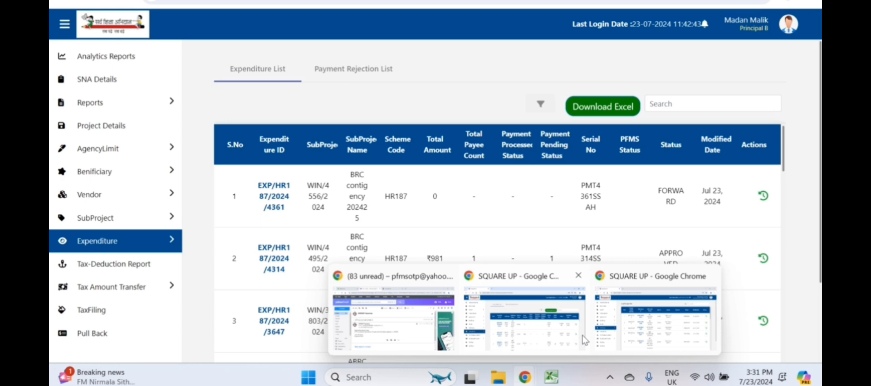
click(639, 318)
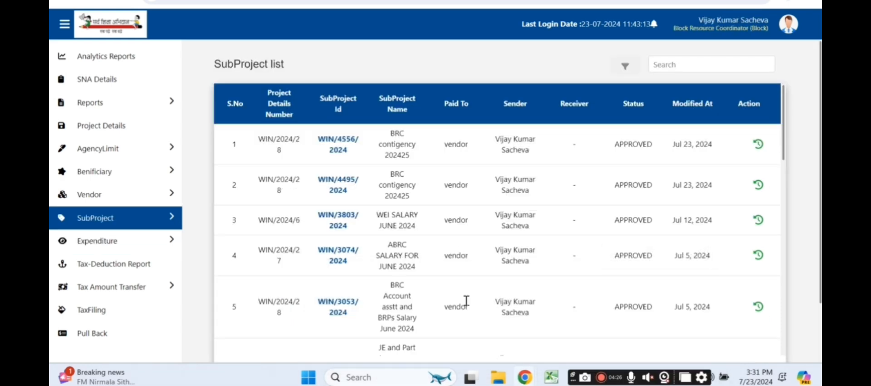
click(79, 246)
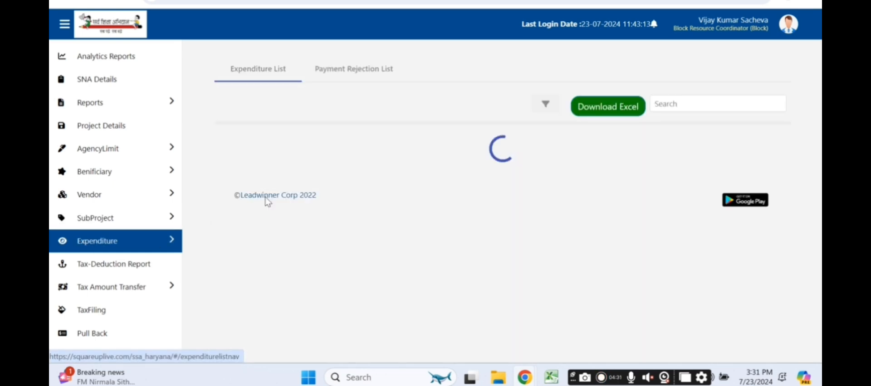
drag(656, 196, 682, 208)
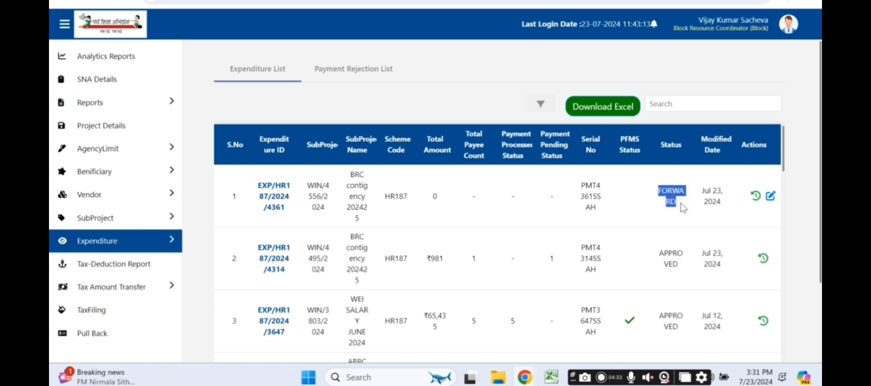
click(270, 196)
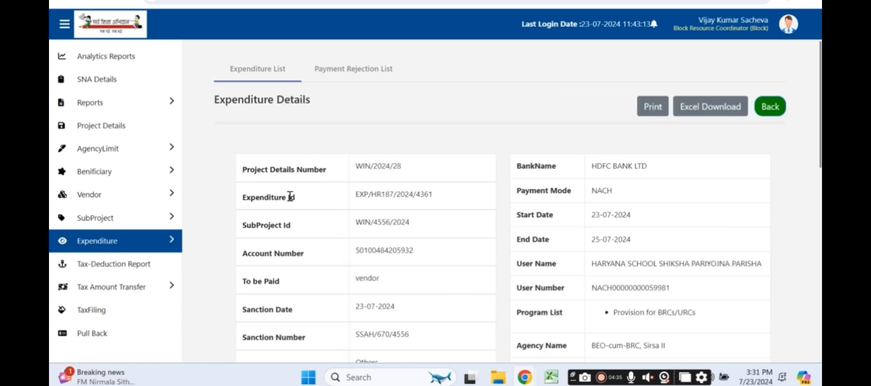
scroll(331, 238, down, 10)
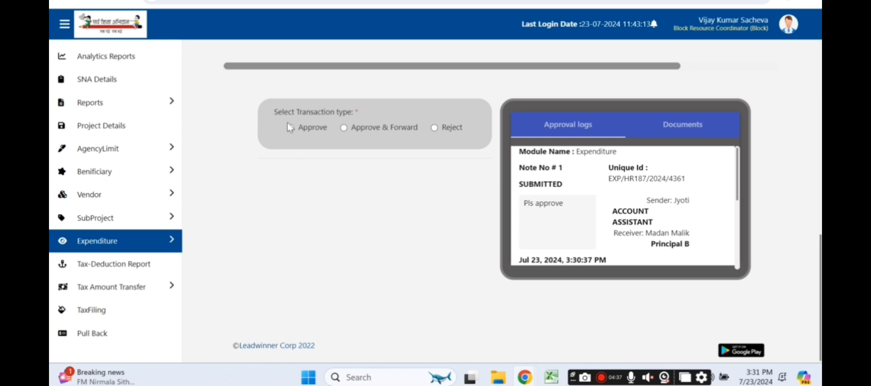
click(290, 129)
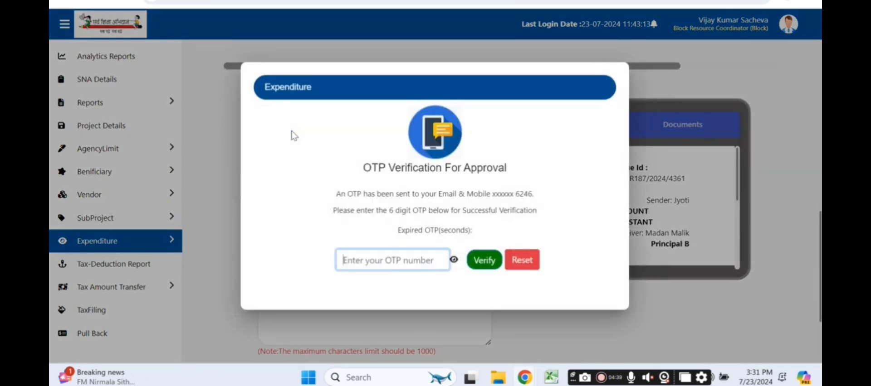
Step: Read the newest OTP Secure Authorization email in the coordinator's Yahoo mailbox, then return to the portal
mouse_move(525, 378)
click(439, 346)
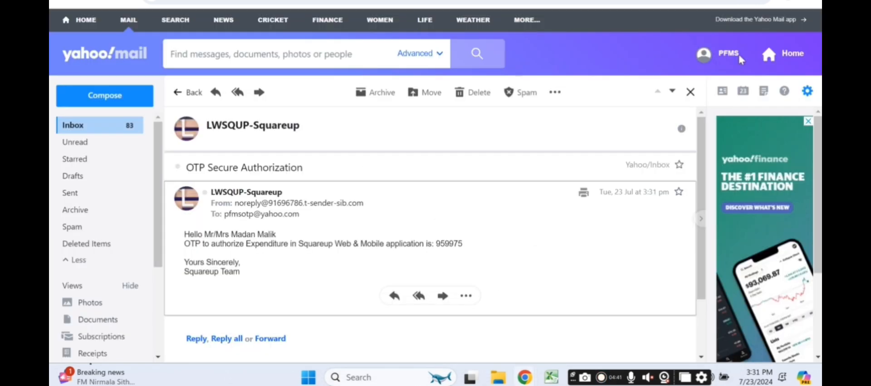
click(726, 53)
click(660, 155)
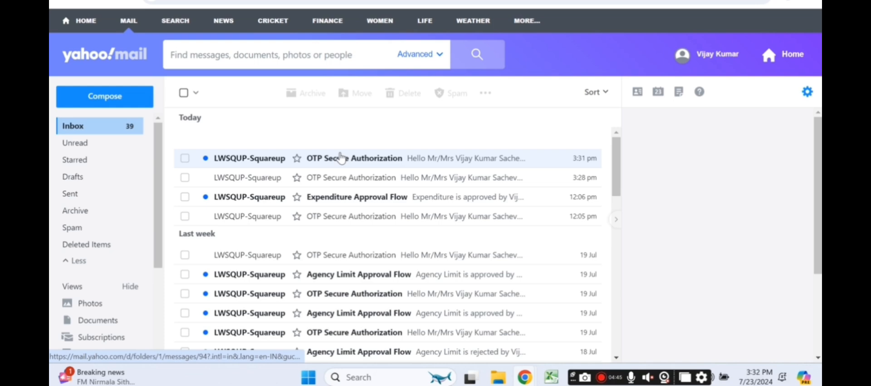
click(341, 159)
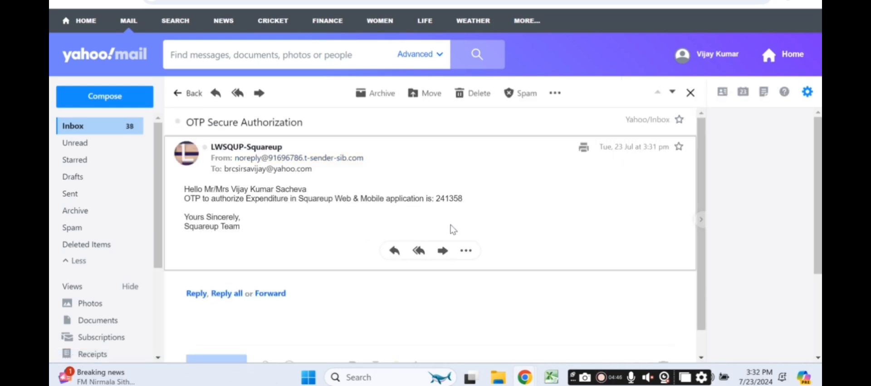
mouse_move(525, 377)
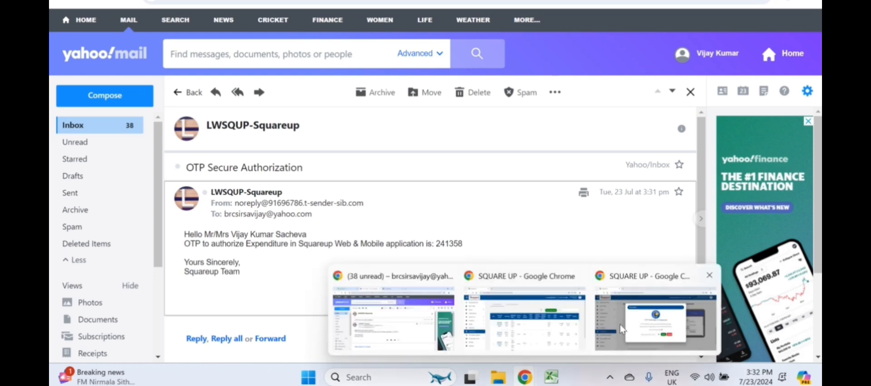
click(621, 328)
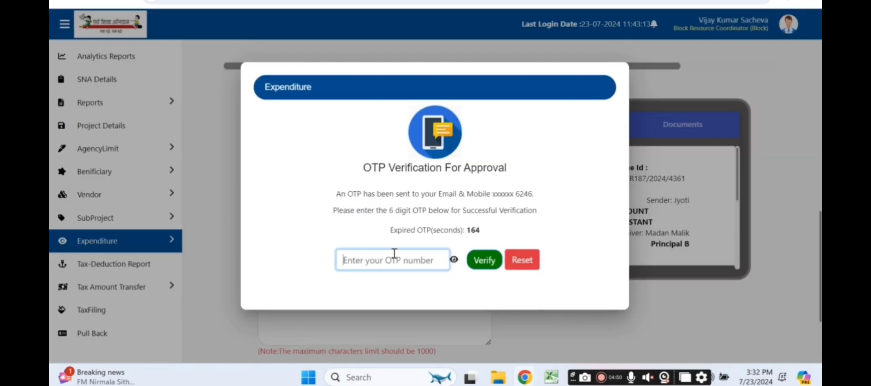
Step: Verify the coordinator's OTP, enter the note 'approved', and validate the approval
text(••)
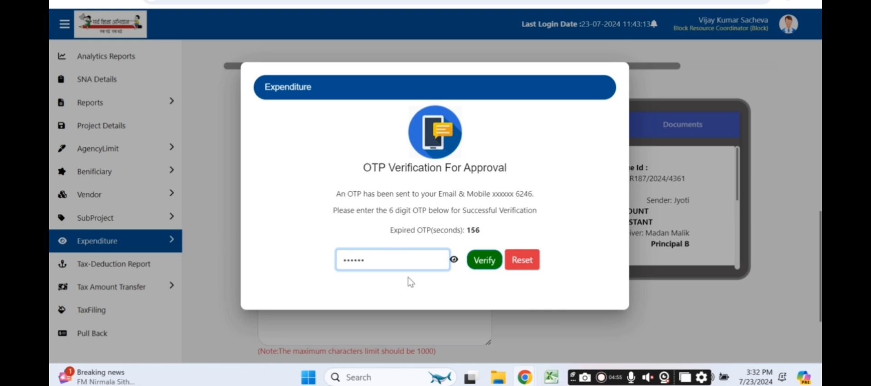
click(492, 260)
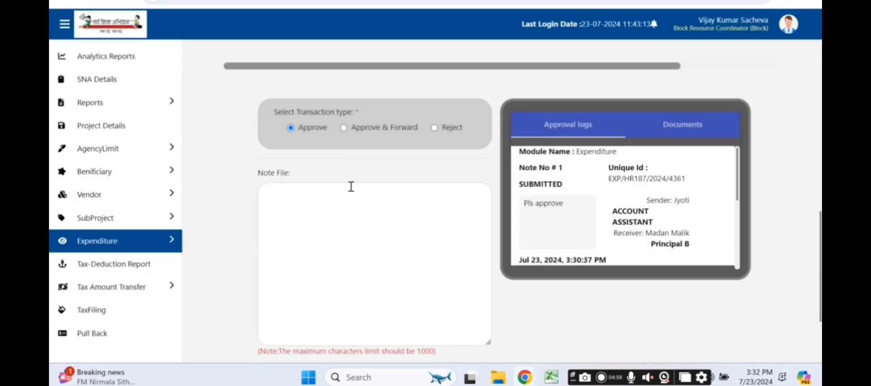
scroll(351, 186, down, 2)
click(351, 187)
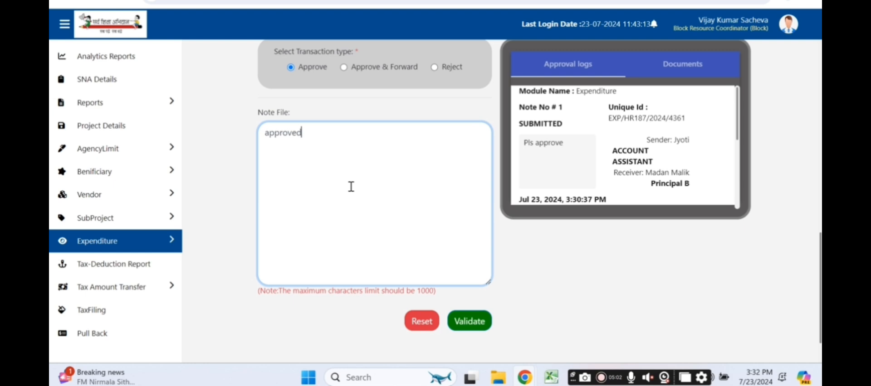
click(465, 310)
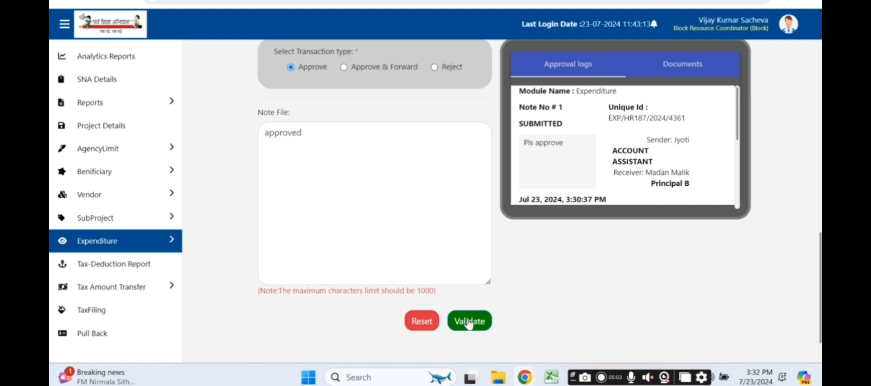
click(469, 322)
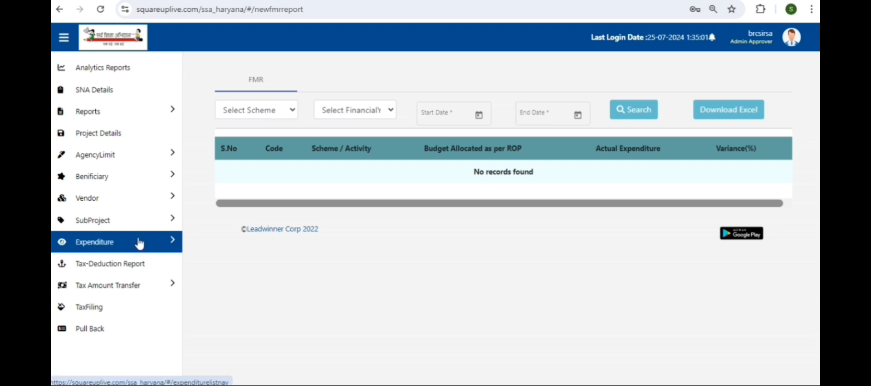
Step: Open EXP/HR187/2024/4612's details from Expenditures and download its printable copy
click(108, 248)
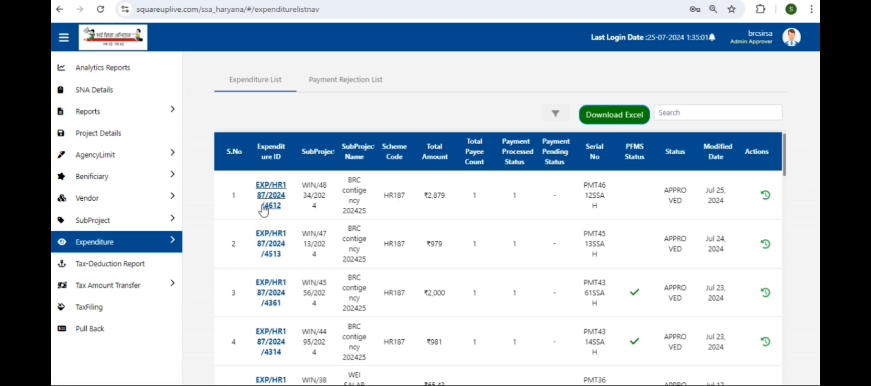
click(265, 199)
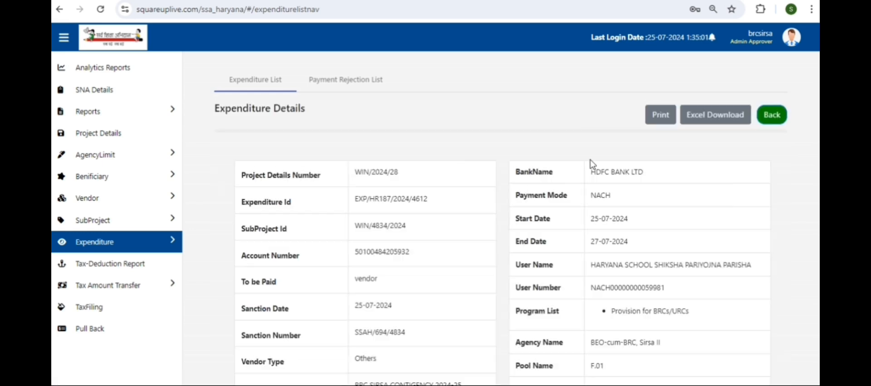
click(660, 117)
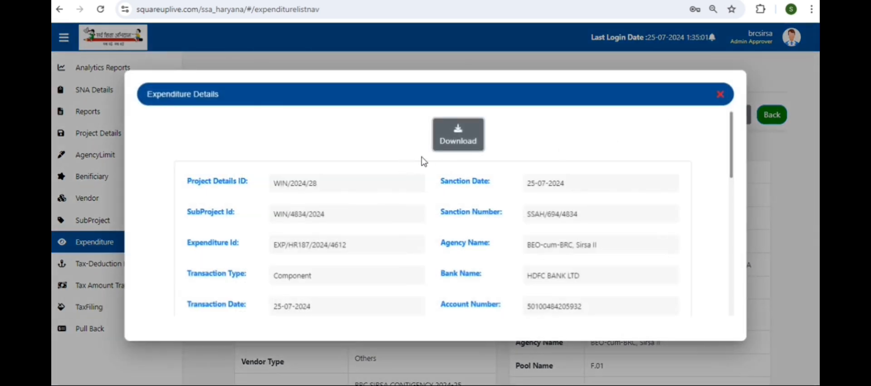
scroll(440, 172, down, 10)
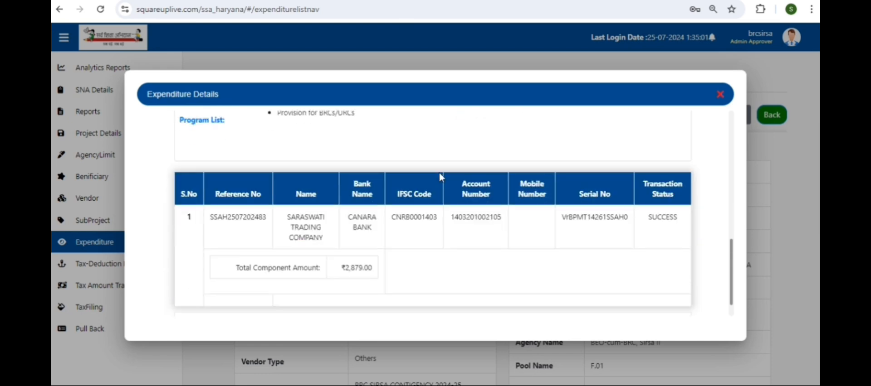
scroll(440, 177, up, 10)
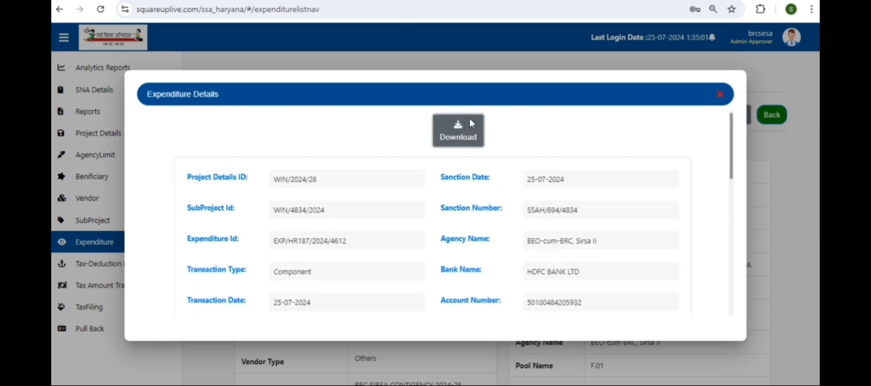
click(460, 139)
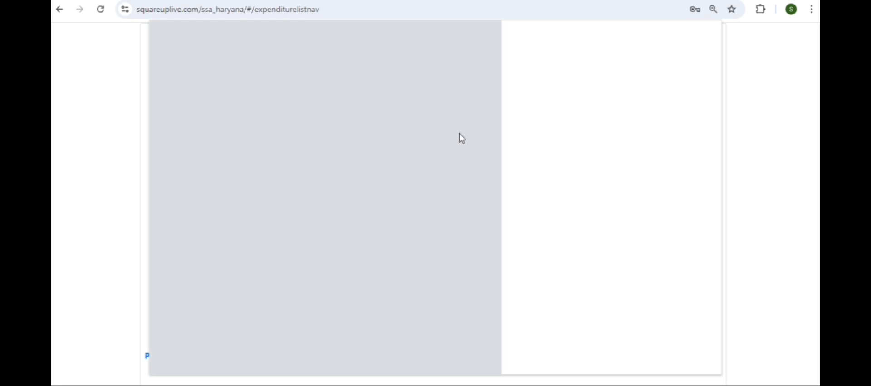